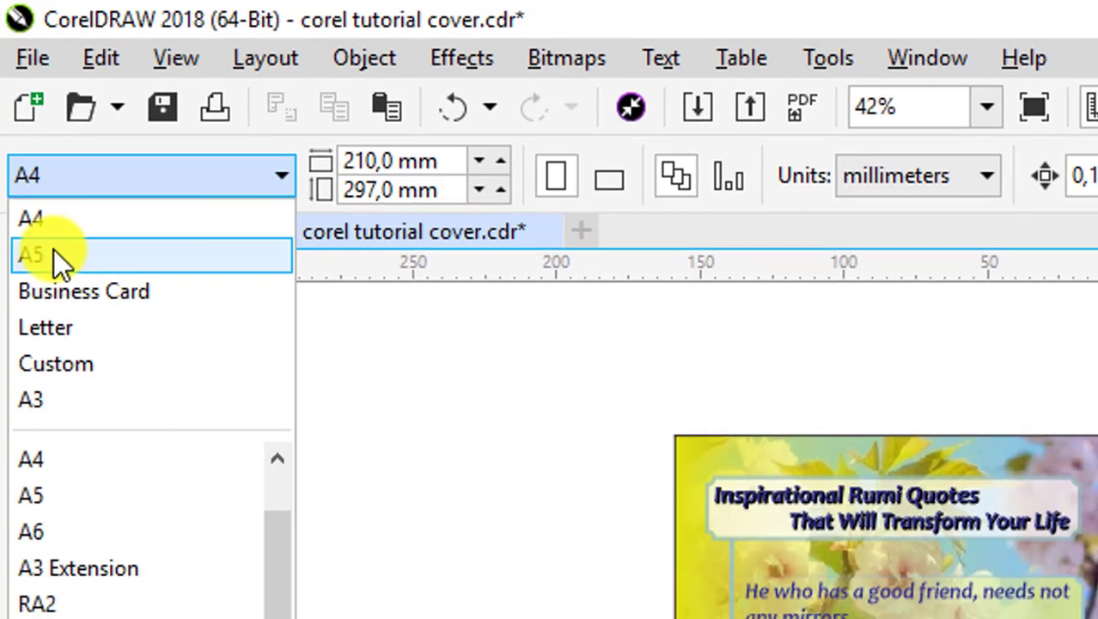
Step: Set the page size to A5
click(51, 257)
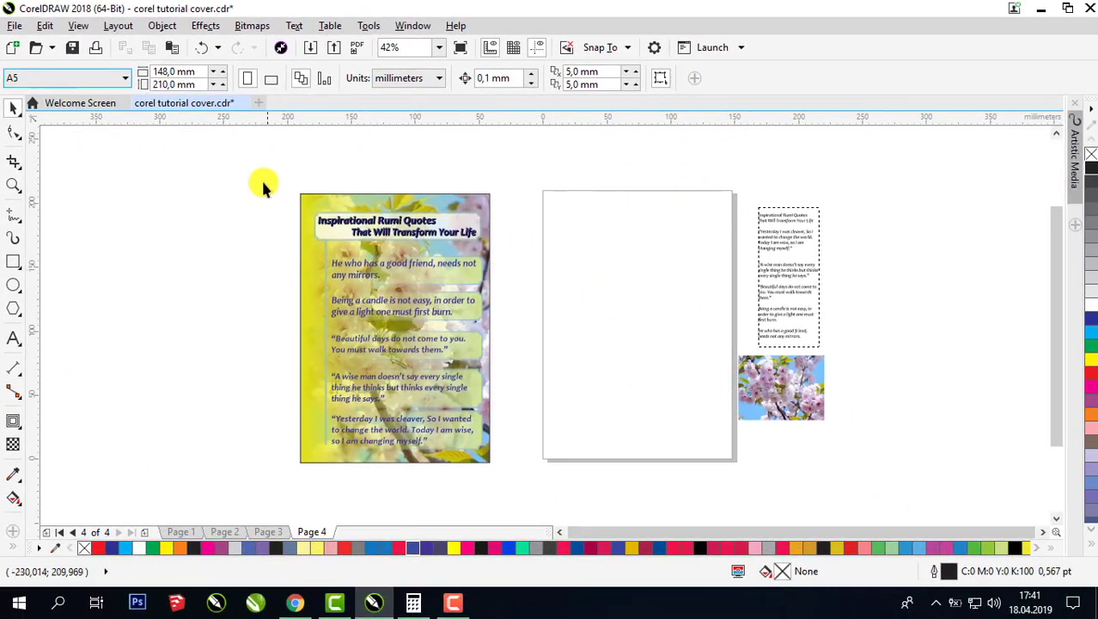
click(12, 262)
mouse_move(563, 238)
mouse_down()
mouse_move(696, 348)
mouse_move(696, 393)
mouse_up()
drag(698, 233, 737, 189)
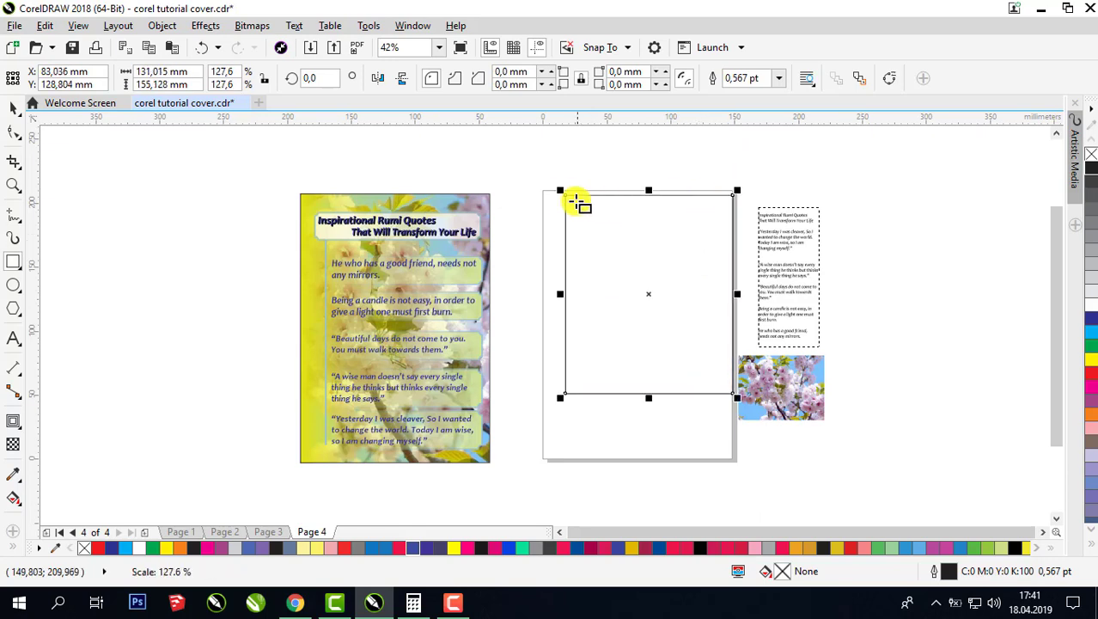
drag(551, 294, 527, 294)
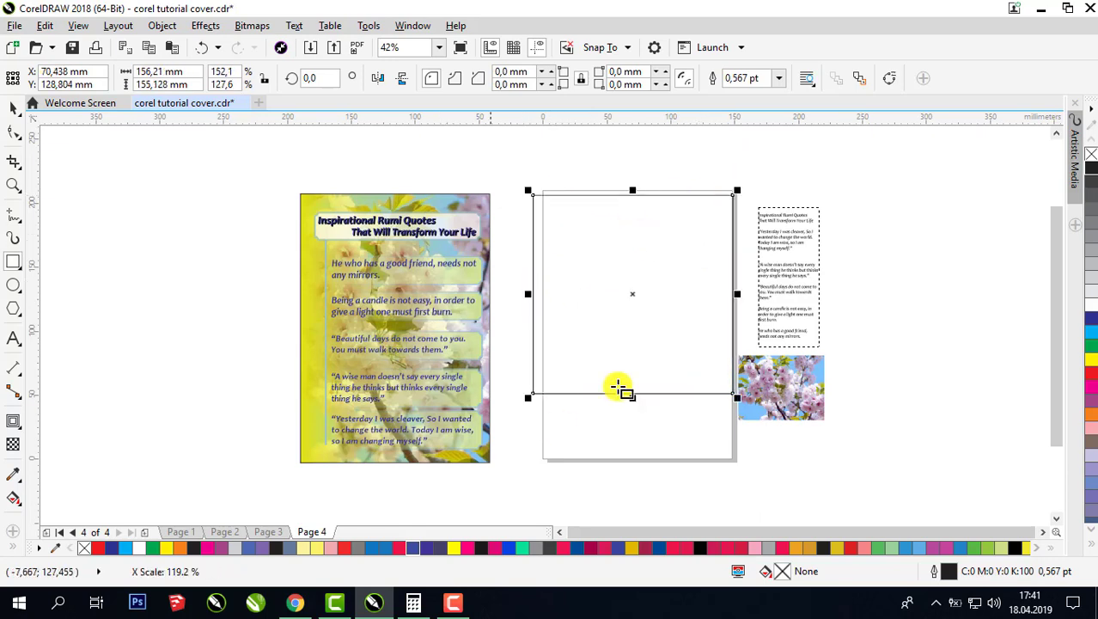
click(201, 49)
click(202, 49)
click(199, 47)
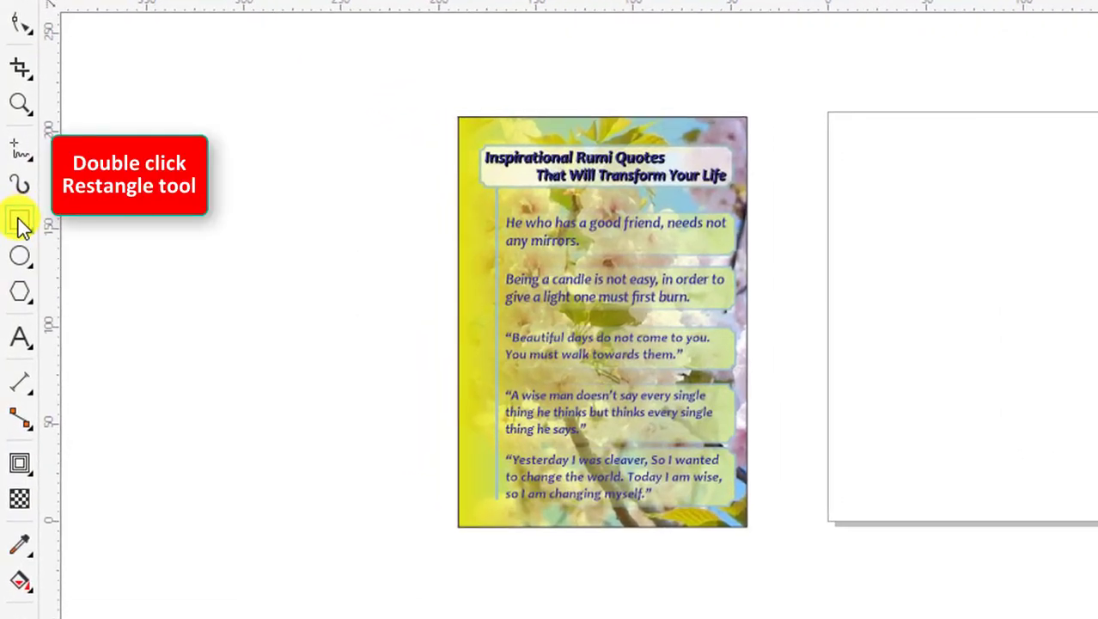
Step: Add a rectangle that exactly matches the A5 page, 148 × 210 mm
double_click(21, 225)
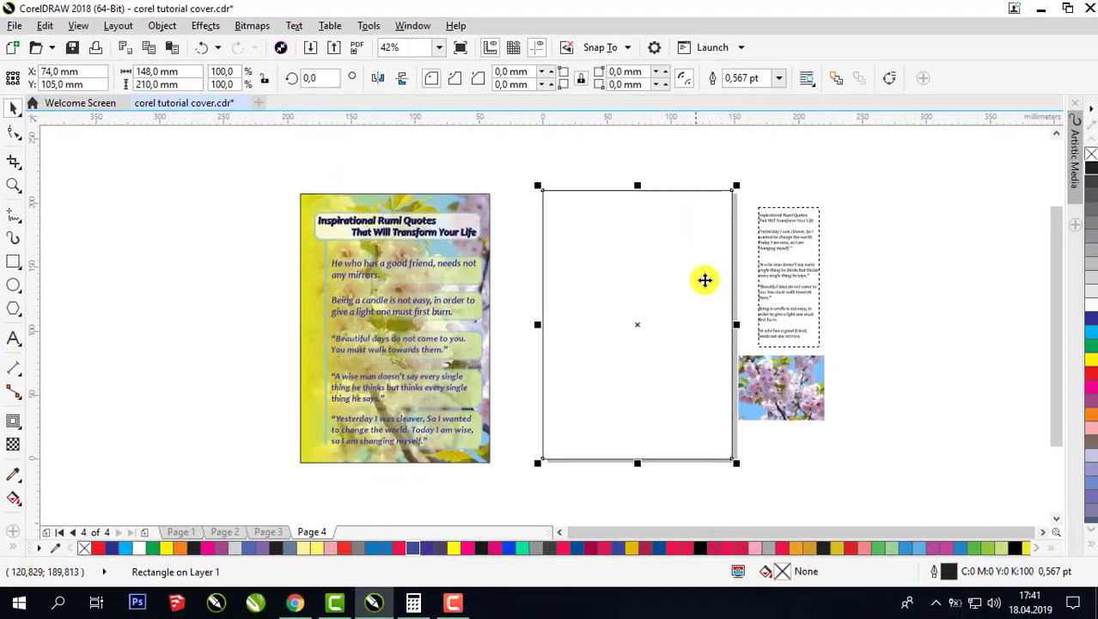
click(855, 365)
Step: Shift the quotes text frame upward, enlarge the cherry blossom photo to about 141 × 106 mm and place it beside the page
click(889, 230)
click(889, 373)
drag(780, 371, 950, 262)
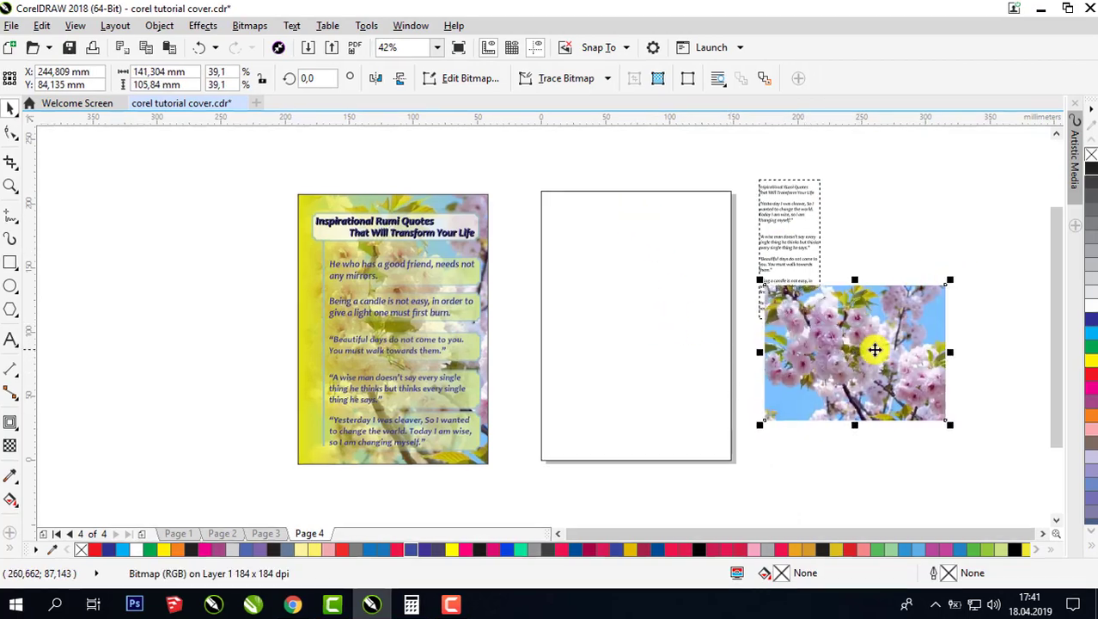
drag(875, 348, 850, 371)
Step: PowerClip the cherry blossom photo inside the page-sized rectangle
right_click(850, 373)
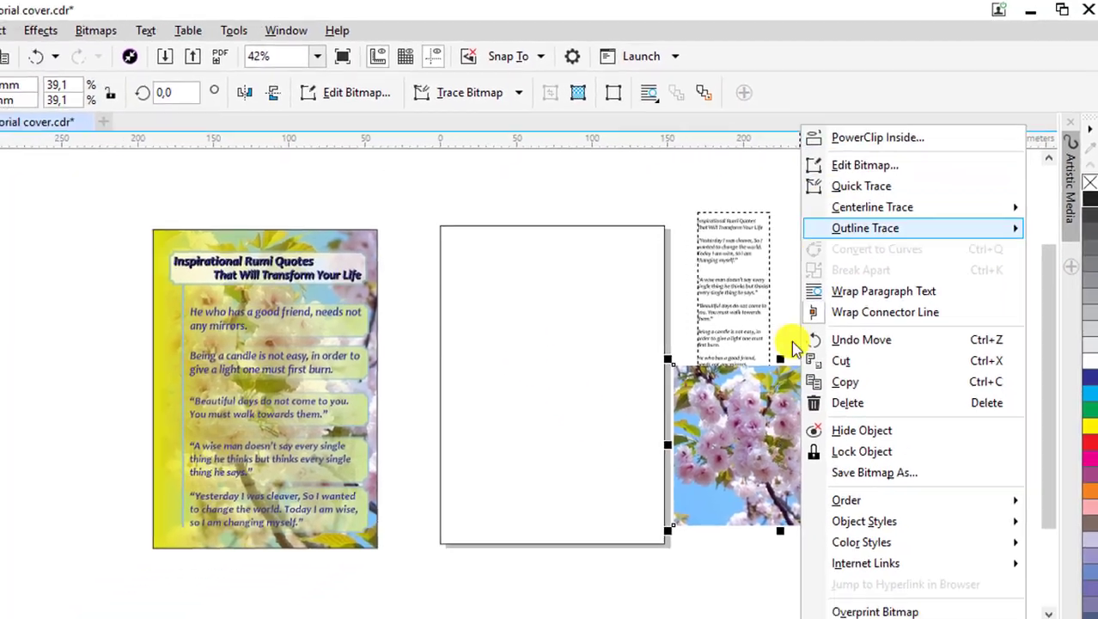
key(Escape)
click(162, 25)
mouse_move(252, 175)
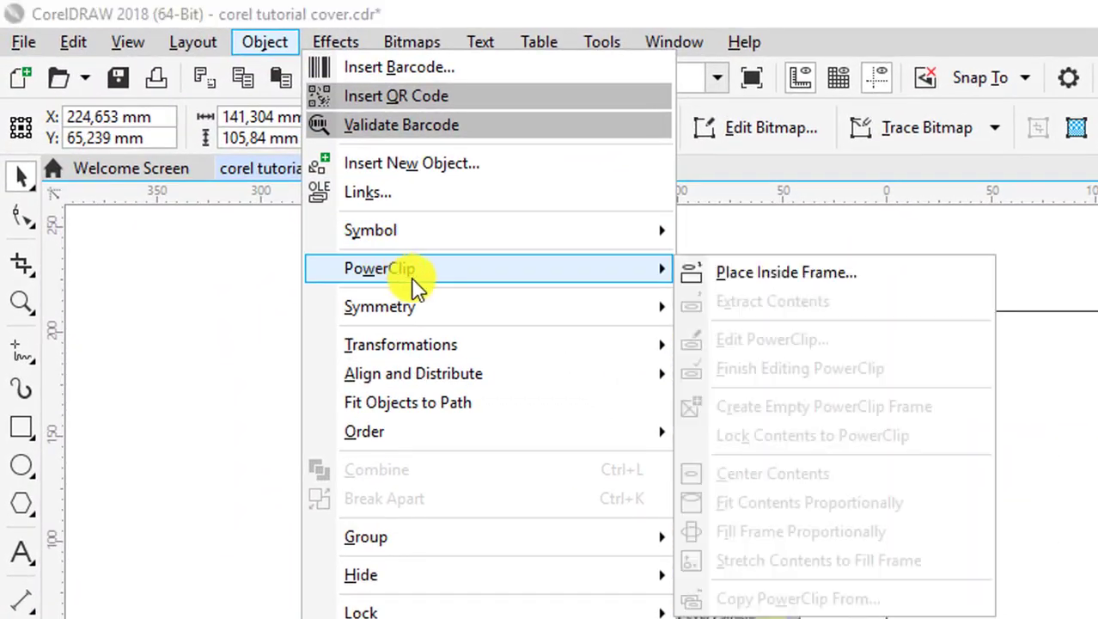
click(804, 275)
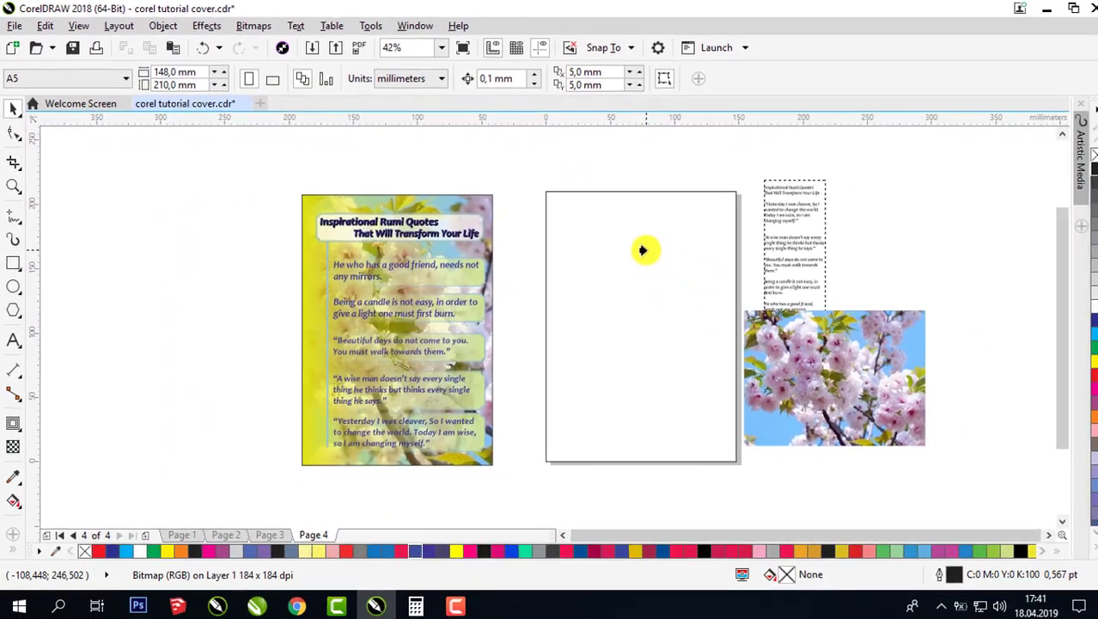
click(643, 249)
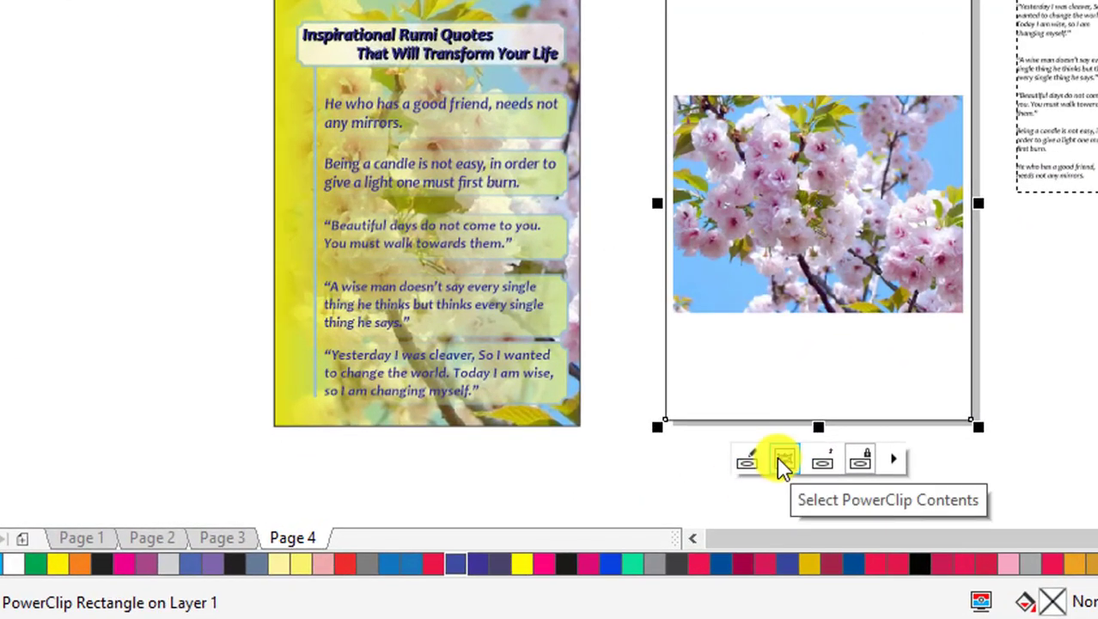
Step: Scale the PowerClipped photo to about 285 × 213 mm so it fills the page frame, and reposition it within the frame
click(784, 464)
drag(969, 86, 1097, 0)
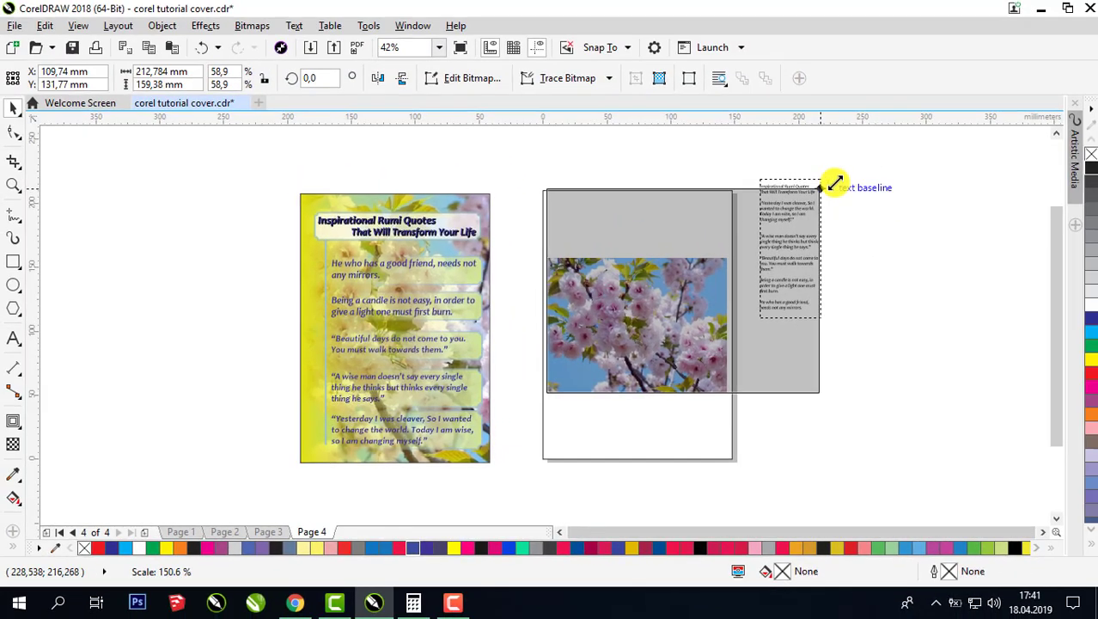
drag(834, 183, 851, 178)
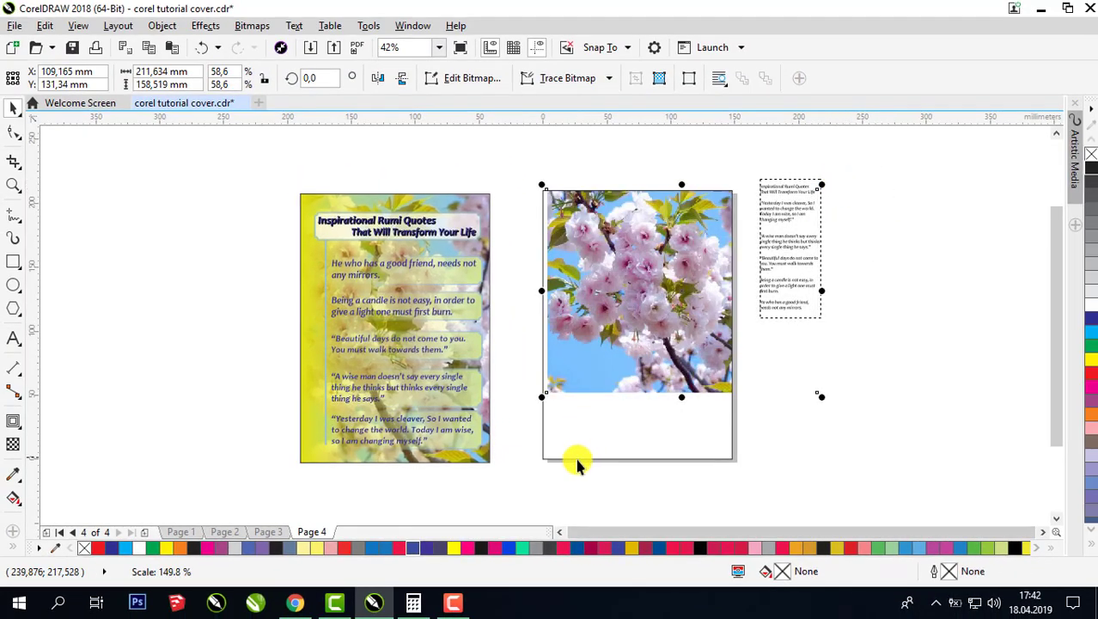
drag(541, 396, 421, 467)
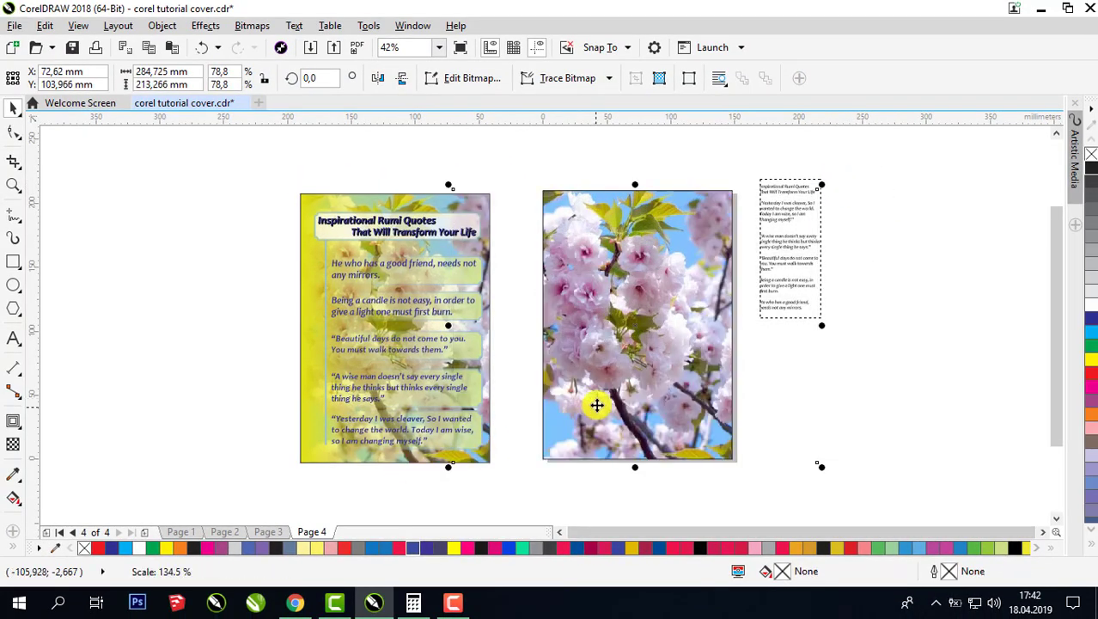
mouse_move(602, 327)
mouse_down()
mouse_move(617, 329)
mouse_move(596, 314)
mouse_move(616, 313)
mouse_up()
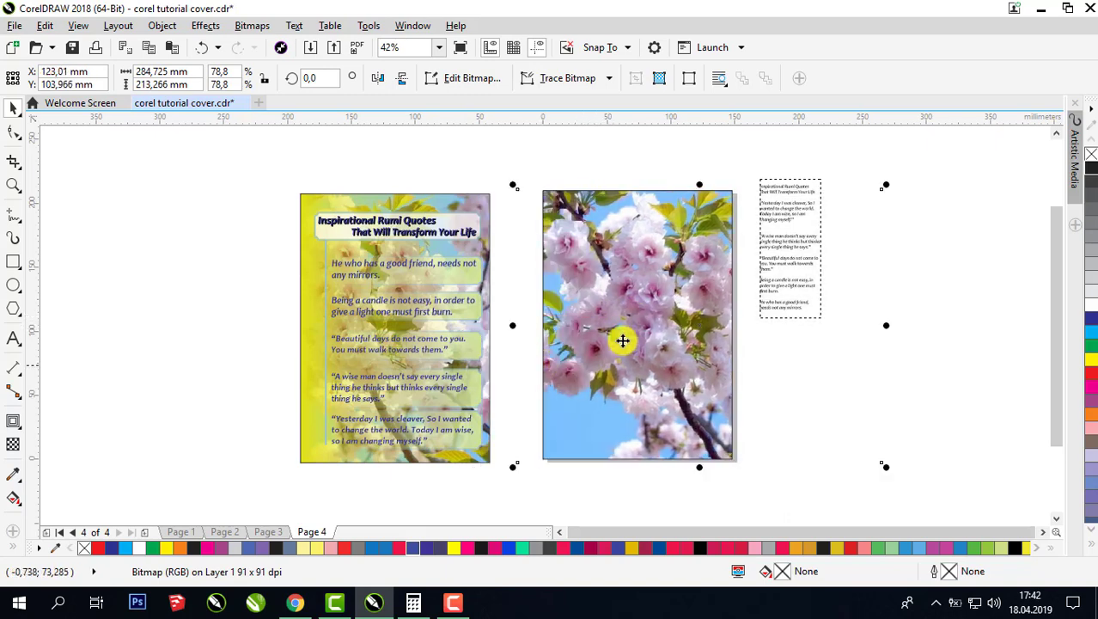
click(877, 286)
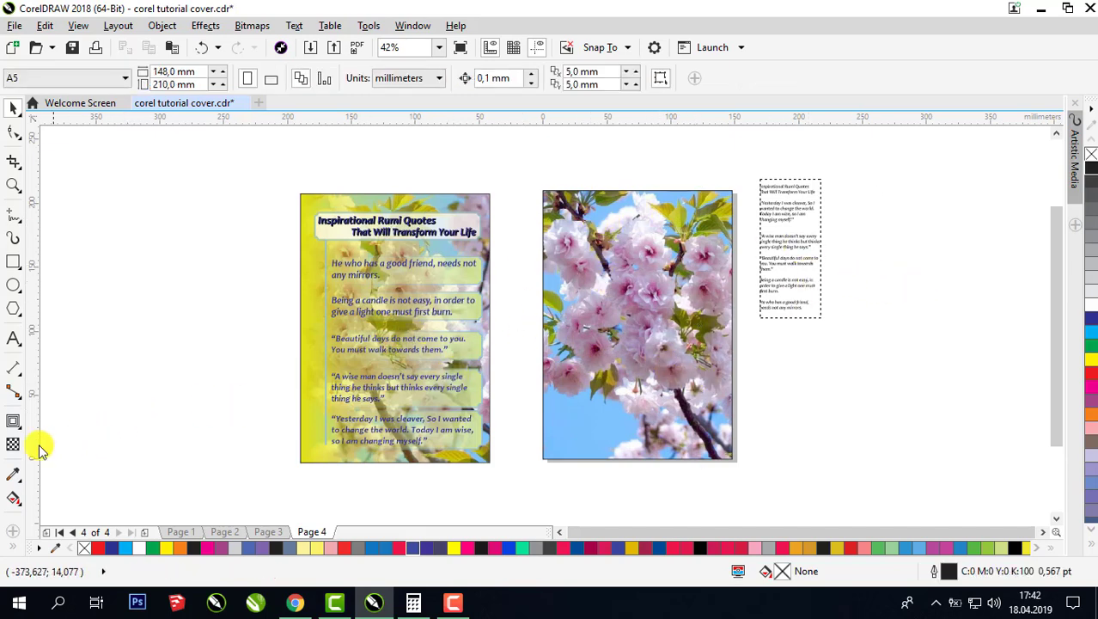
Step: Draw a rectangle covering the whole page over the photo and fill it with yellow
click(14, 262)
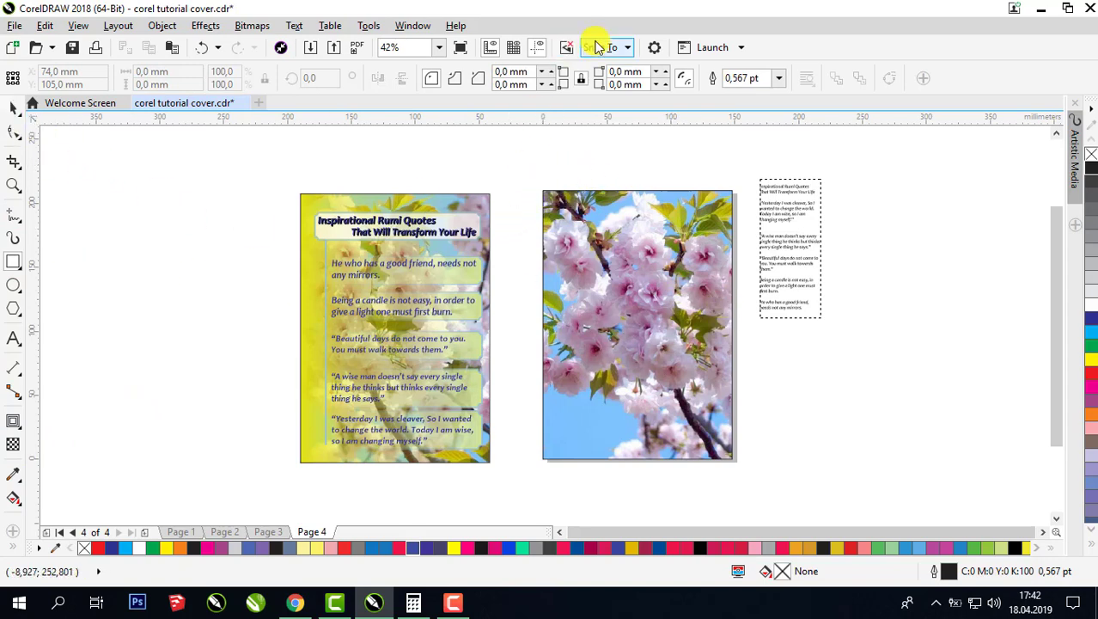
click(599, 47)
click(558, 225)
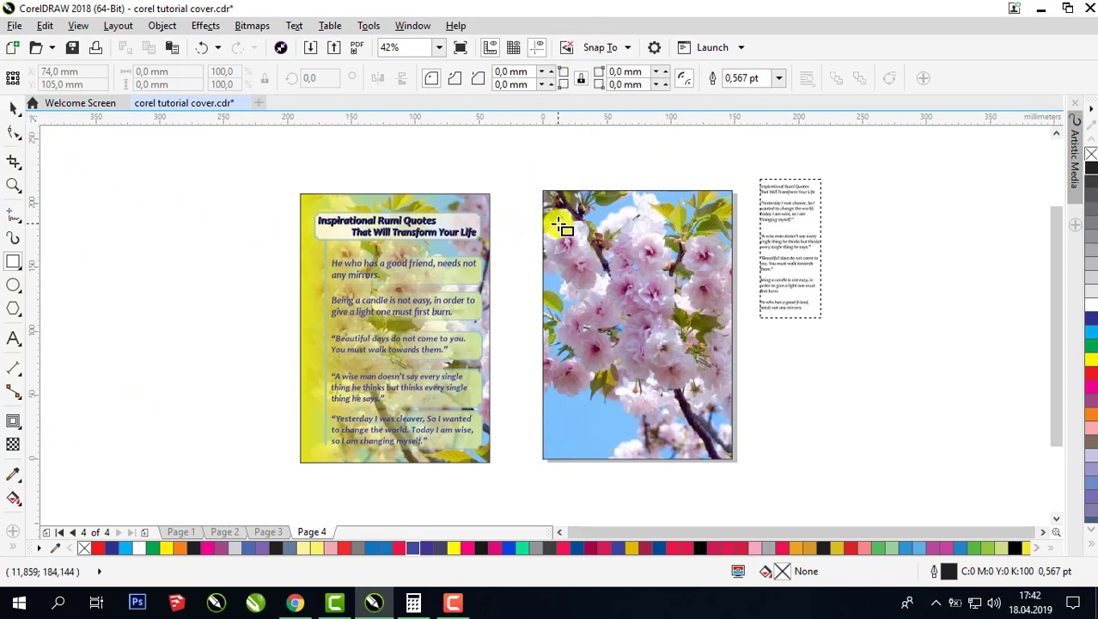
drag(545, 193, 730, 458)
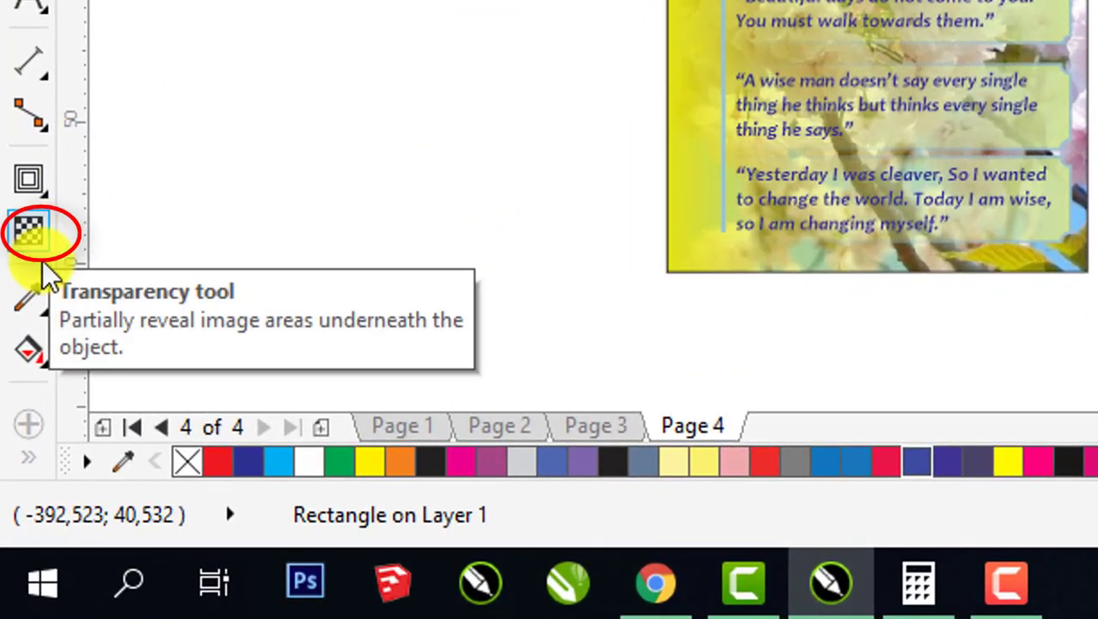
Step: Apply a horizontal linear transparency to the yellow rectangle, fading out toward its right edge, with the midpoint shifted left
click(41, 258)
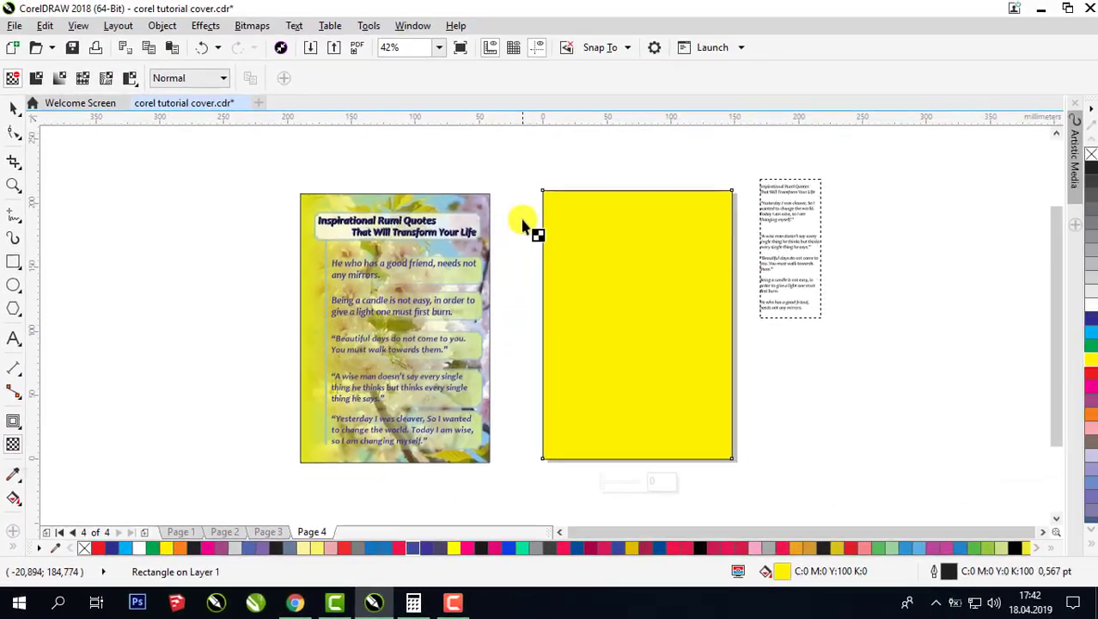
drag(542, 315, 739, 315)
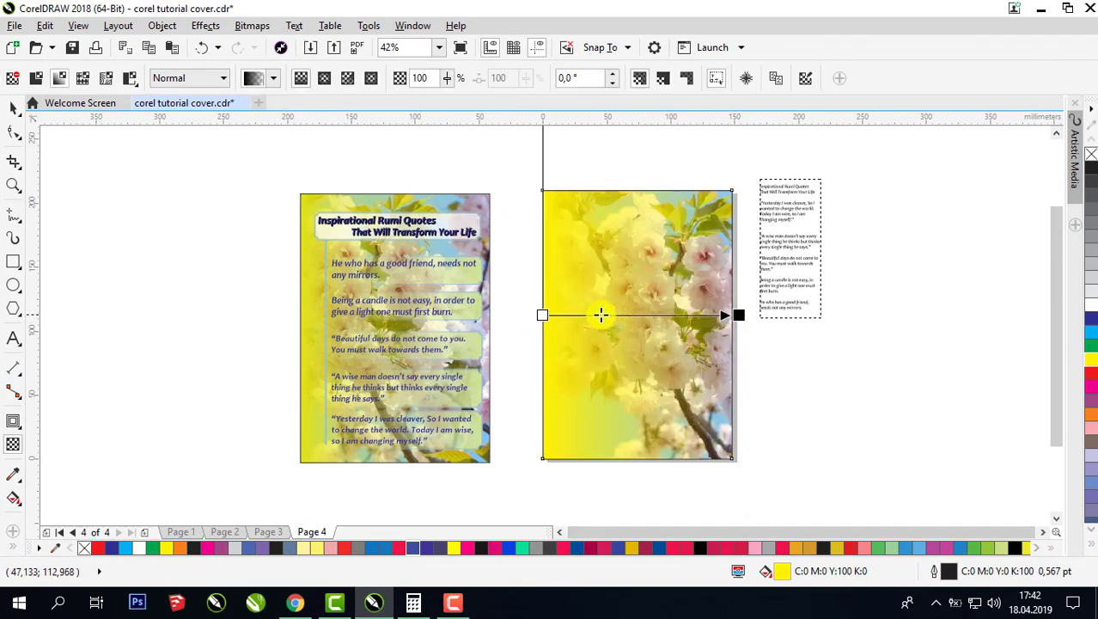
drag(600, 314, 576, 315)
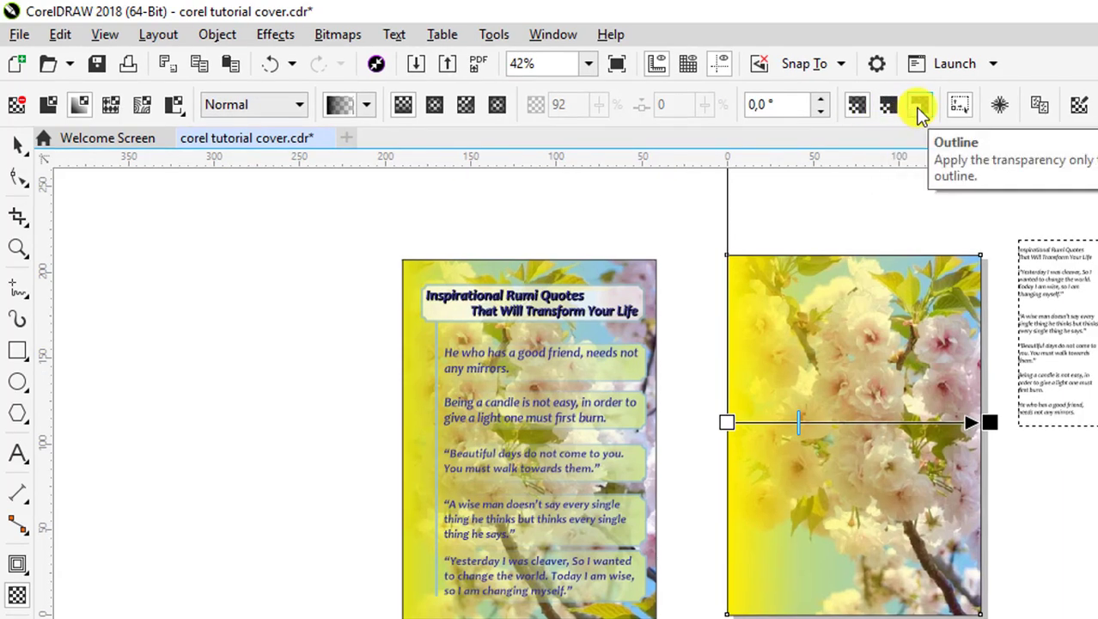
Step: Try the elliptical, conical and rectangular fountain transparency types on the yellow rectangle and return to linear
click(434, 104)
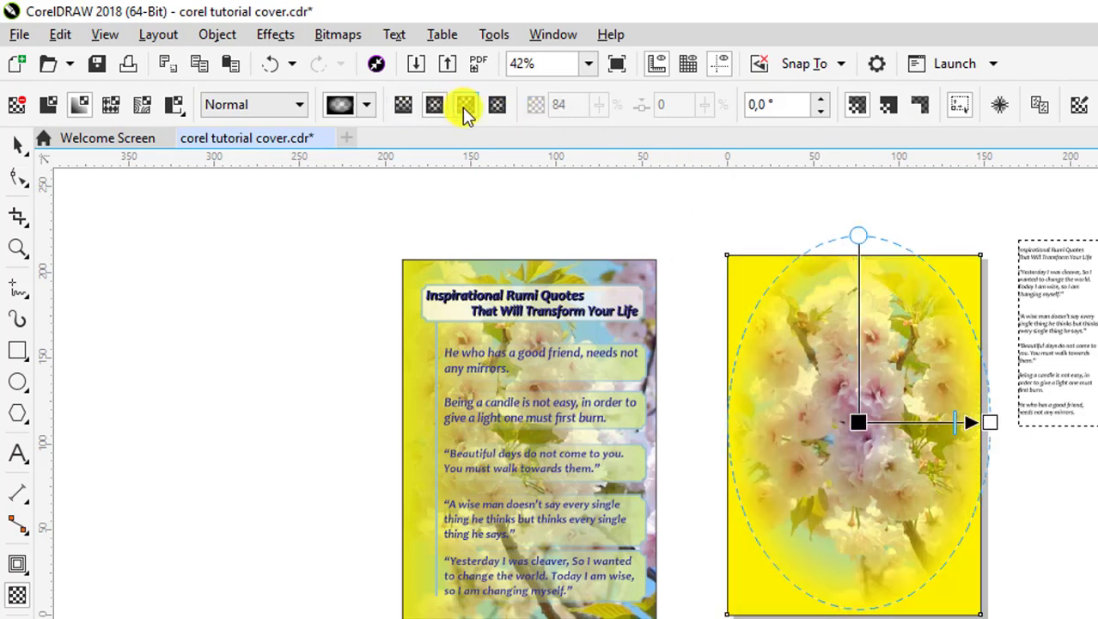
click(465, 104)
click(497, 105)
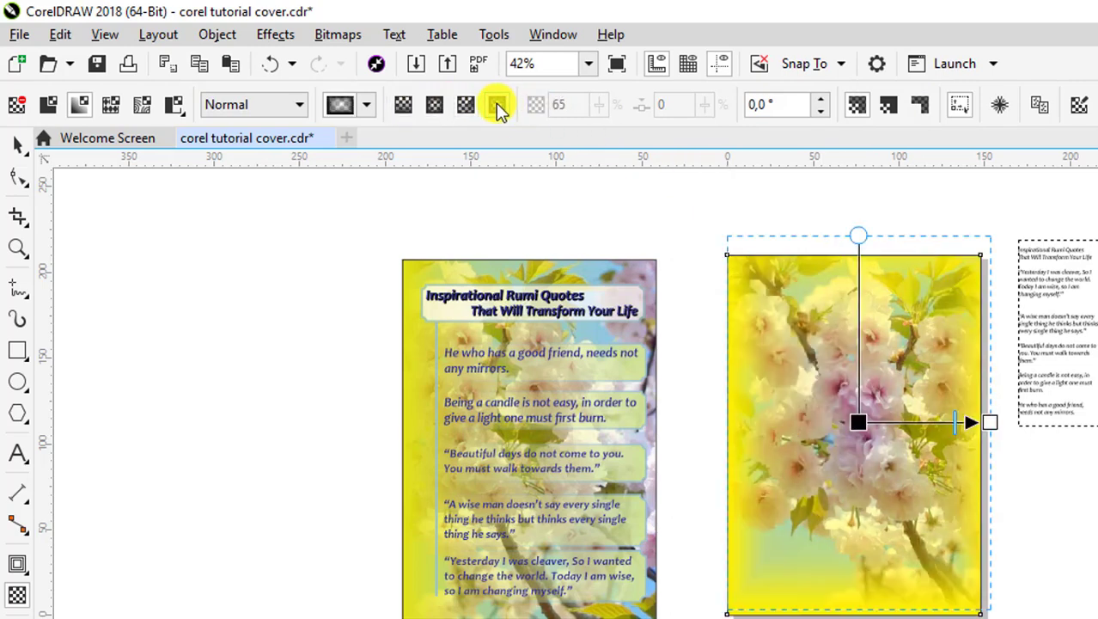
click(403, 104)
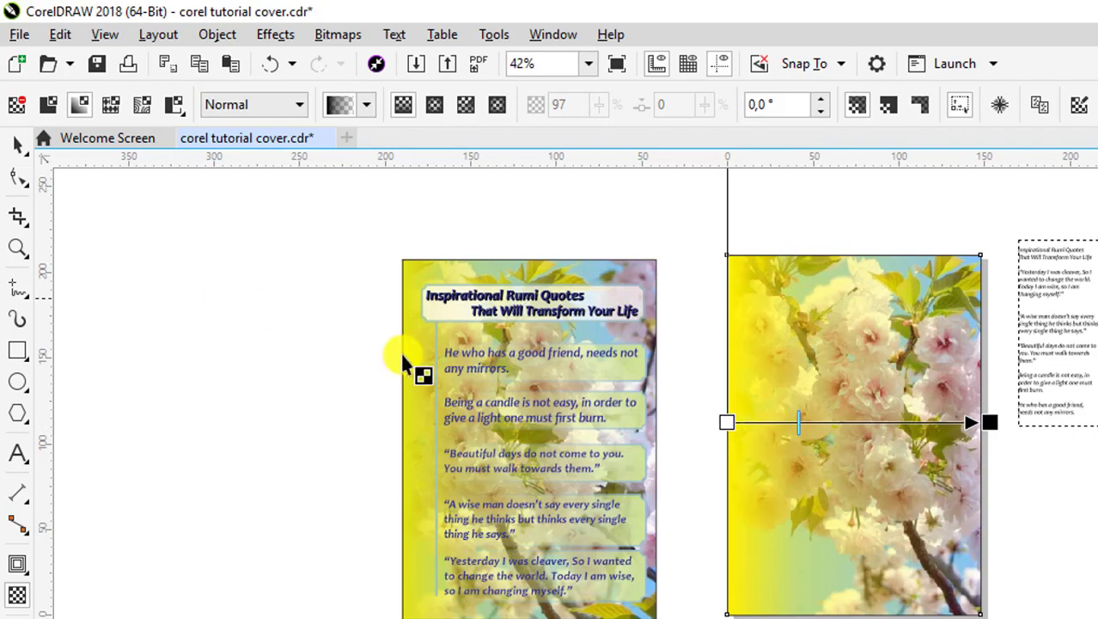
Step: Move the transparency midpoint closer to the center and apply yellow to the start node for 9% transparency
drag(828, 429, 833, 423)
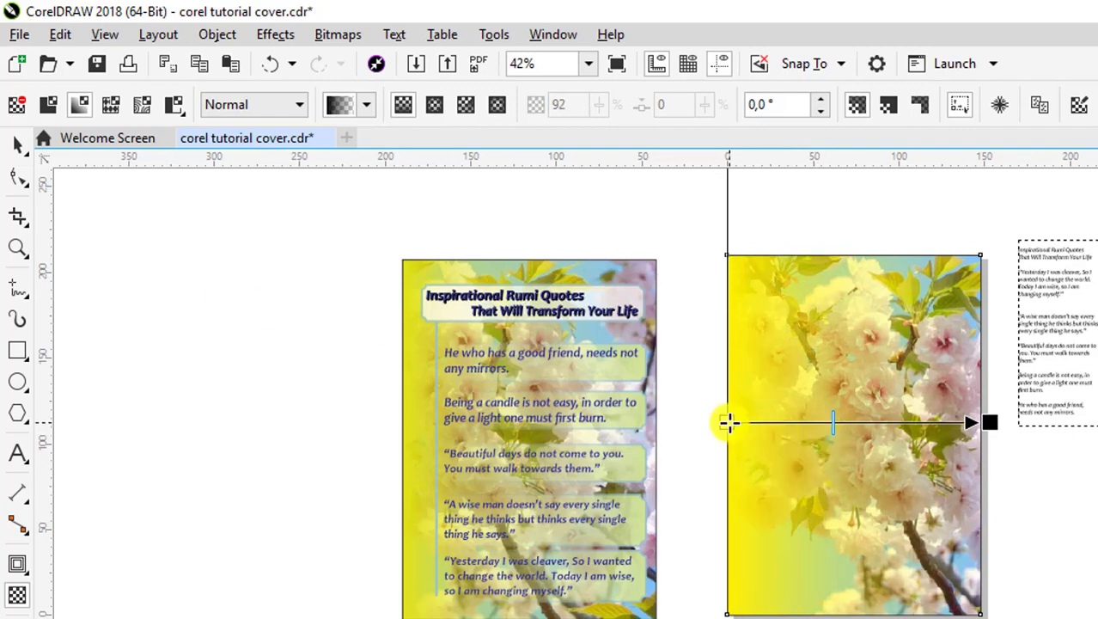
click(728, 422)
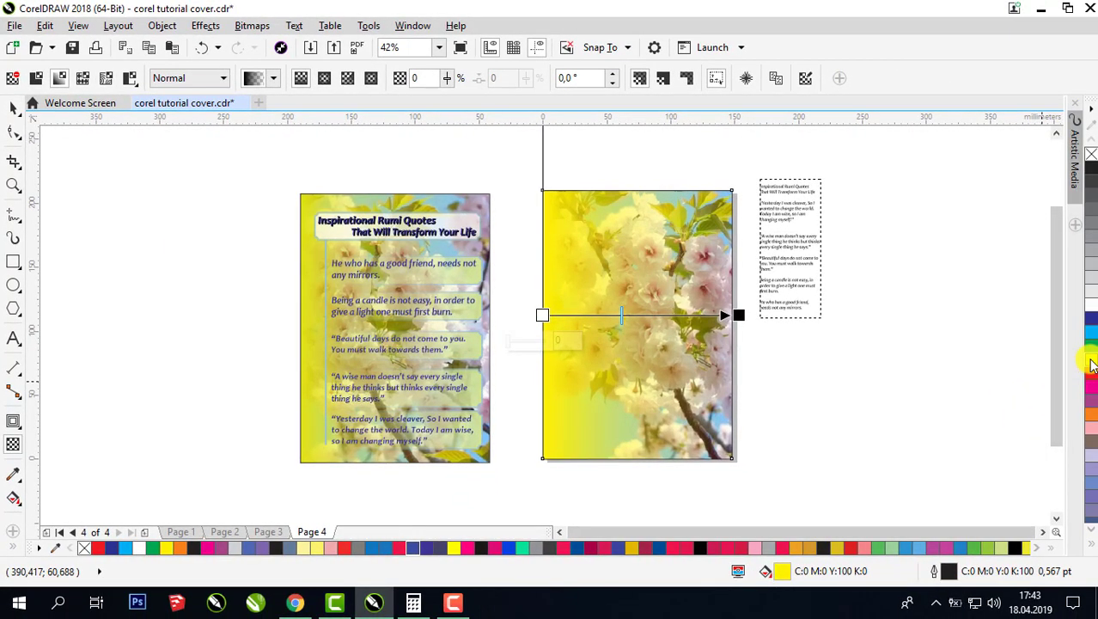
click(1091, 366)
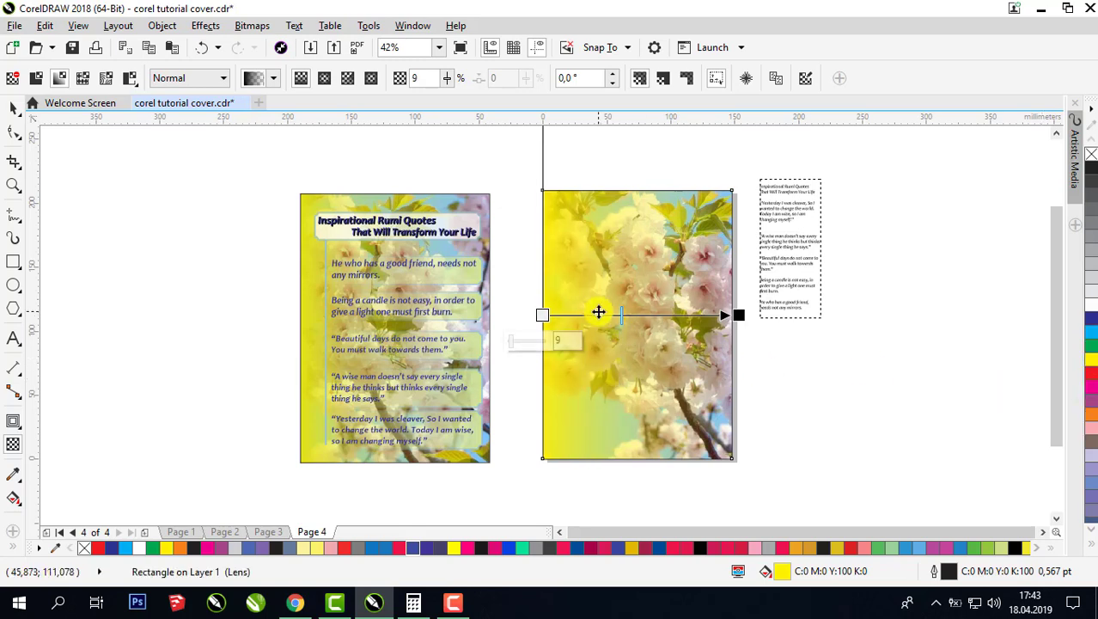
click(13, 107)
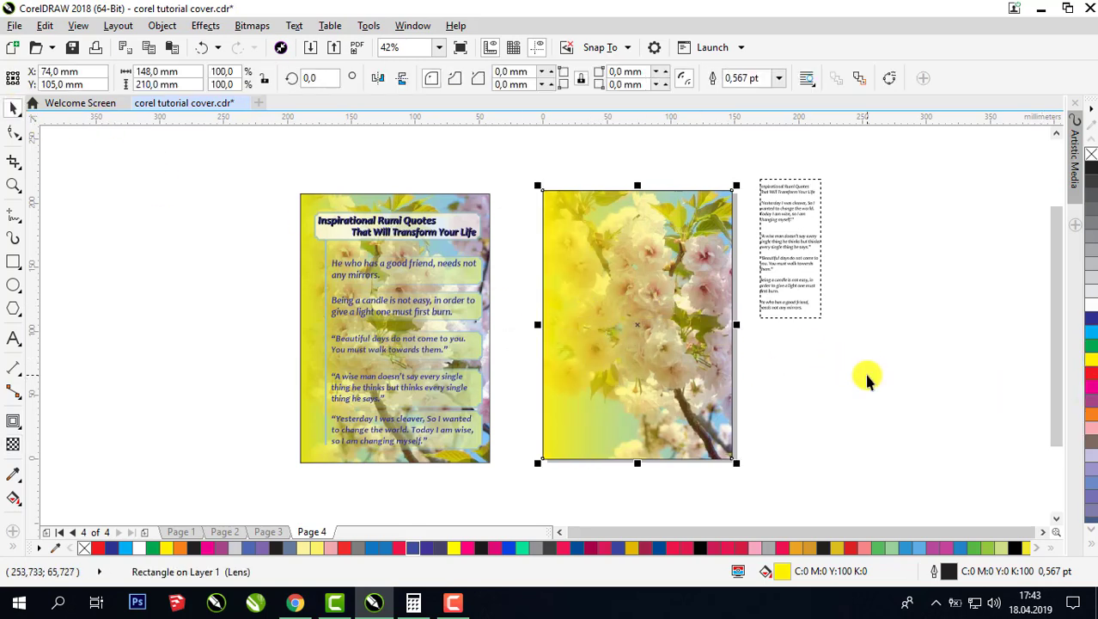
click(797, 376)
Step: Draw a title box about 117 × 22 mm near the upper edge of the new cover and nudge it slightly upward
scroll(672, 215, up, 2)
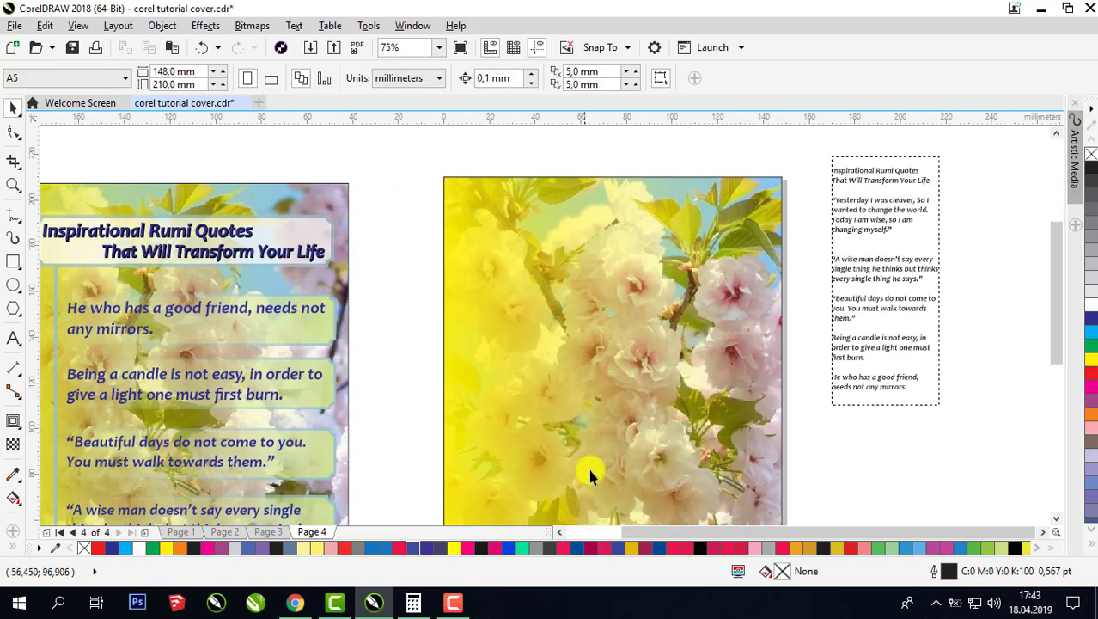
click(651, 532)
drag(636, 534, 632, 534)
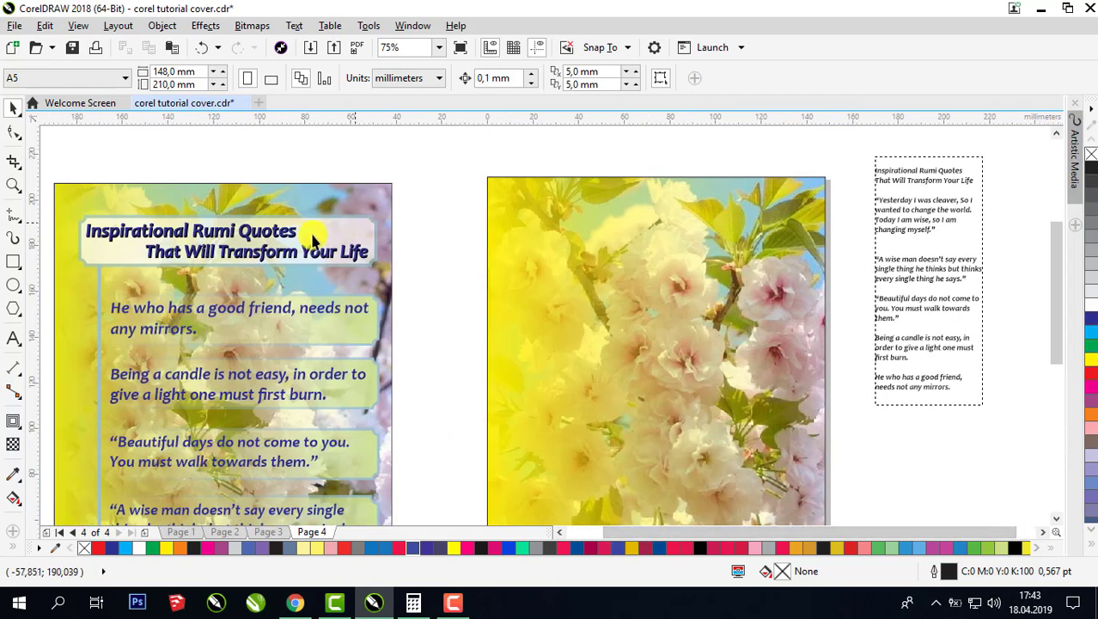
click(14, 262)
mouse_move(522, 207)
mouse_down()
mouse_move(667, 259)
mouse_move(799, 266)
mouse_up()
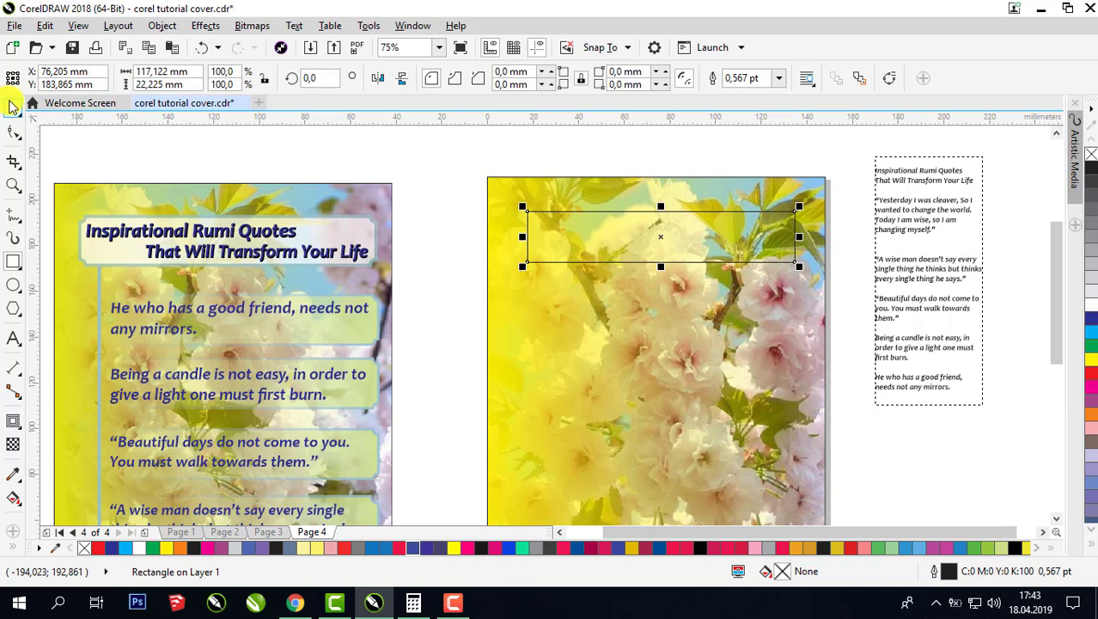
drag(671, 250, 670, 247)
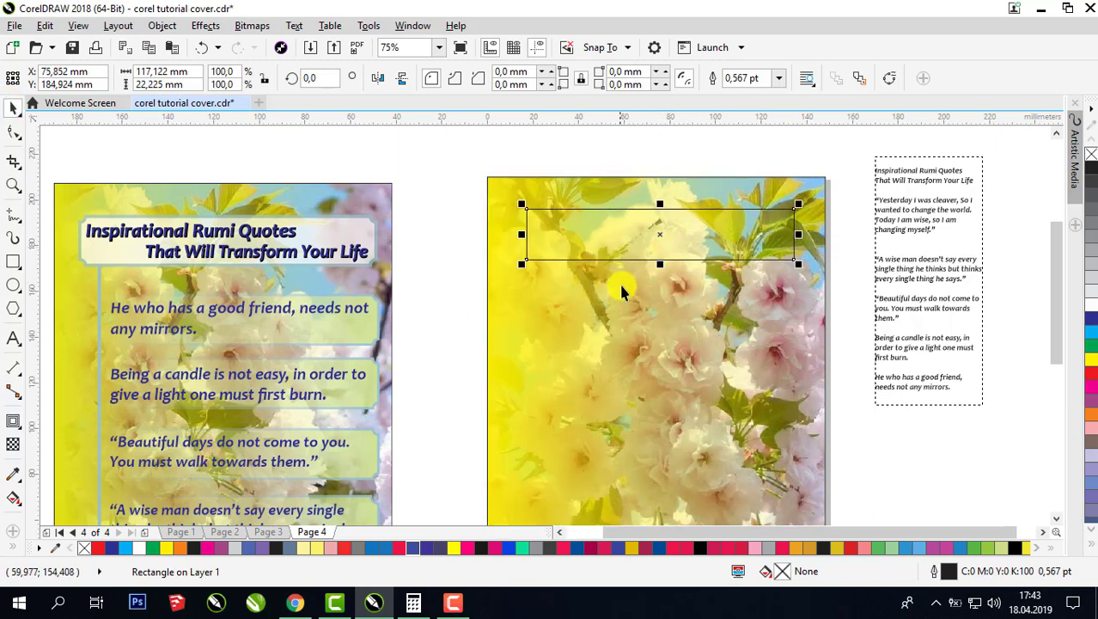
Step: Center the title box horizontally on the full-page cover background
shift+click(586, 279)
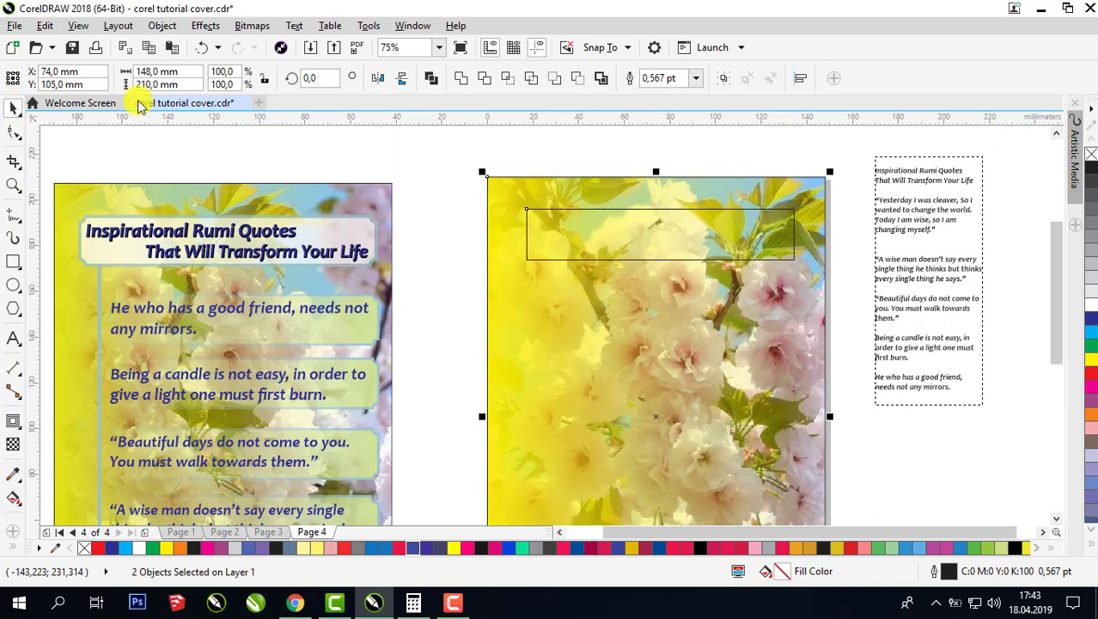
click(163, 26)
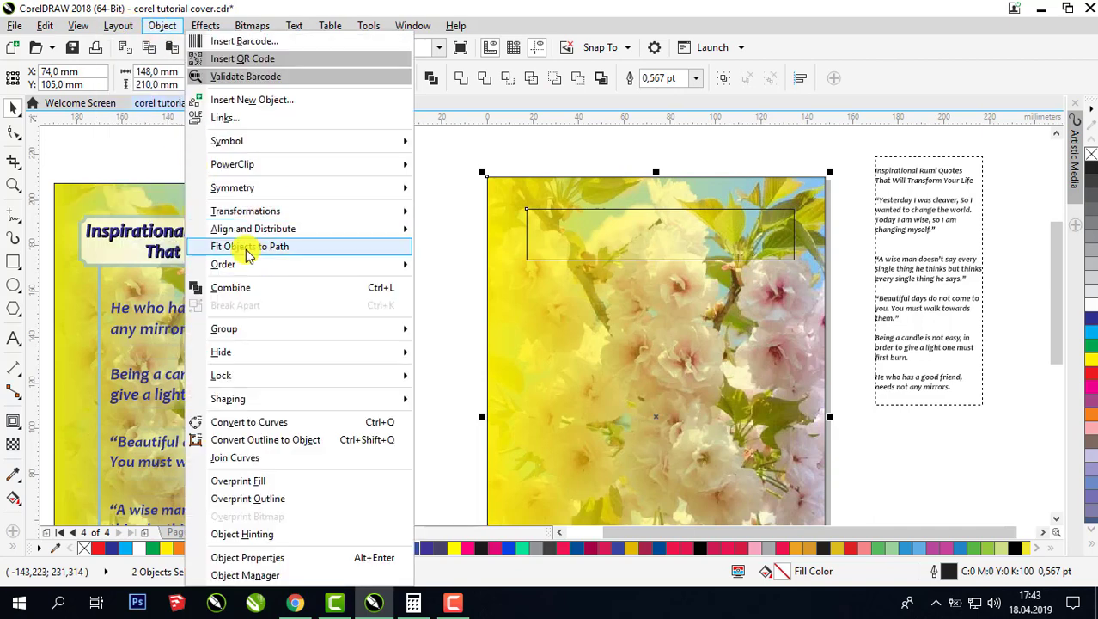
mouse_move(245, 231)
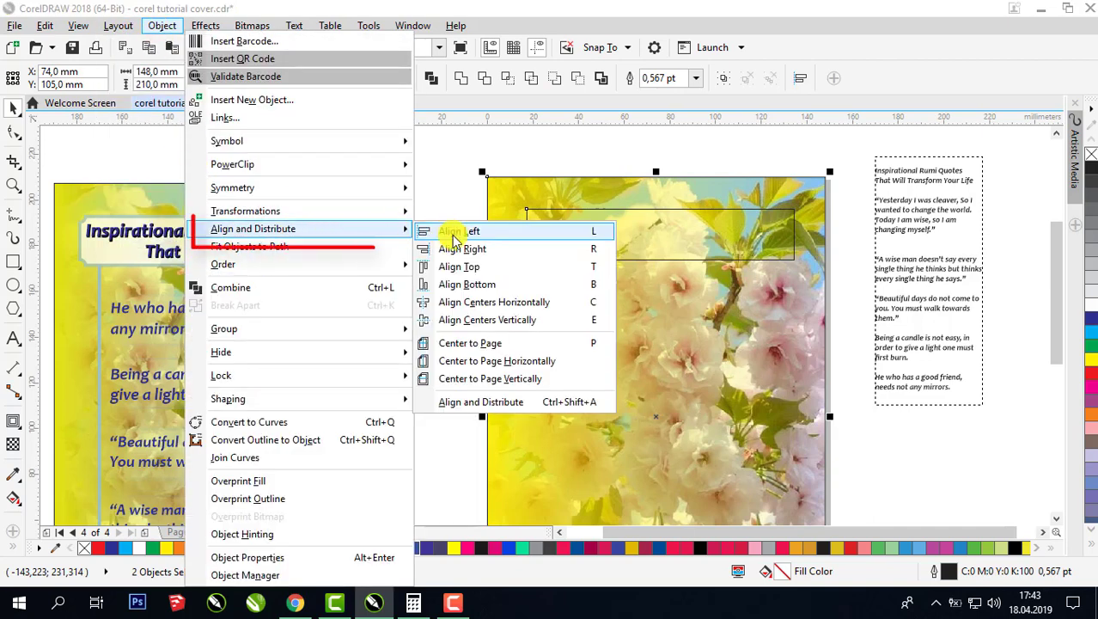
click(486, 303)
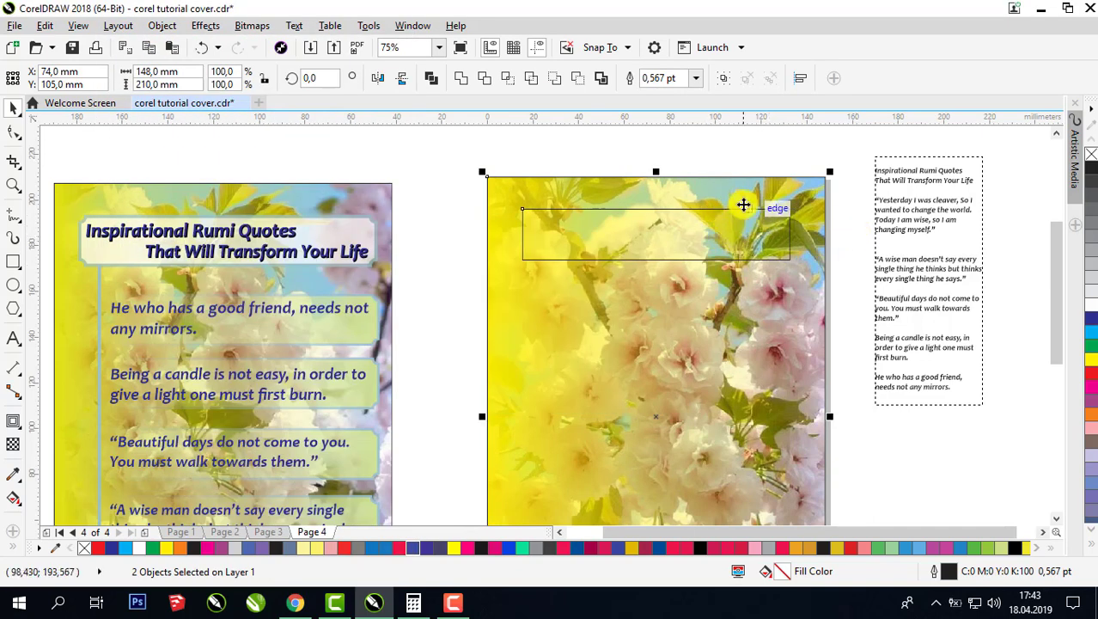
Step: Fill the title box with a pale blue-green sampled from the background near the page's upper edge and set its uniform transparency to 38%
click(581, 238)
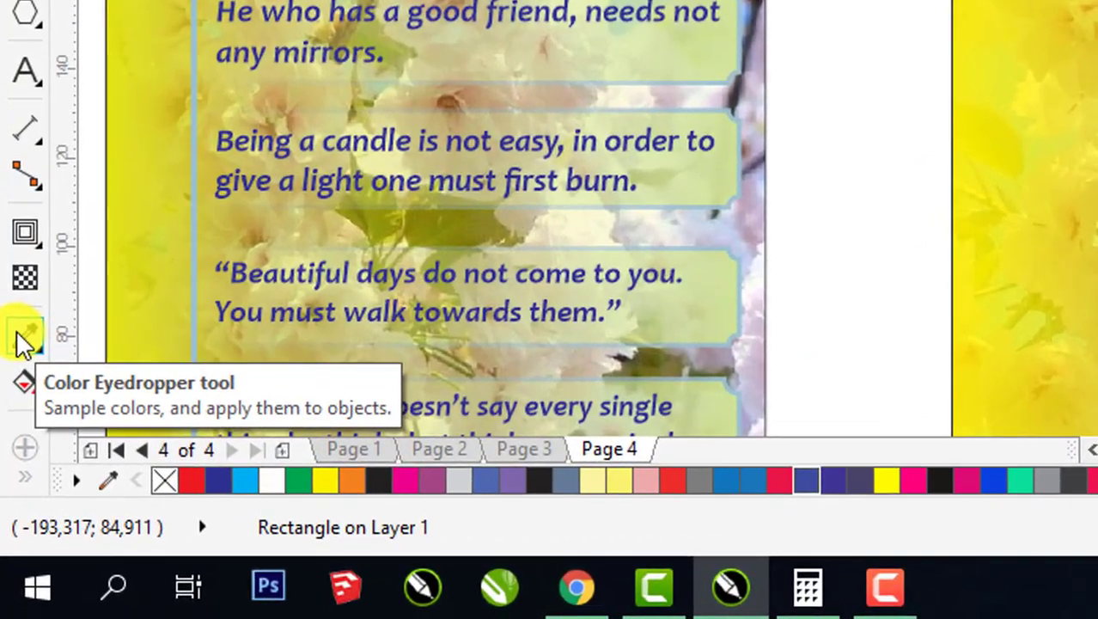
click(17, 339)
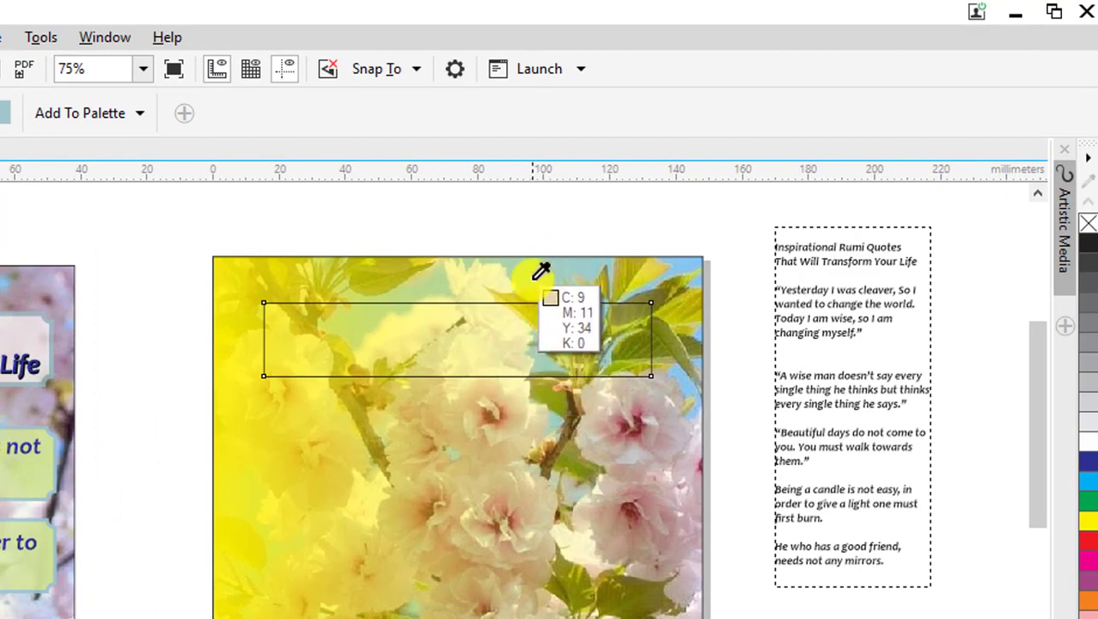
click(534, 273)
click(529, 339)
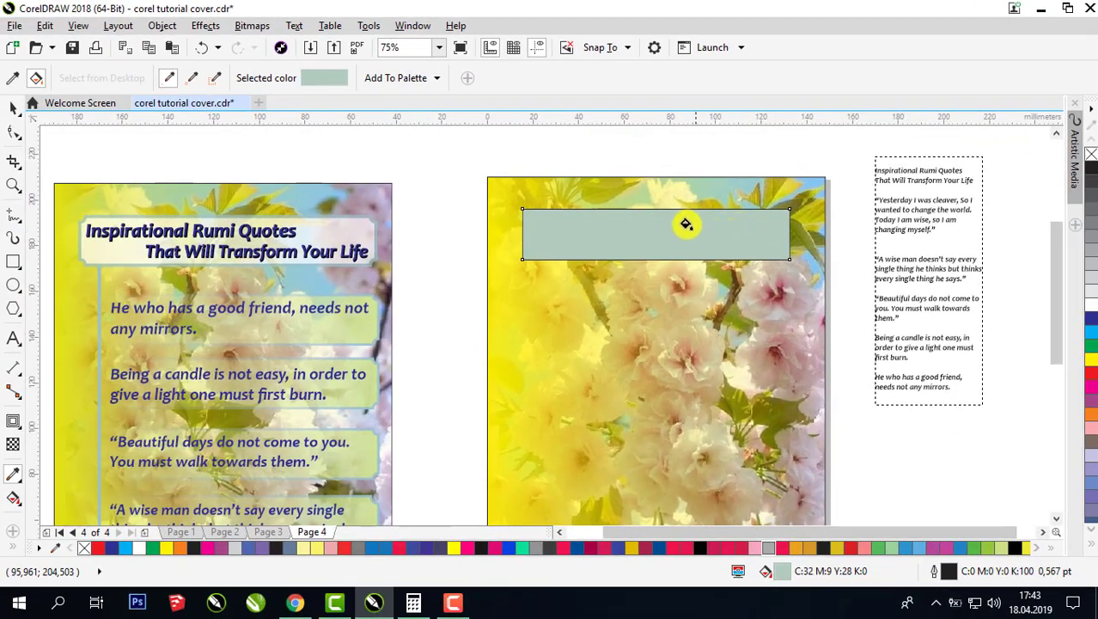
click(10, 111)
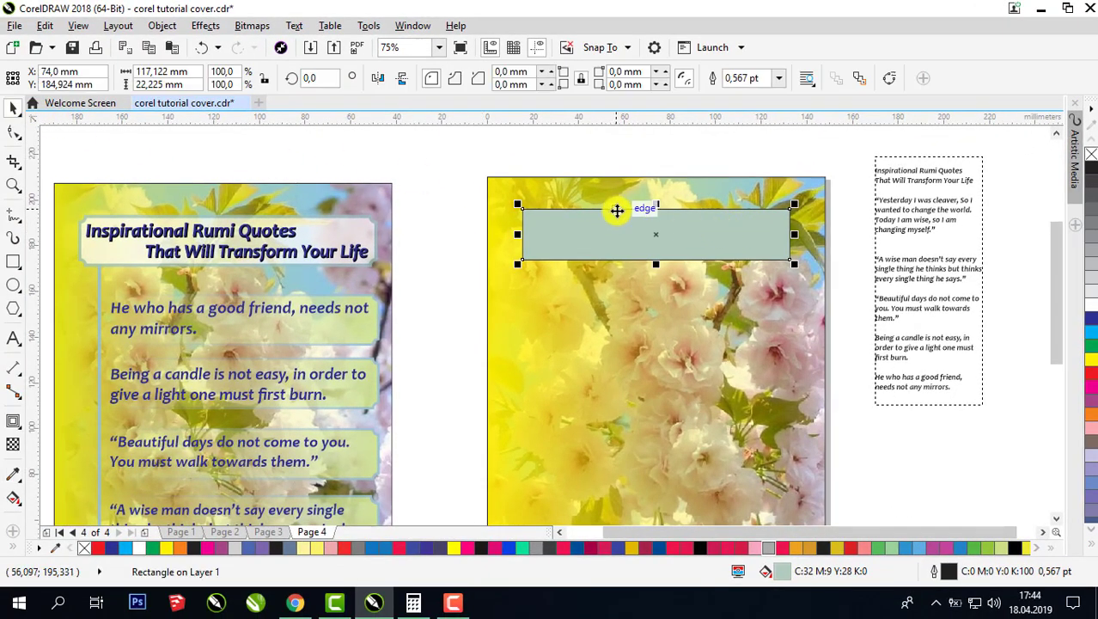
click(12, 449)
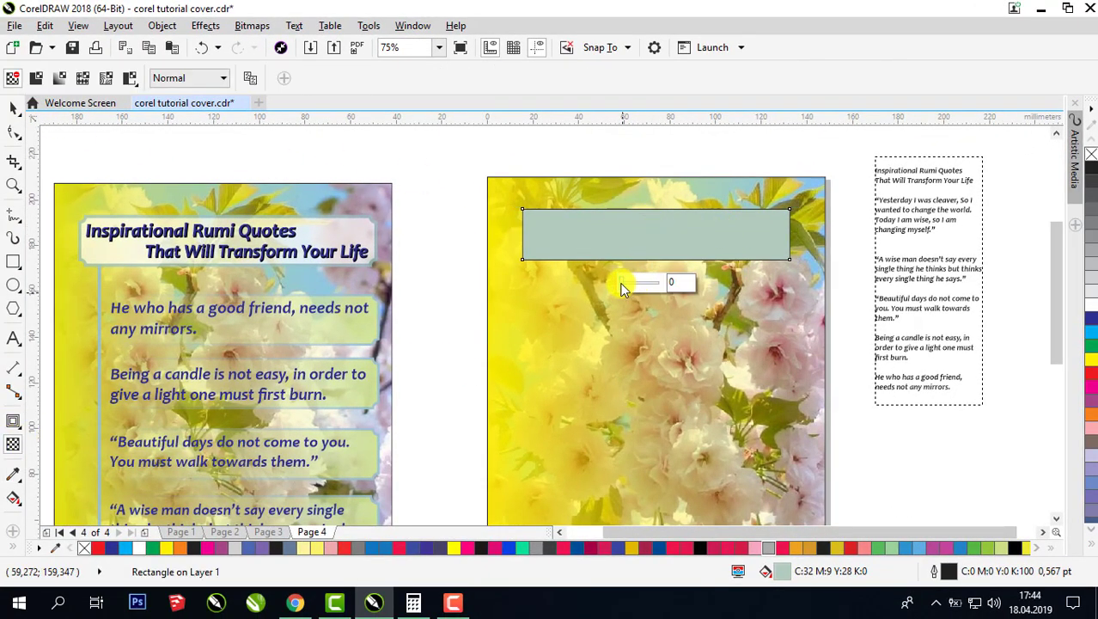
drag(622, 282, 632, 283)
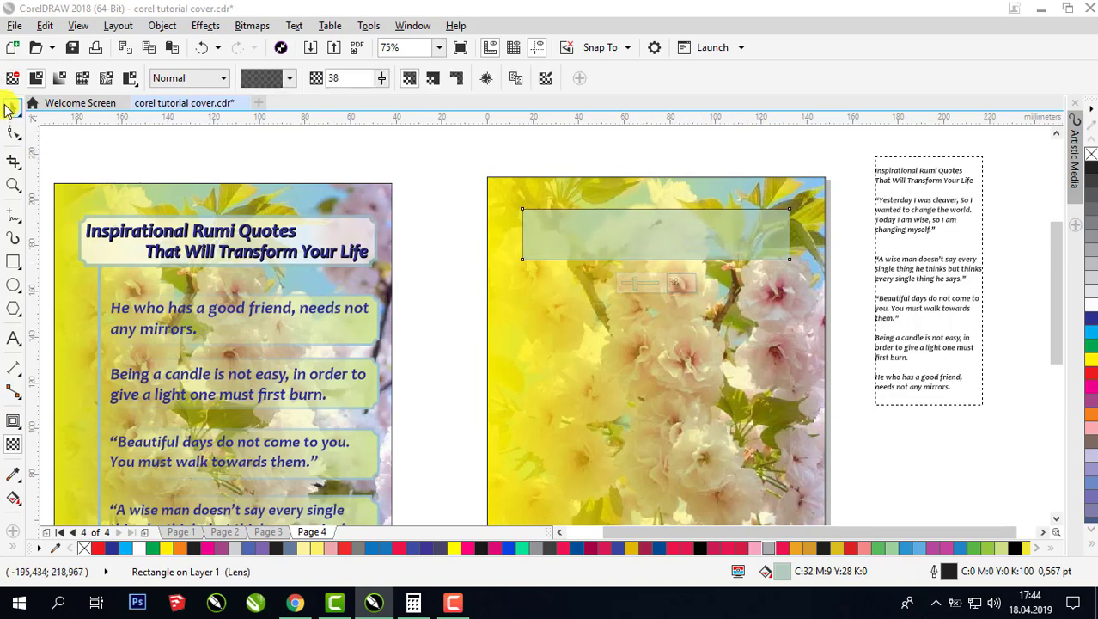
click(13, 108)
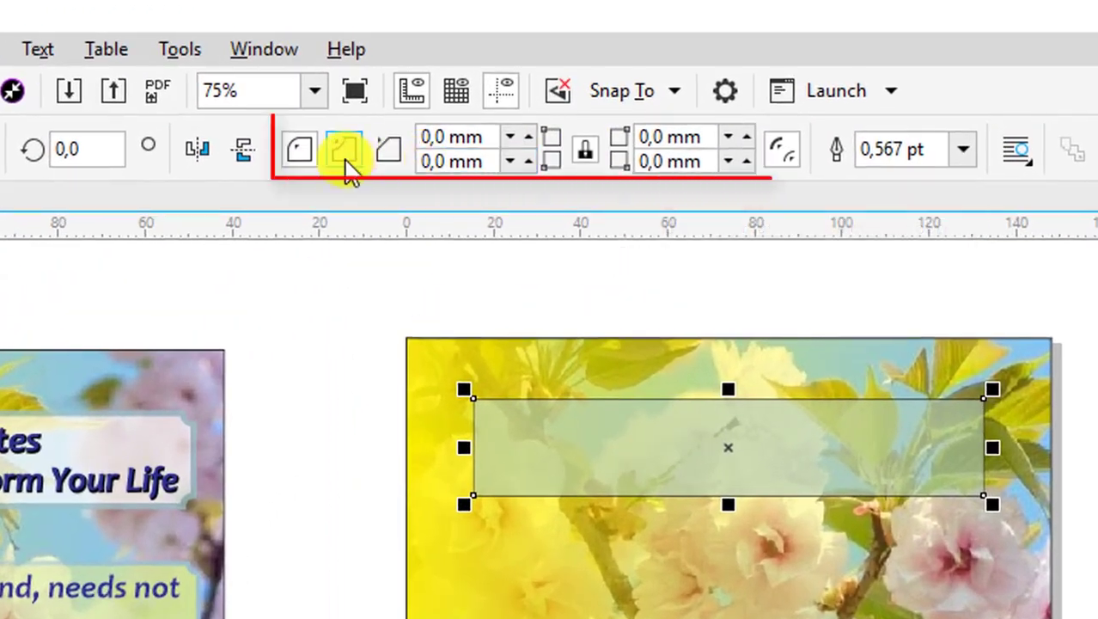
Step: Give all four corners of the title box a scalloped shape with a 3 mm radius
click(528, 137)
click(527, 136)
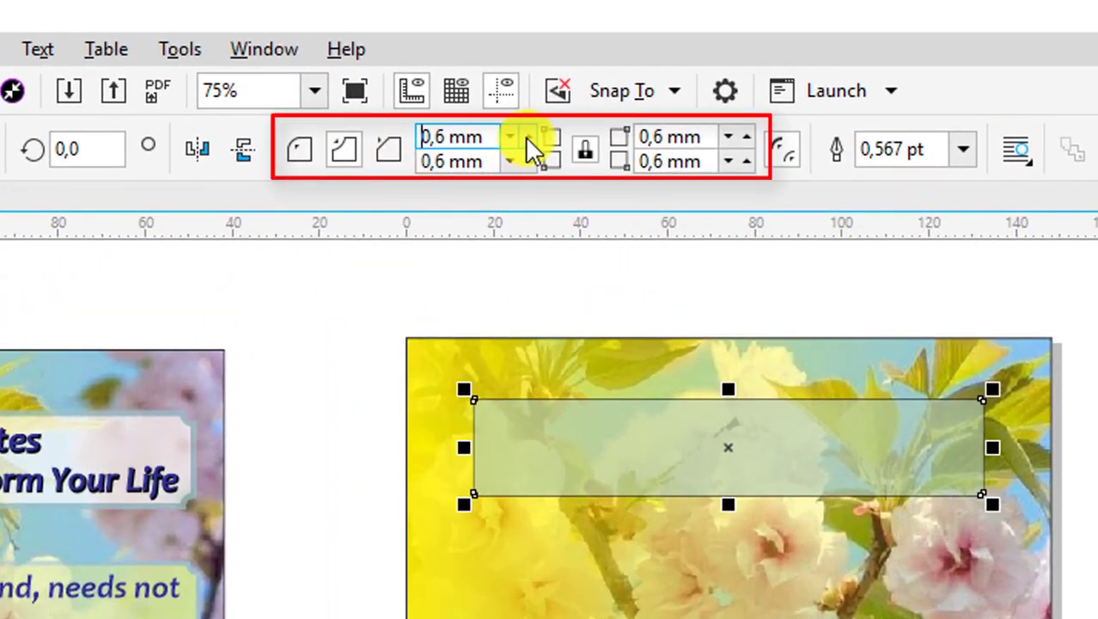
drag(497, 140, 425, 137)
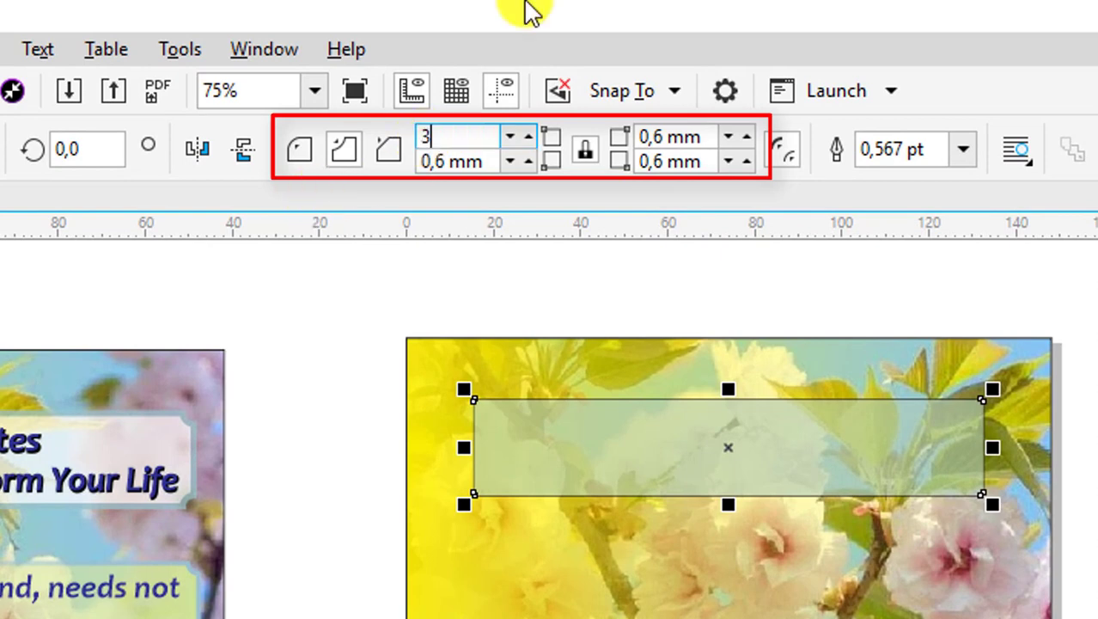
text(3)
key(Return)
click(627, 466)
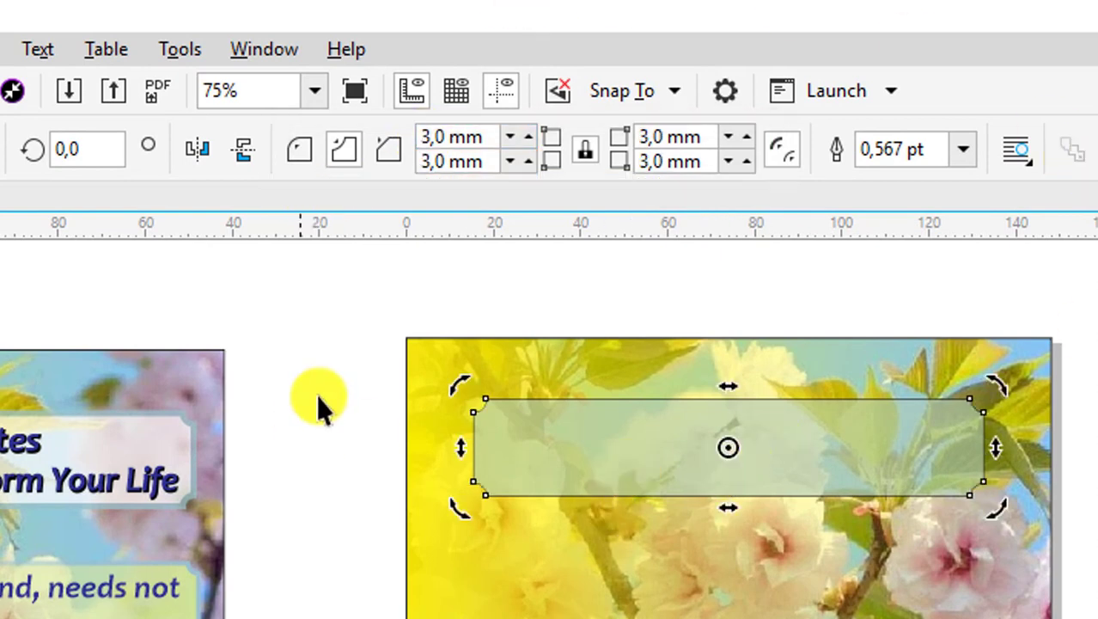
Step: Try to color the title box's outline with a blue sampled from the sky in the page's upper corner, and undo it
key(i)
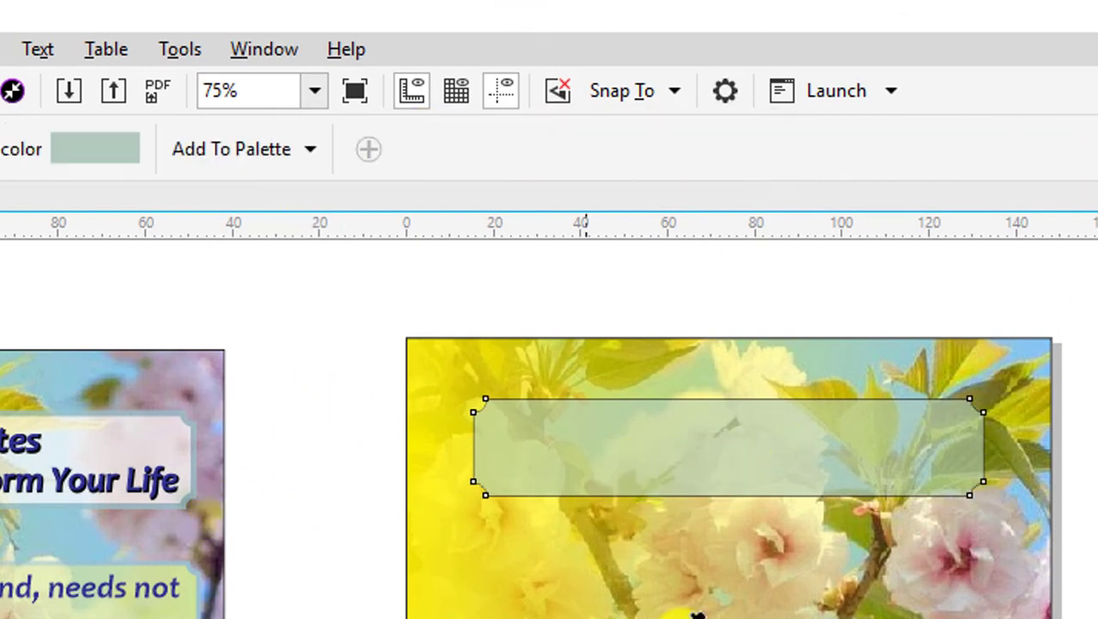
click(1036, 335)
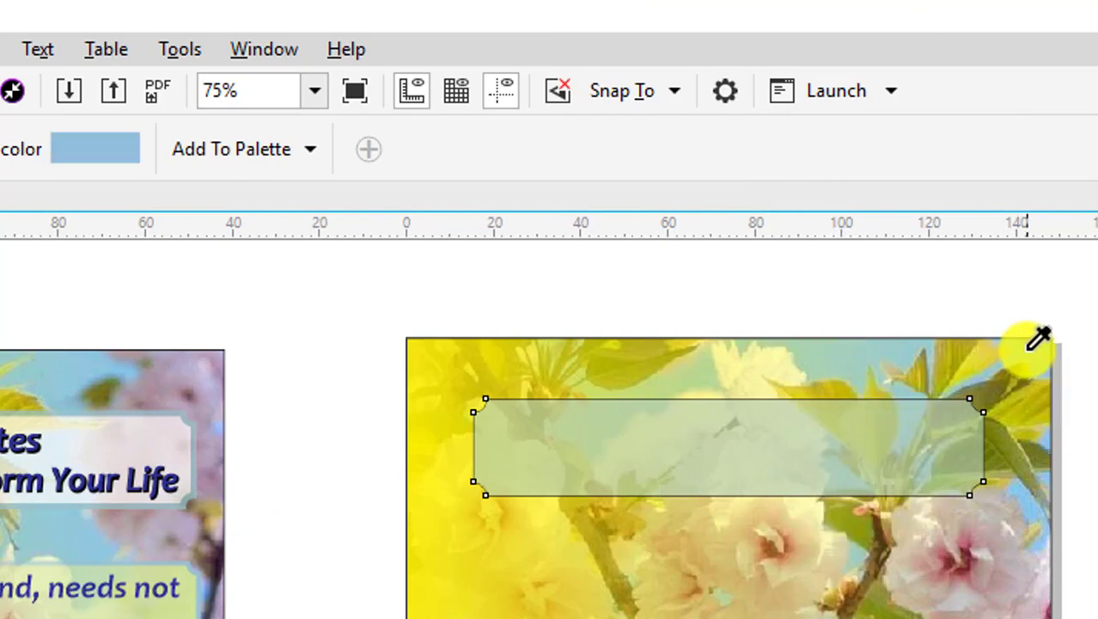
click(872, 396)
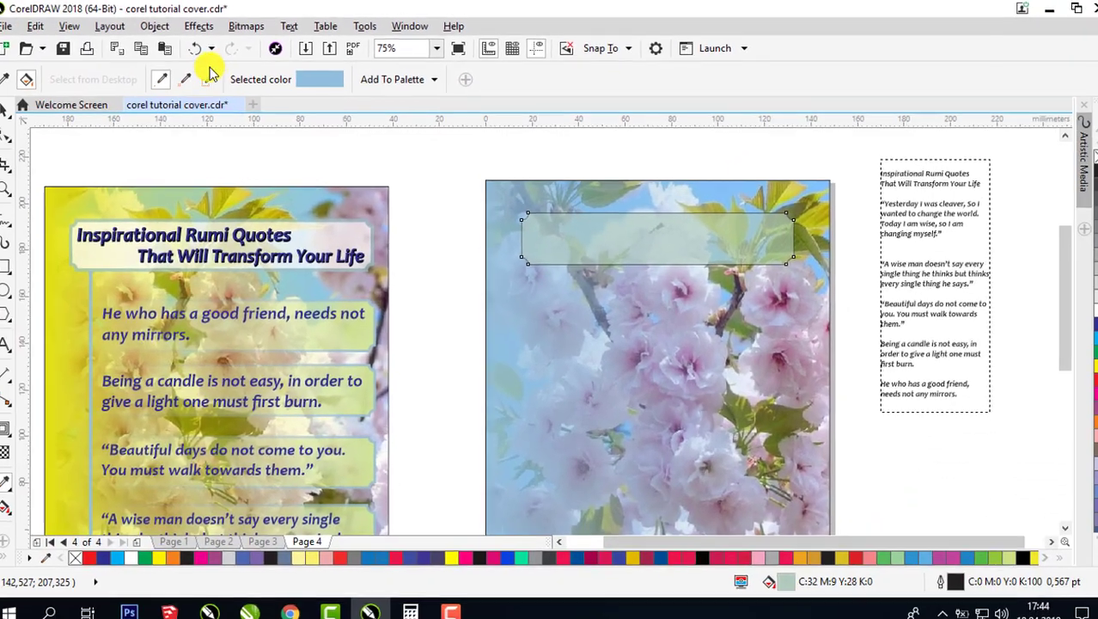
click(195, 48)
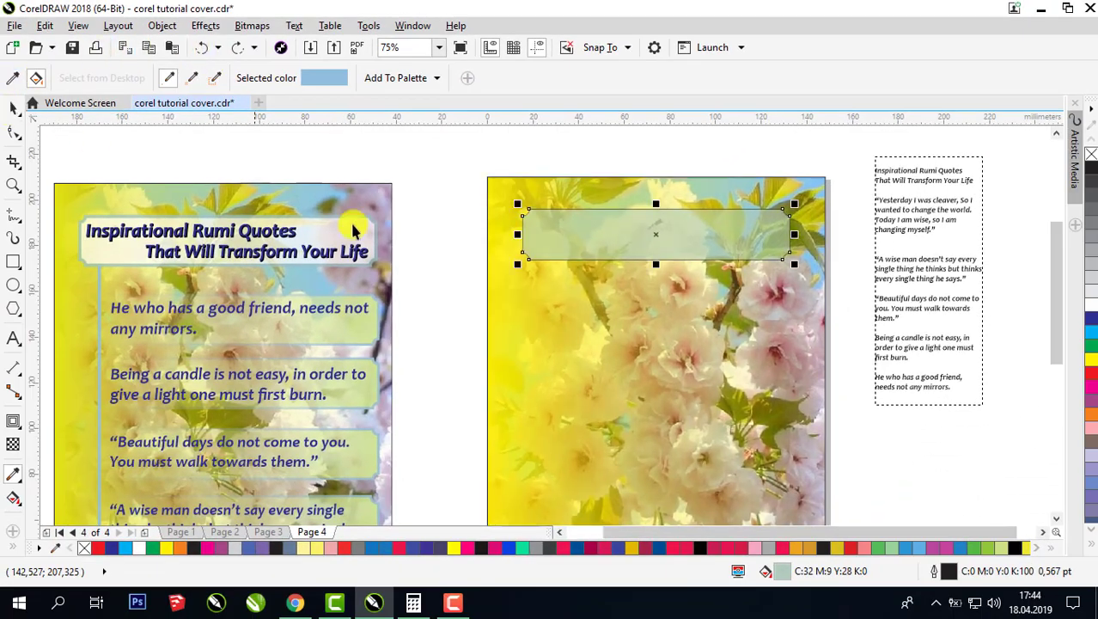
key(space)
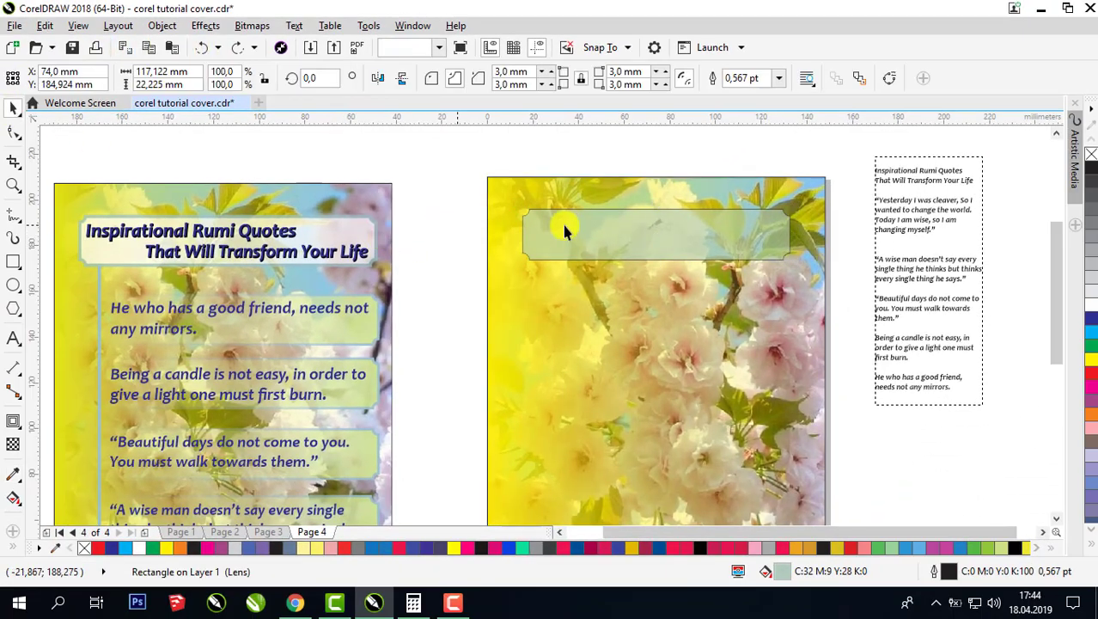
Step: Set the title box's outline width to 3 pt after trying 4 pt
click(778, 78)
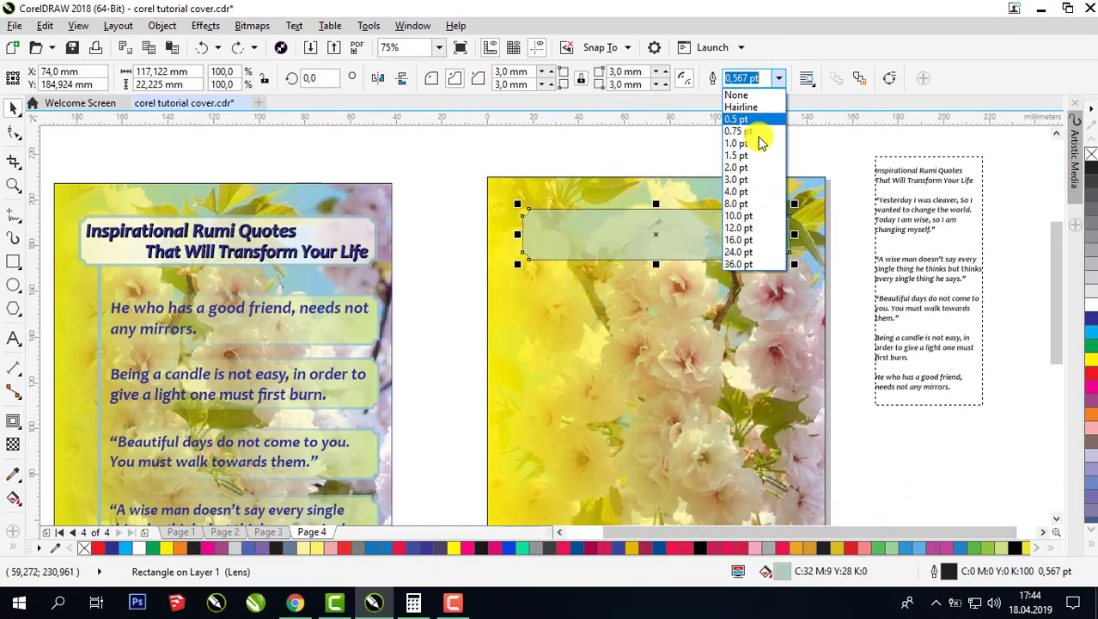
click(741, 190)
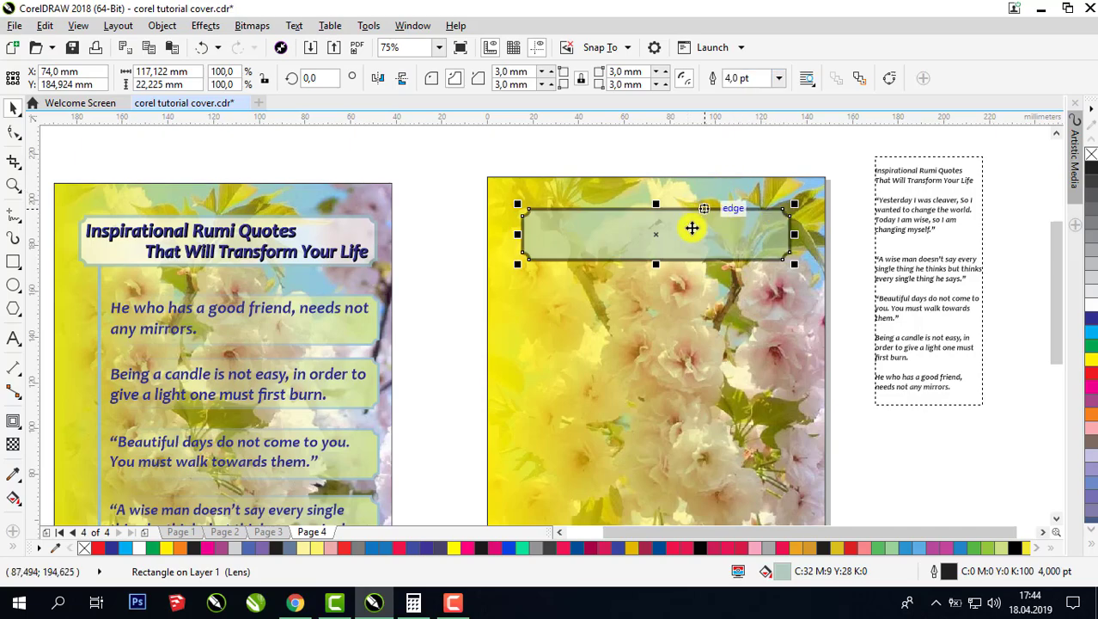
click(778, 78)
click(739, 175)
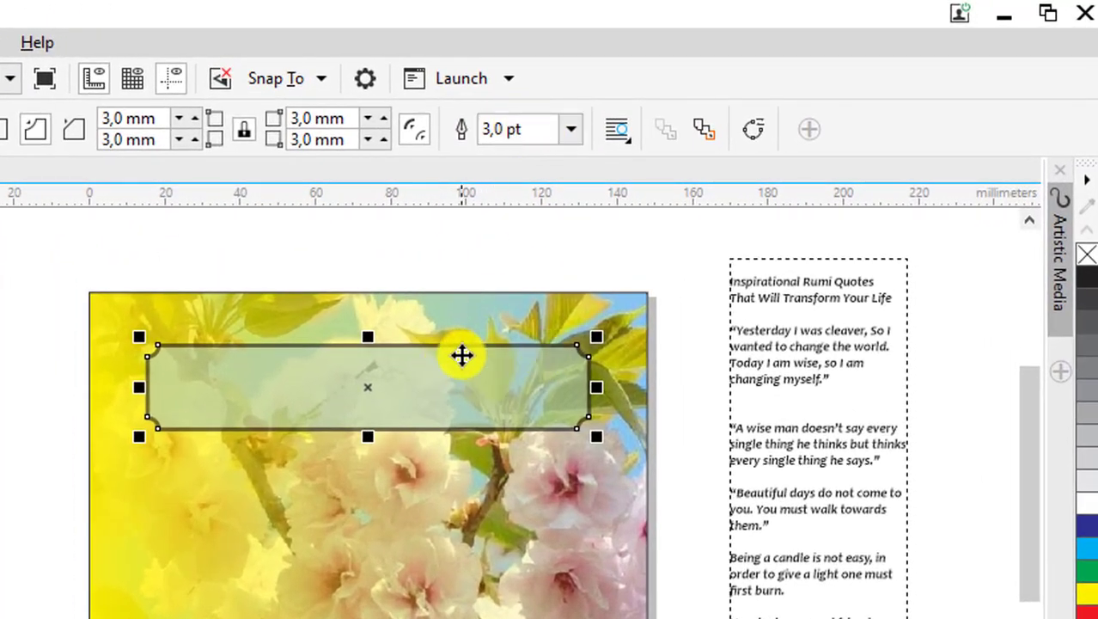
Step: Color the title box's outline with the light blue sampled from the sky in the photo's upper corner
scroll(477, 343, up, 2)
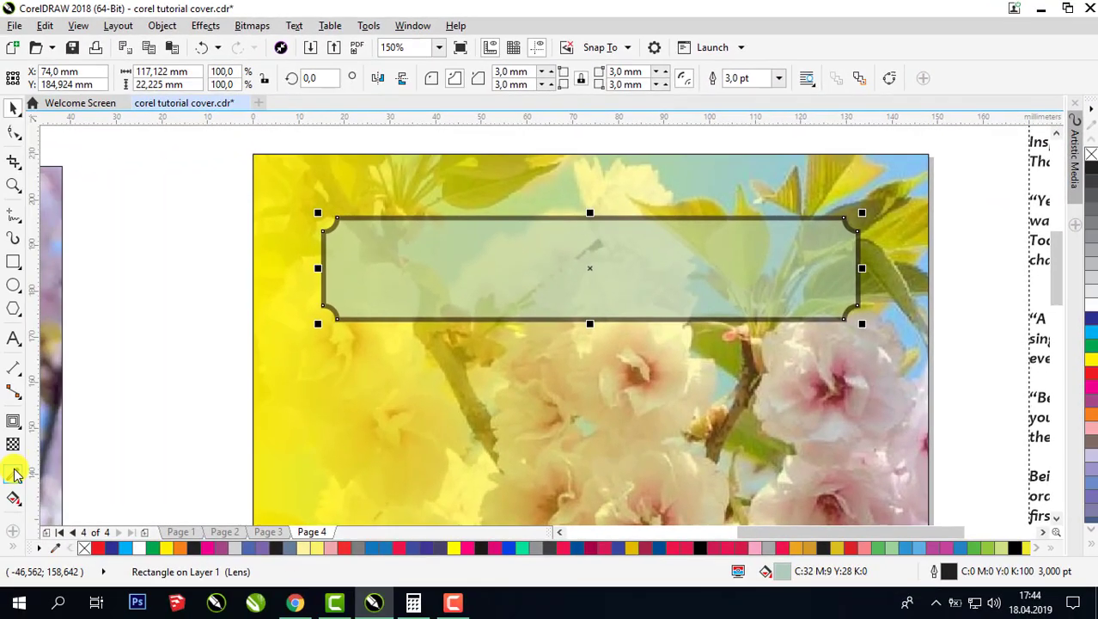
click(12, 476)
click(897, 181)
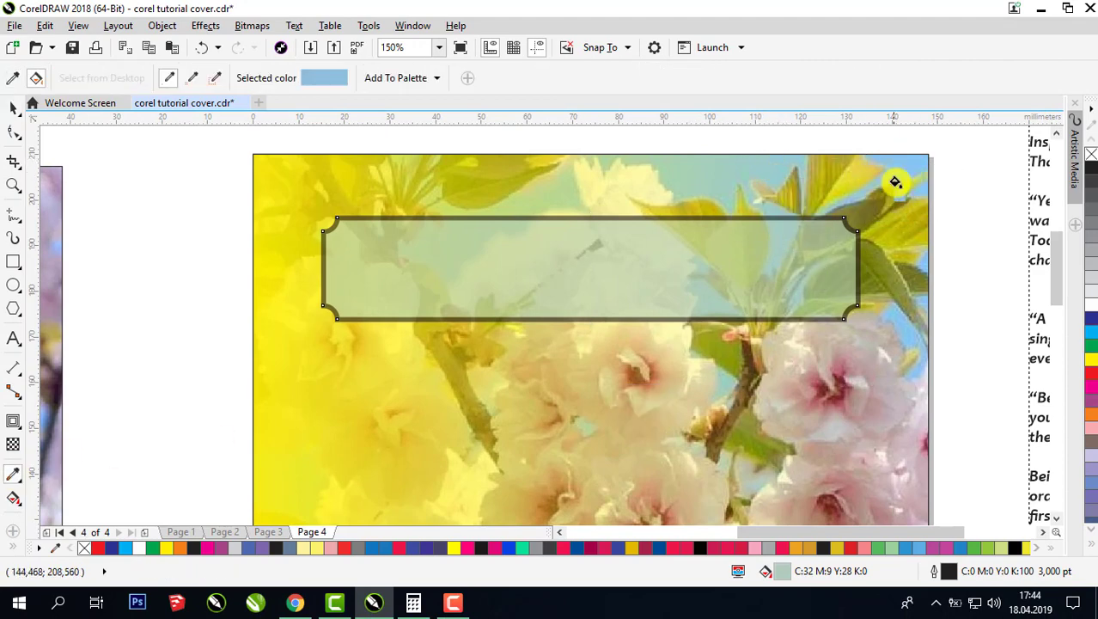
click(770, 217)
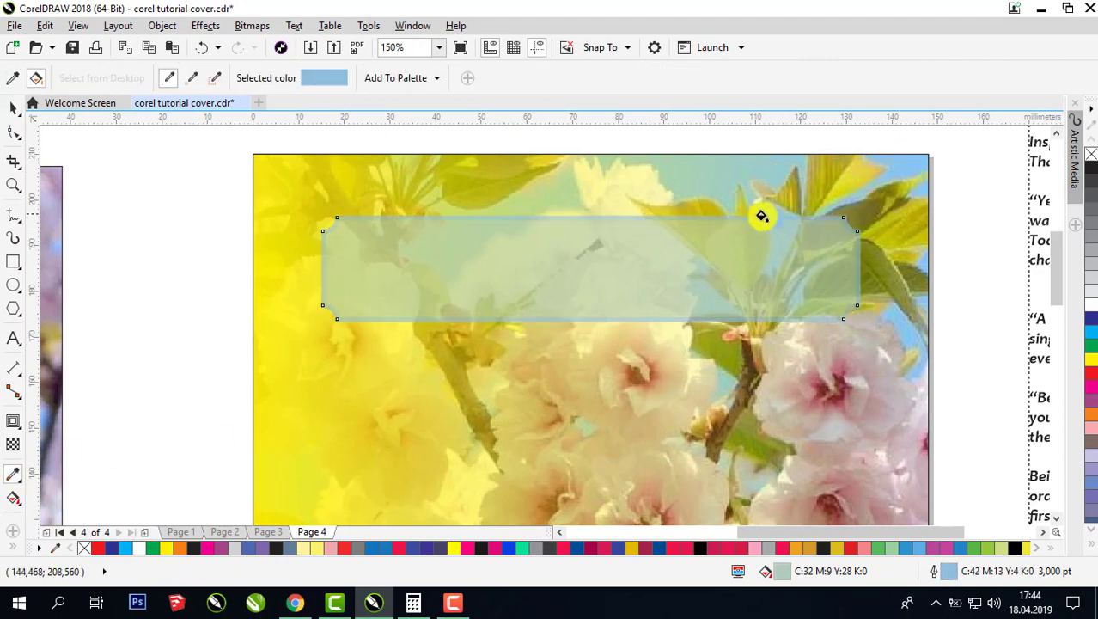
click(12, 109)
click(520, 314)
Step: Change the title box's fill to white and set its uniform transparency to 40%
scroll(519, 318, down, 2)
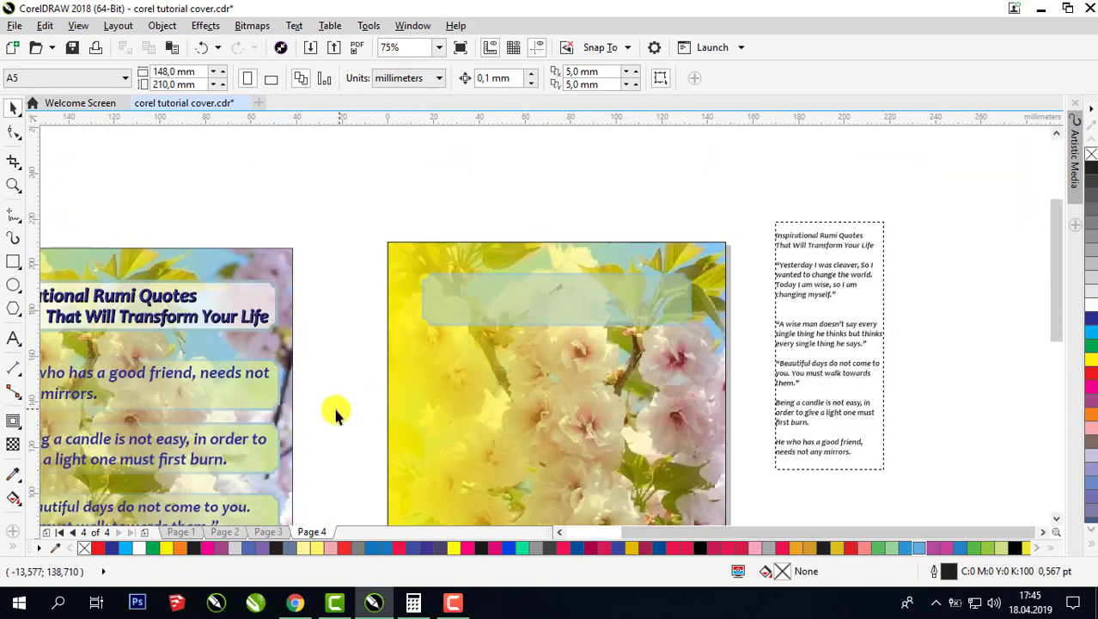
click(510, 299)
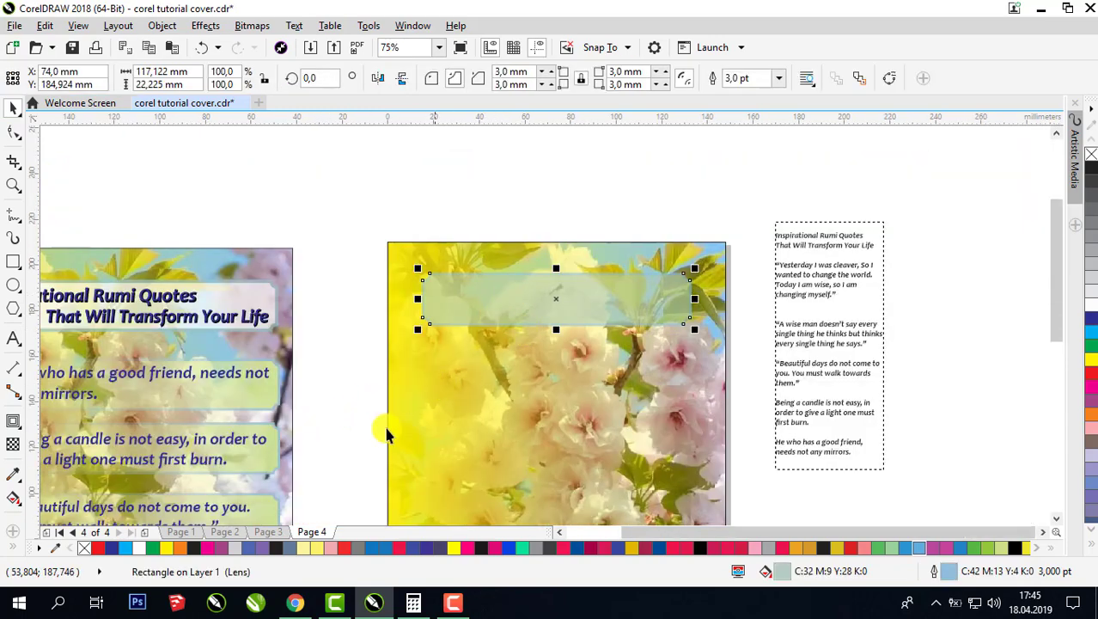
click(12, 445)
drag(534, 346, 528, 347)
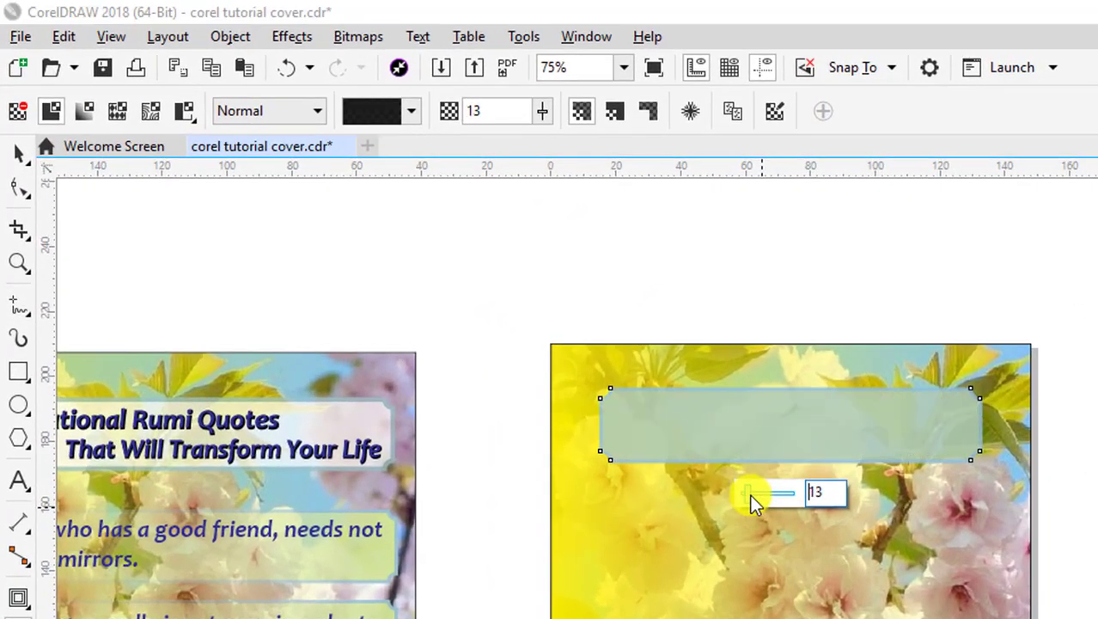
drag(750, 495, 751, 492)
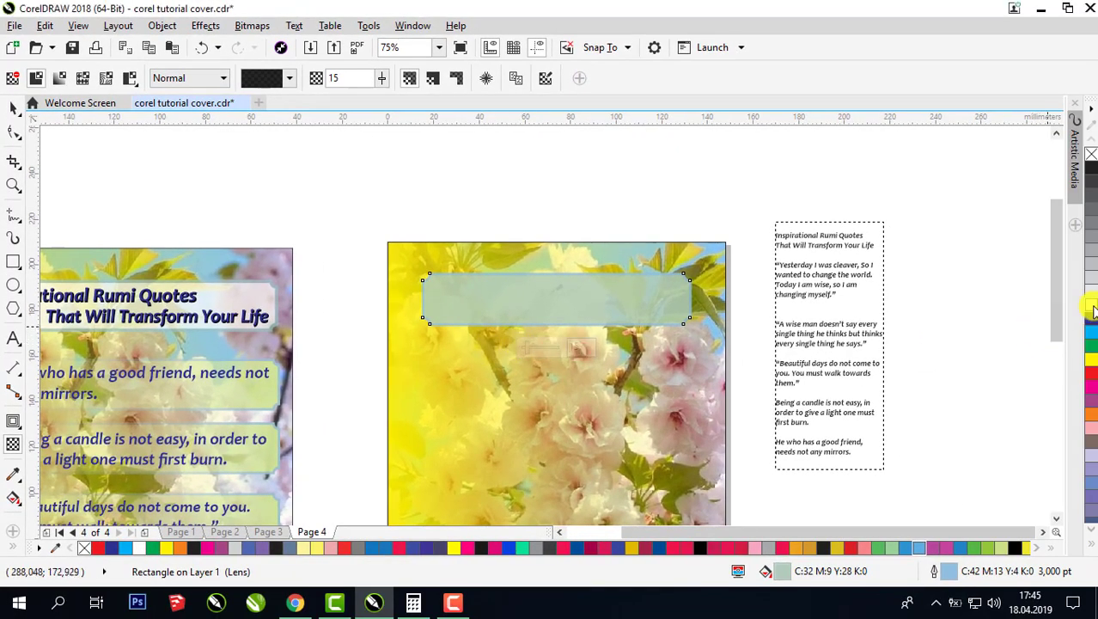
click(1092, 308)
drag(535, 348, 538, 345)
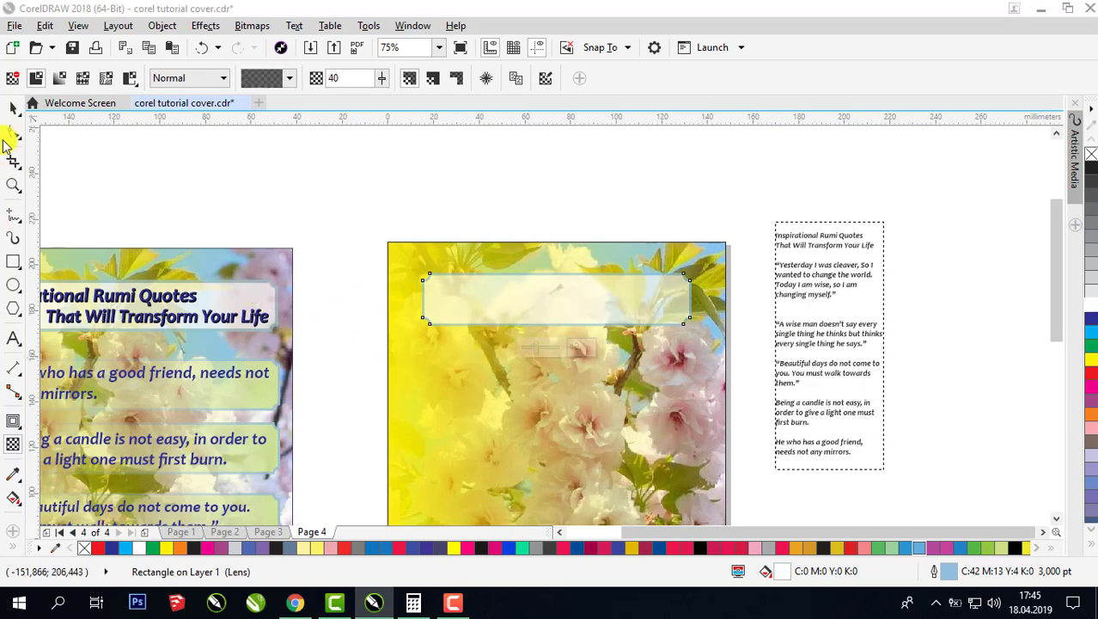
click(13, 108)
Step: Cut the two title lines "Inspirational Rumi Quotes That Will Transform Your Life" out of the quotes text frame beside the page
drag(1056, 302, 1048, 335)
double_click(788, 153)
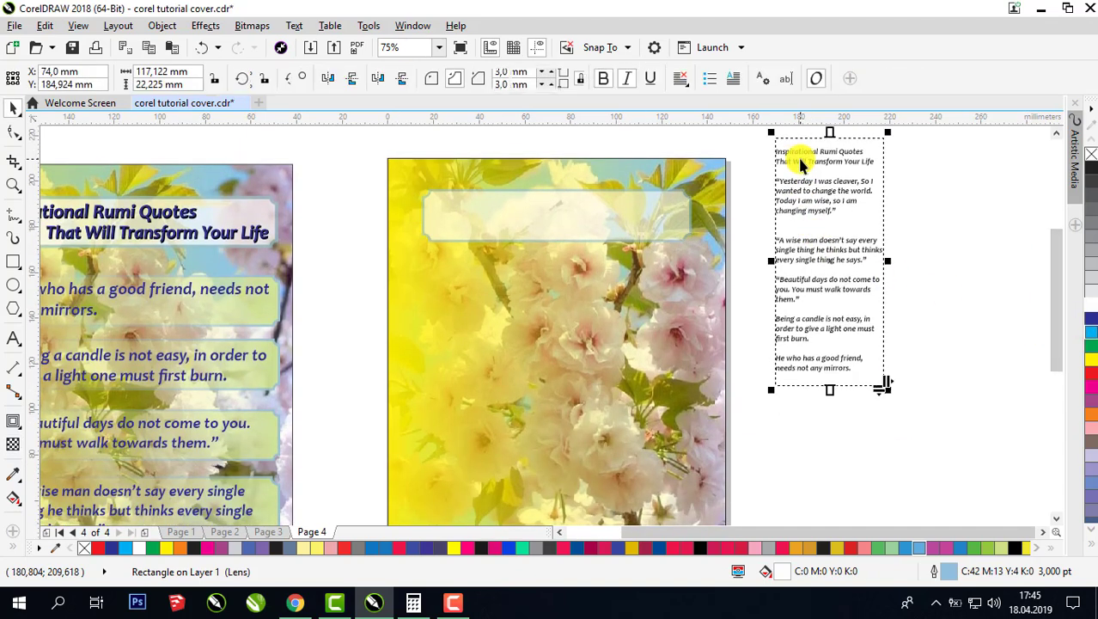
drag(878, 166, 763, 148)
key(ctrl+c)
click(122, 49)
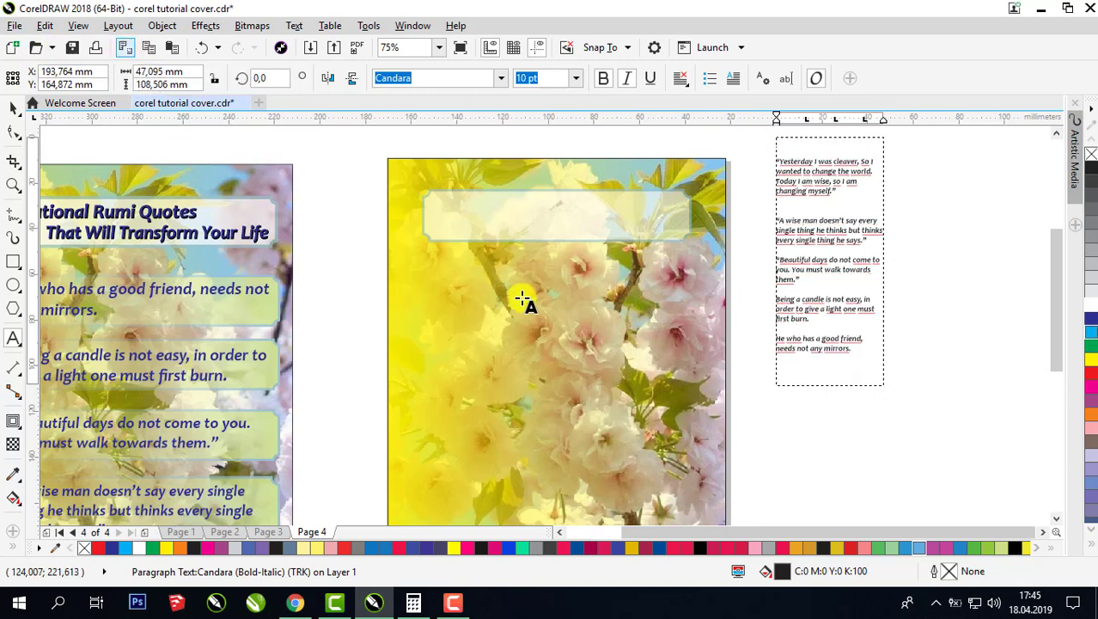
Step: Paste the title lines as artistic text inside the title box and enlarge them to about 90 × 16 mm
click(447, 214)
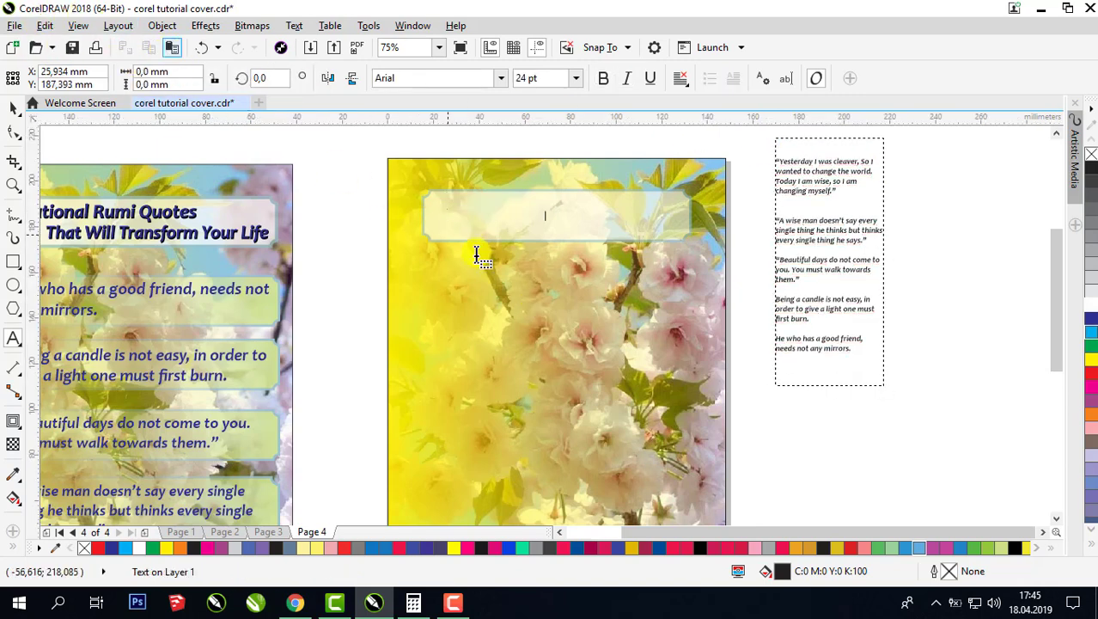
key(ctrl+v)
drag(552, 228, 632, 253)
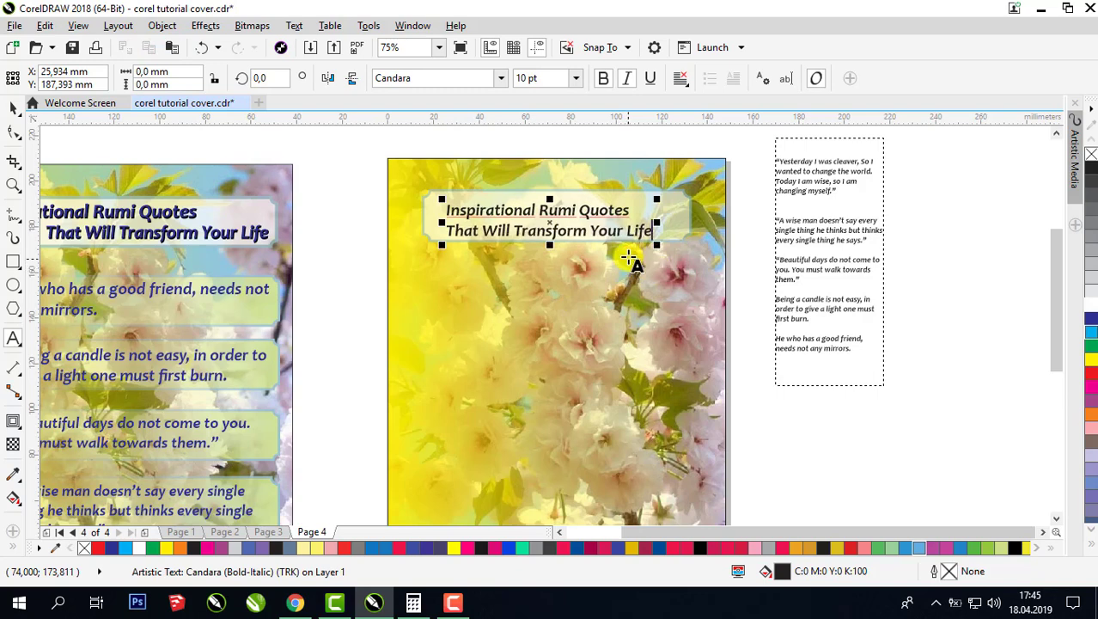
drag(676, 193, 688, 193)
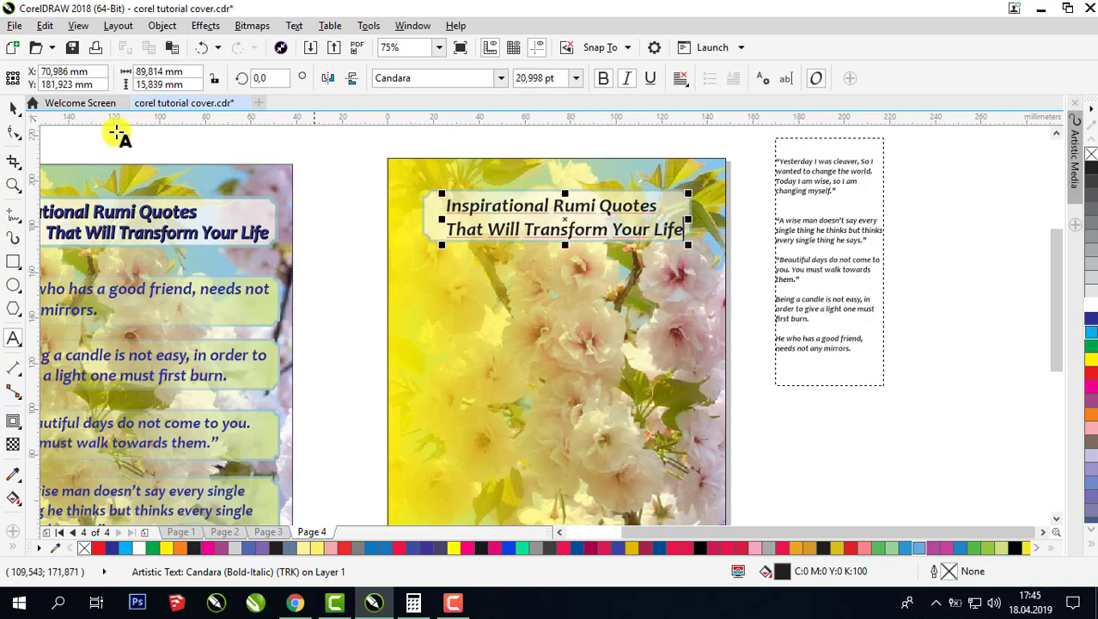
Step: Enlarge the title text to about 103 × 18 mm, centred in the title box, and break it apart into separate lines
drag(565, 225, 557, 221)
shift+click(690, 215)
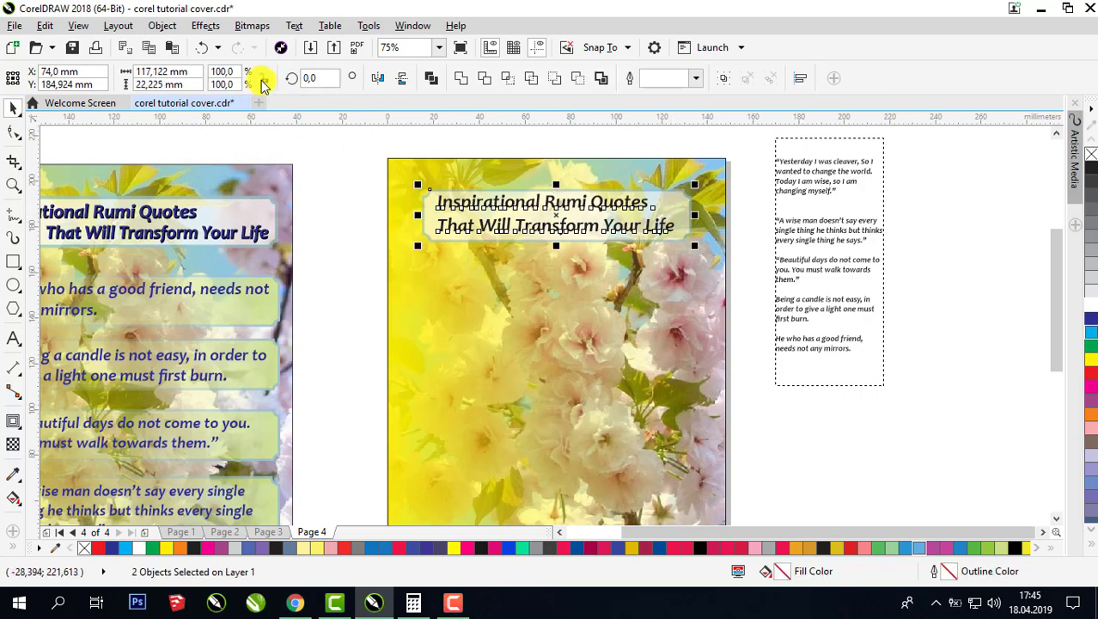
click(359, 178)
click(458, 205)
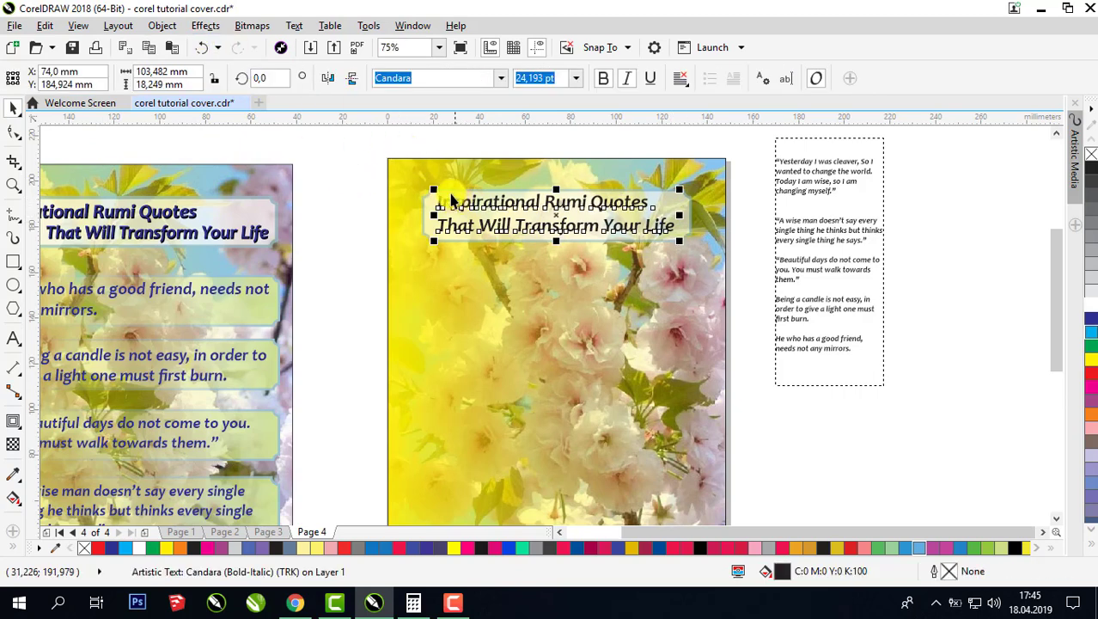
key(ctrl+k)
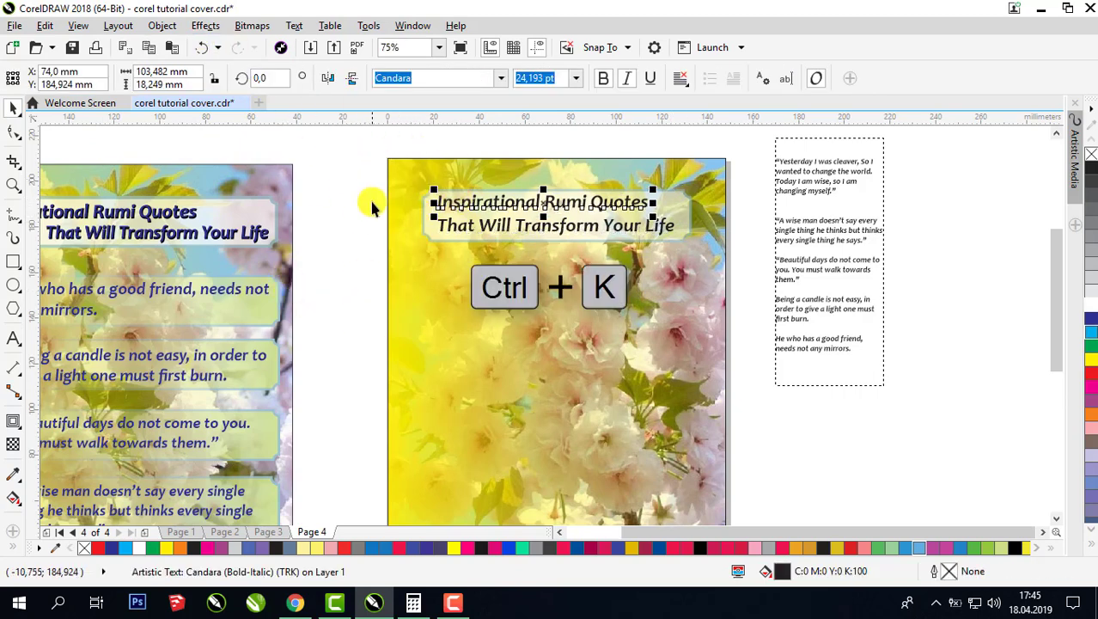
Step: Fill both title lines with dark blue (C100 M100 Y0 K0) and stagger them, the first slightly left and the second slightly right
scroll(372, 207, up, 2)
shift+click(809, 264)
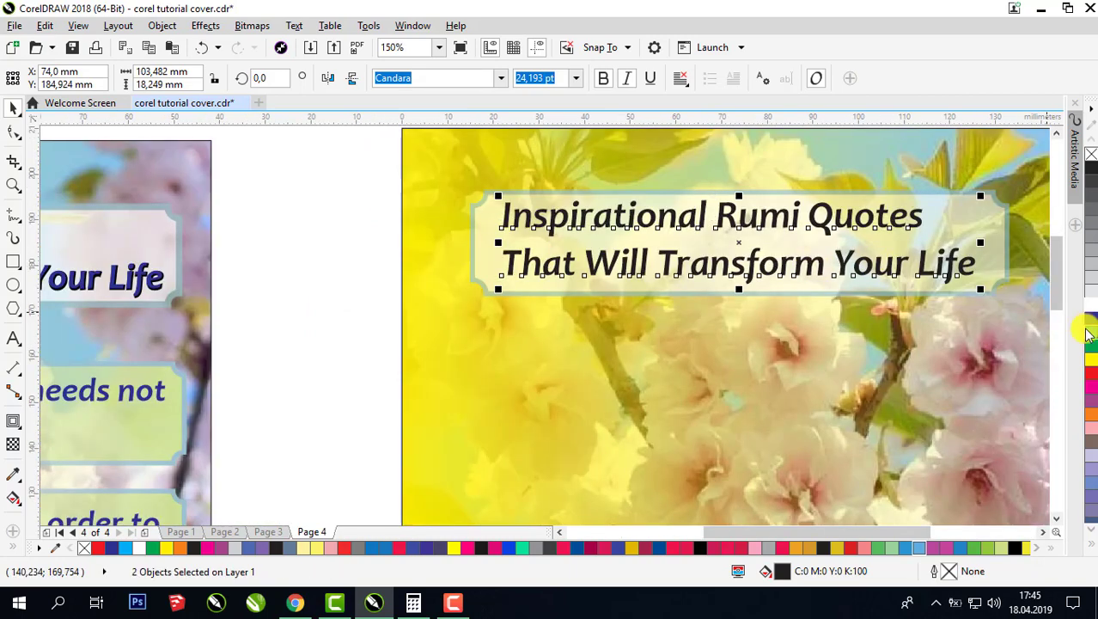
click(284, 228)
drag(625, 258, 638, 264)
mouse_move(635, 222)
mouse_down()
mouse_move(624, 215)
mouse_move(622, 231)
mouse_up()
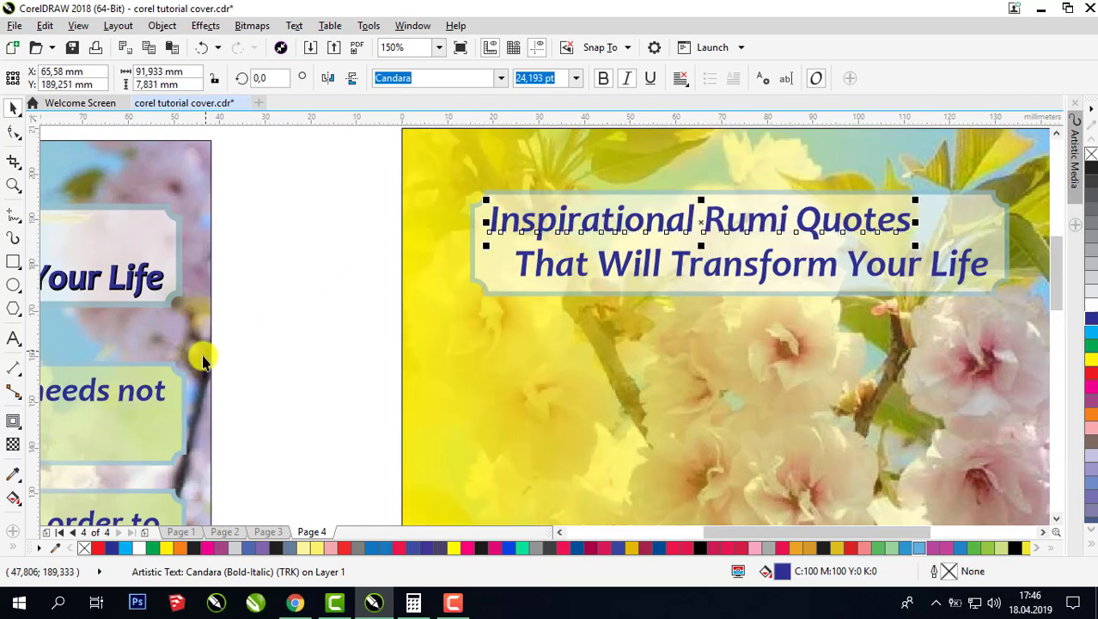
Step: Add a one-step outside contour with a 0.1 mm offset and black fill to the first title line
click(16, 421)
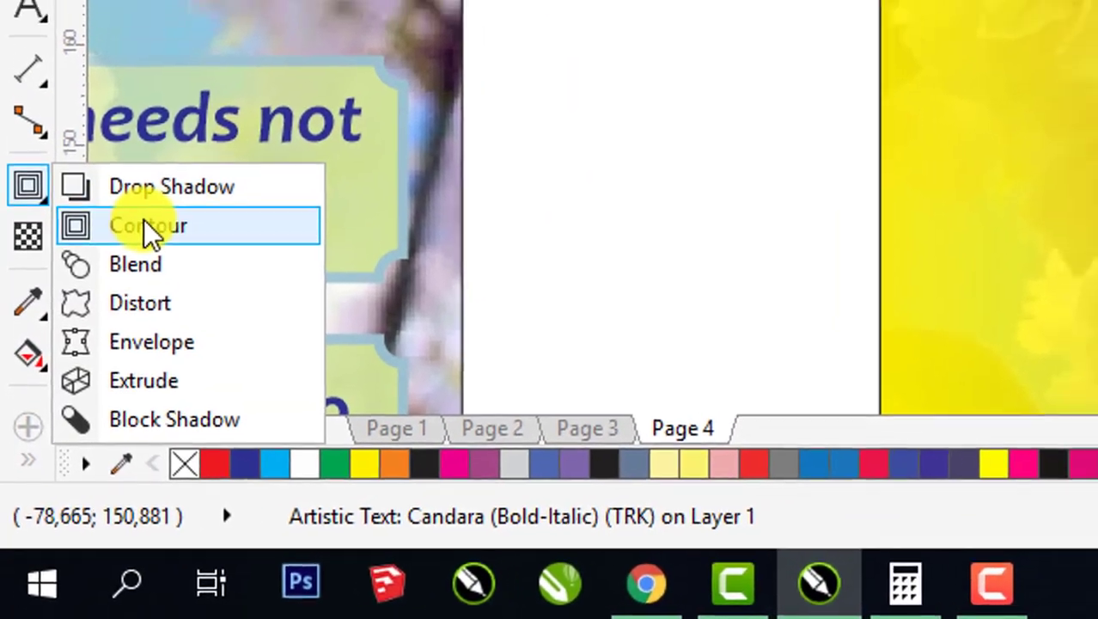
click(151, 232)
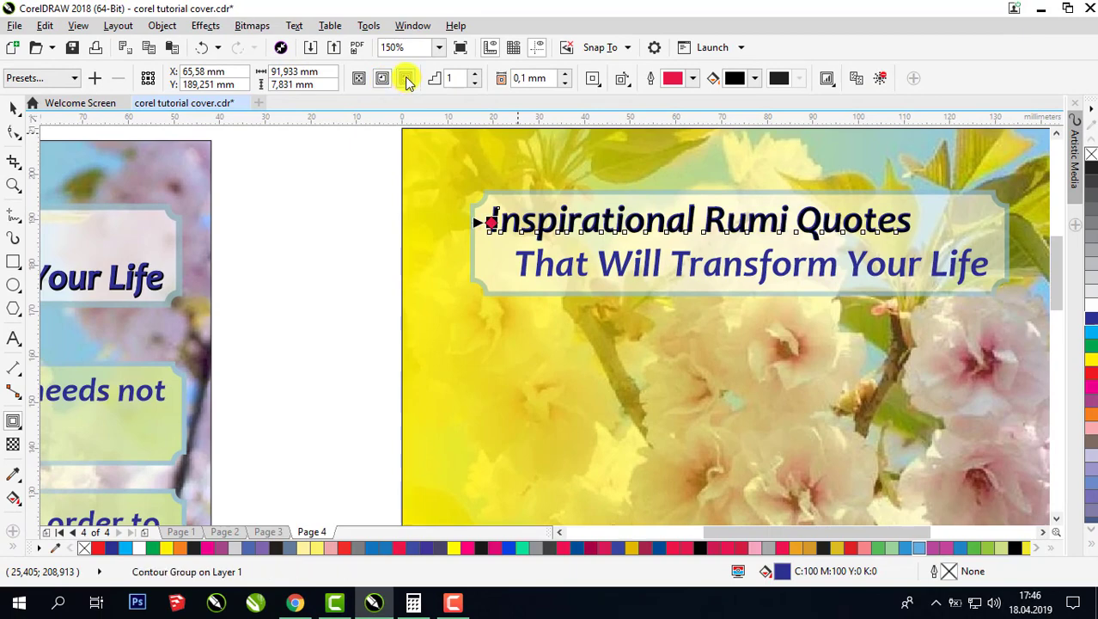
click(405, 78)
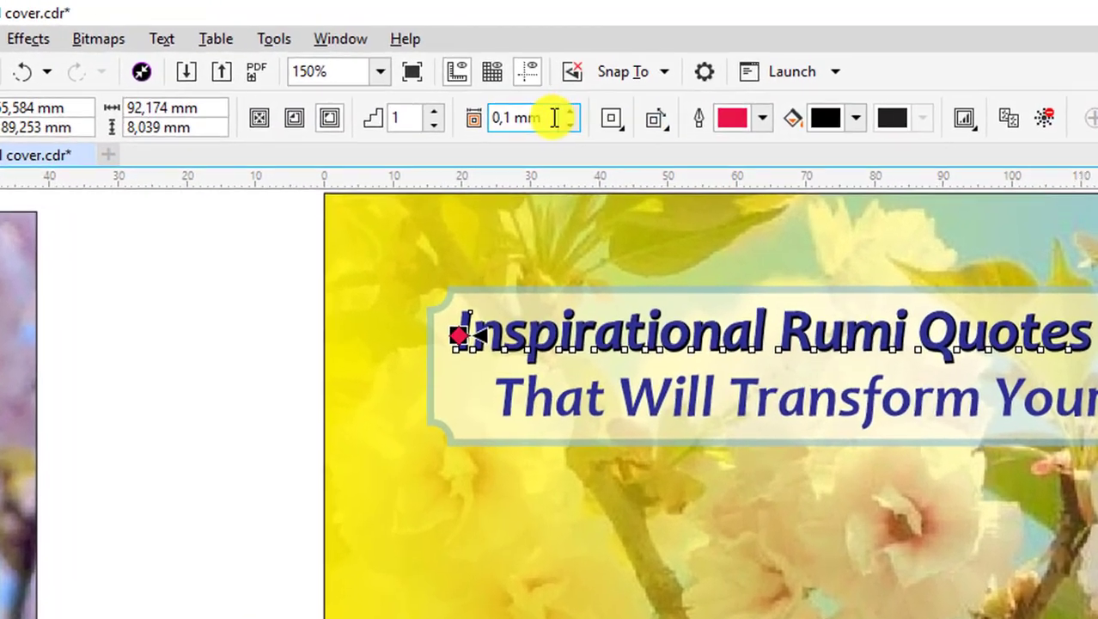
click(550, 78)
click(521, 120)
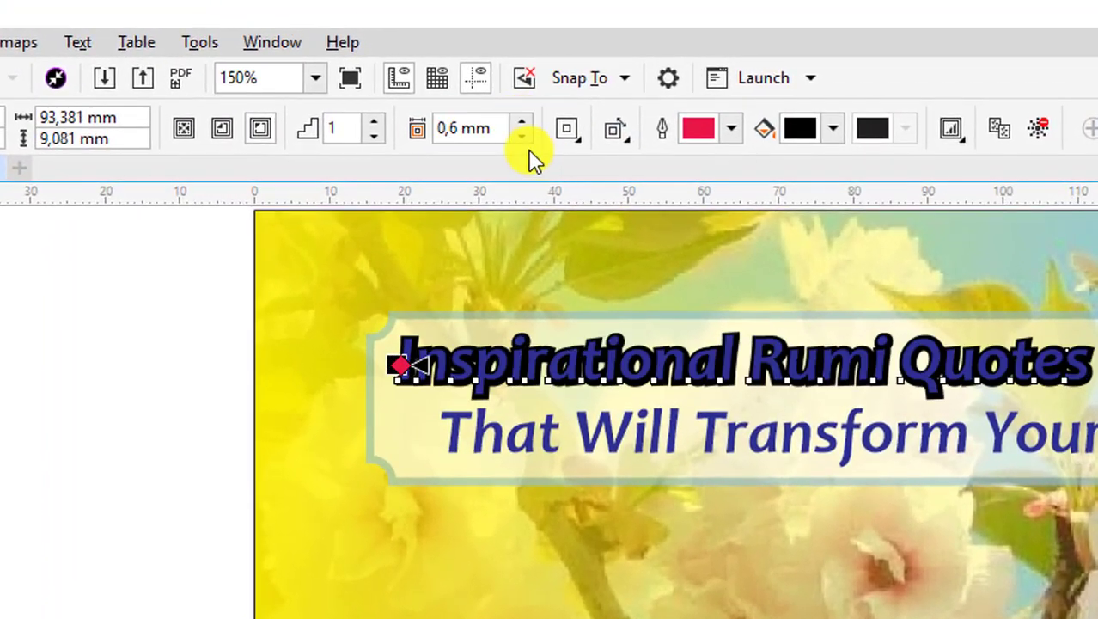
click(521, 136)
click(795, 137)
drag(927, 273, 808, 410)
click(613, 440)
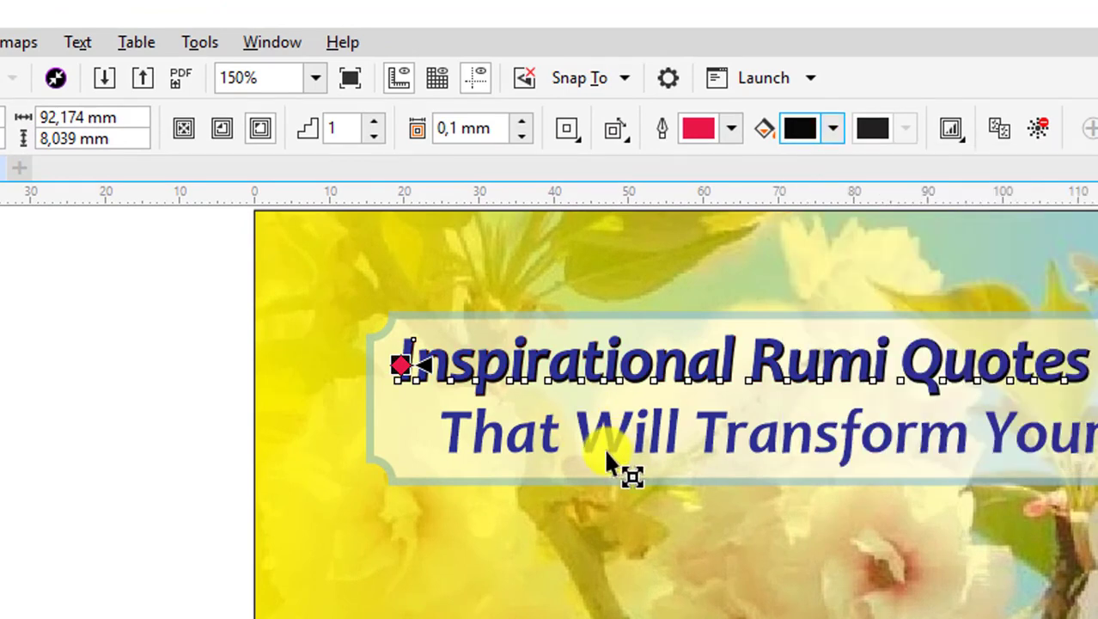
Step: Apply the same black 0.1 mm outside contour to the second title line
click(615, 464)
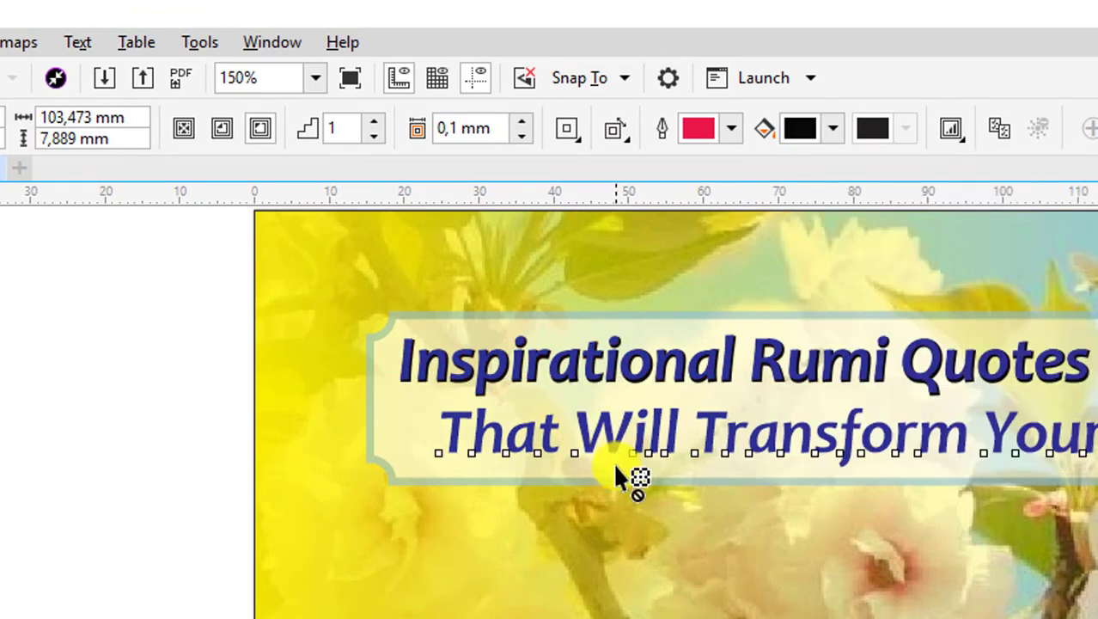
click(521, 121)
click(521, 137)
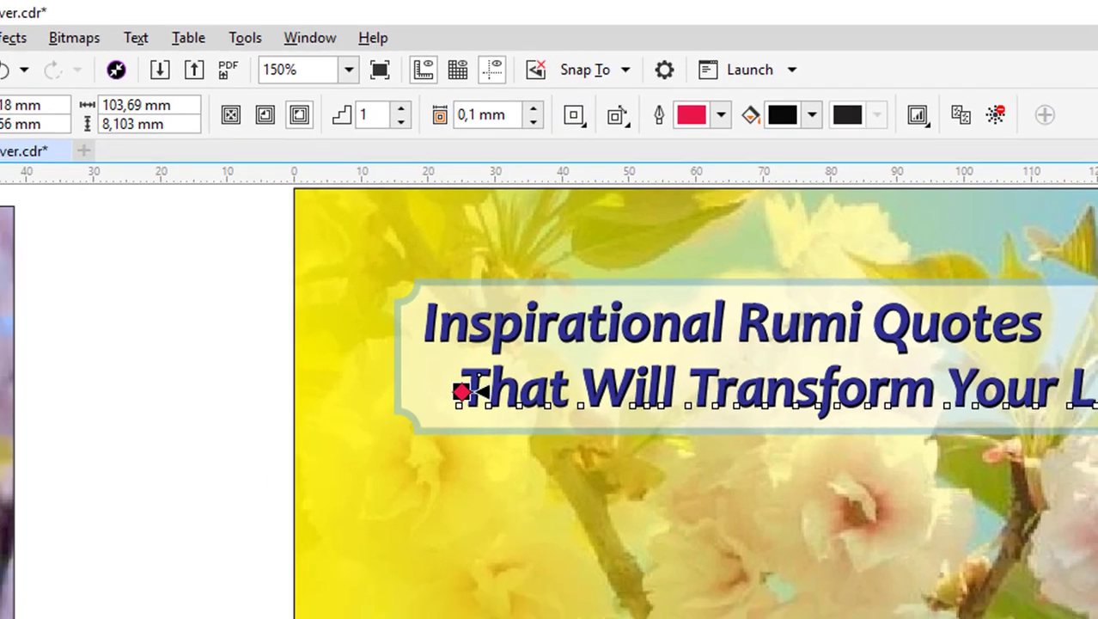
Step: Draw a rectangle about 110 × 25 mm below the title box for the first quote
click(1042, 532)
click(1042, 532)
click(1042, 532)
click(1043, 532)
scroll(241, 214, down, 2)
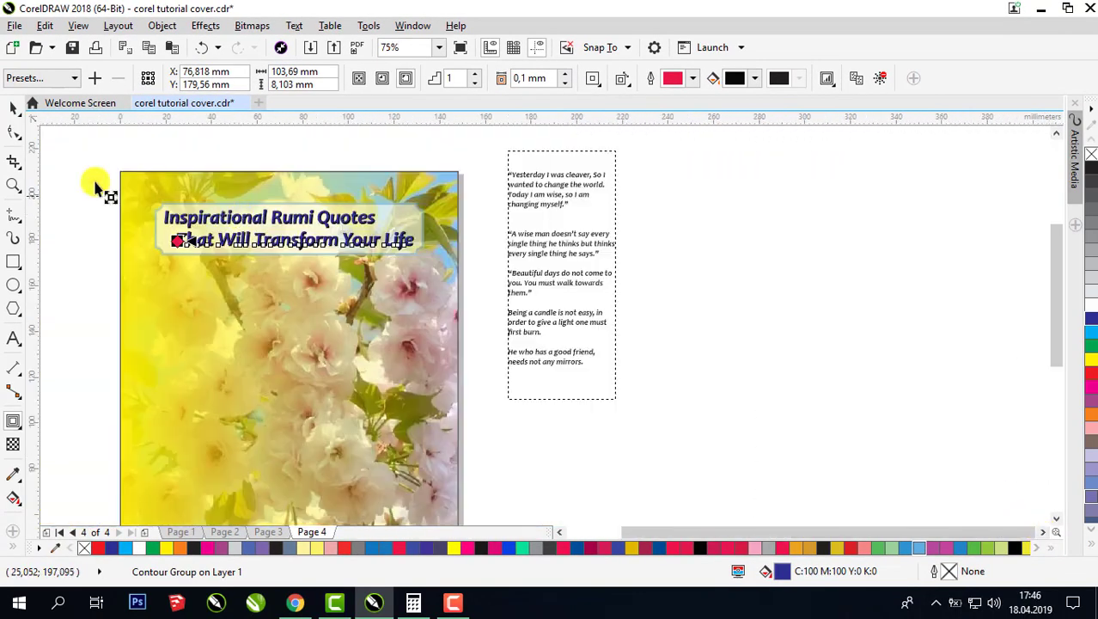
click(560, 532)
click(560, 533)
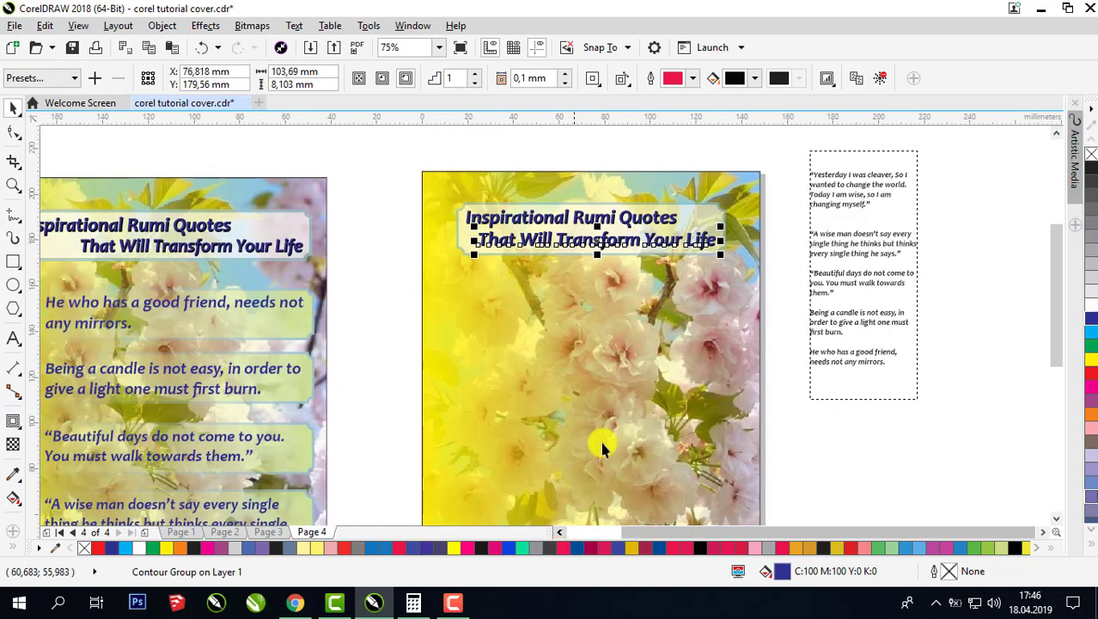
click(366, 277)
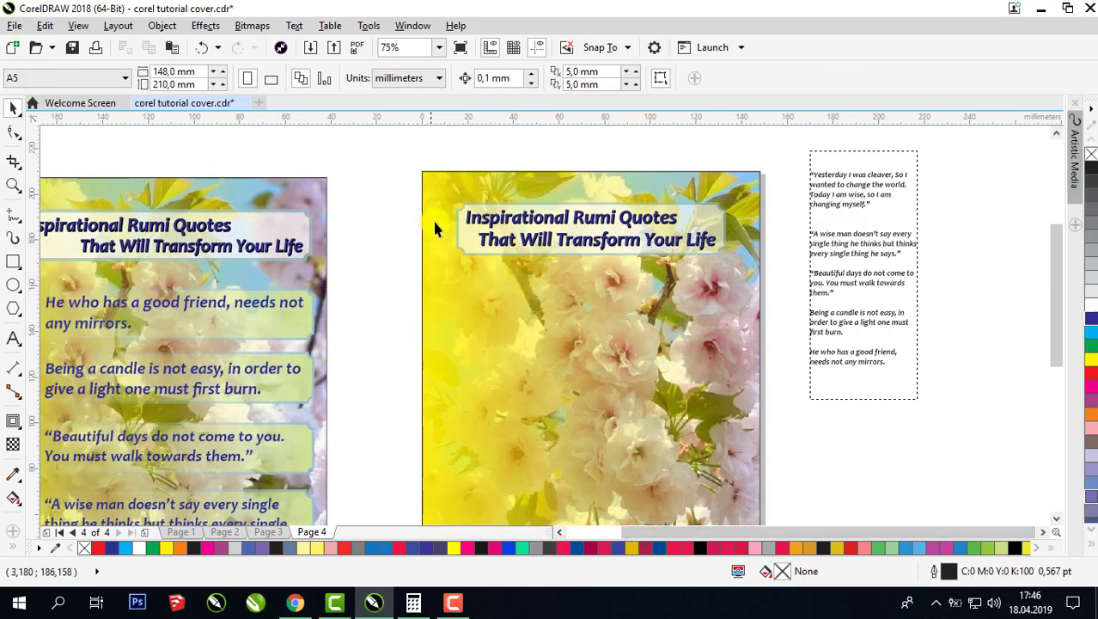
click(641, 232)
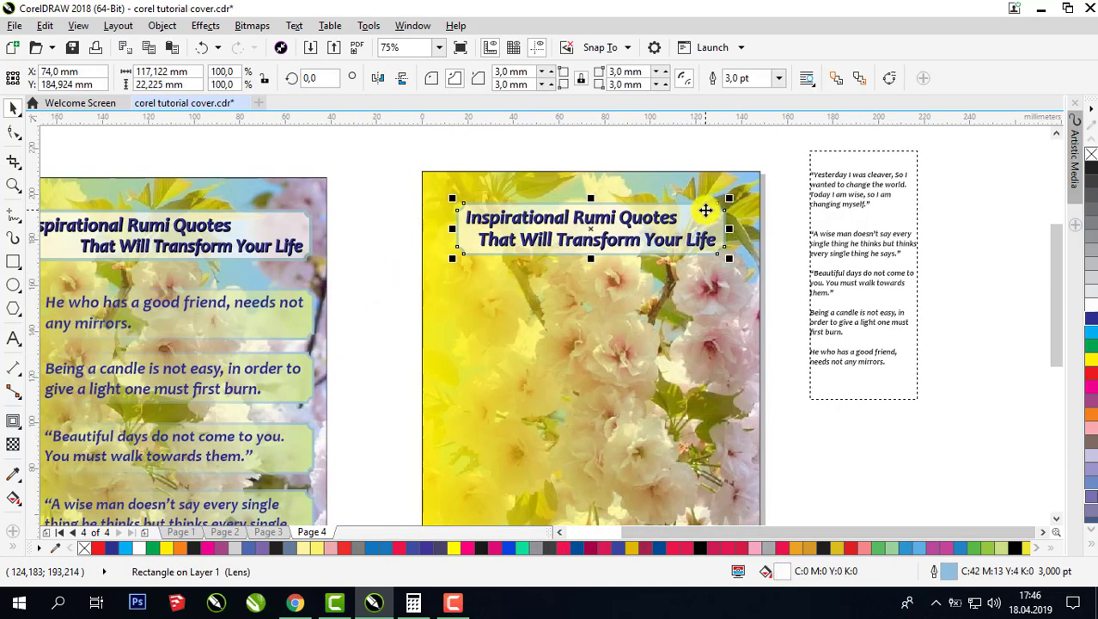
click(13, 262)
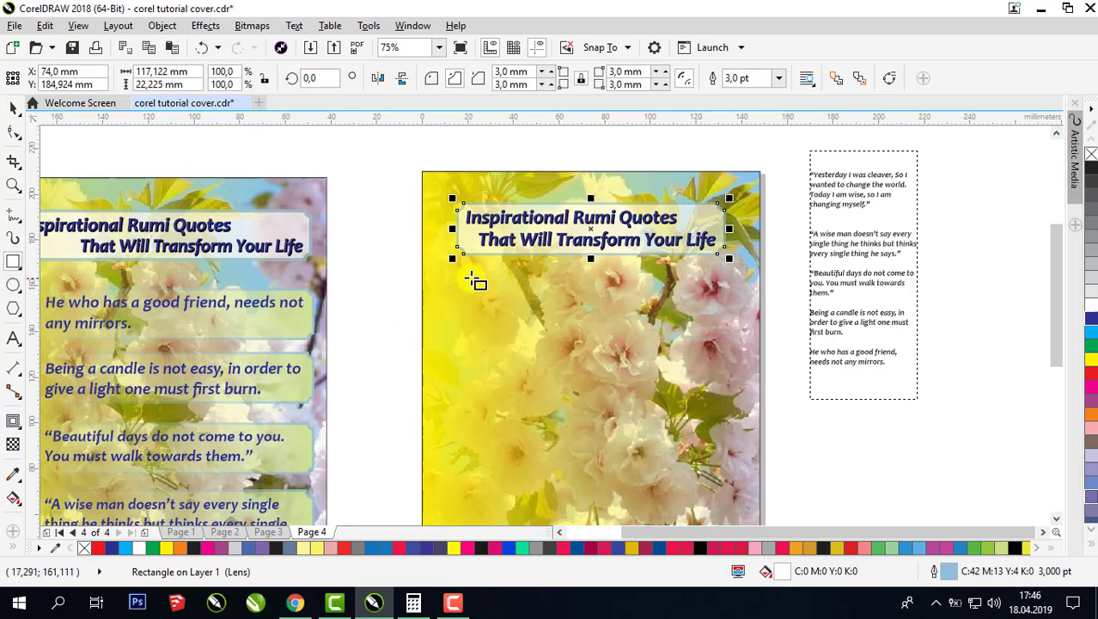
drag(471, 276, 723, 336)
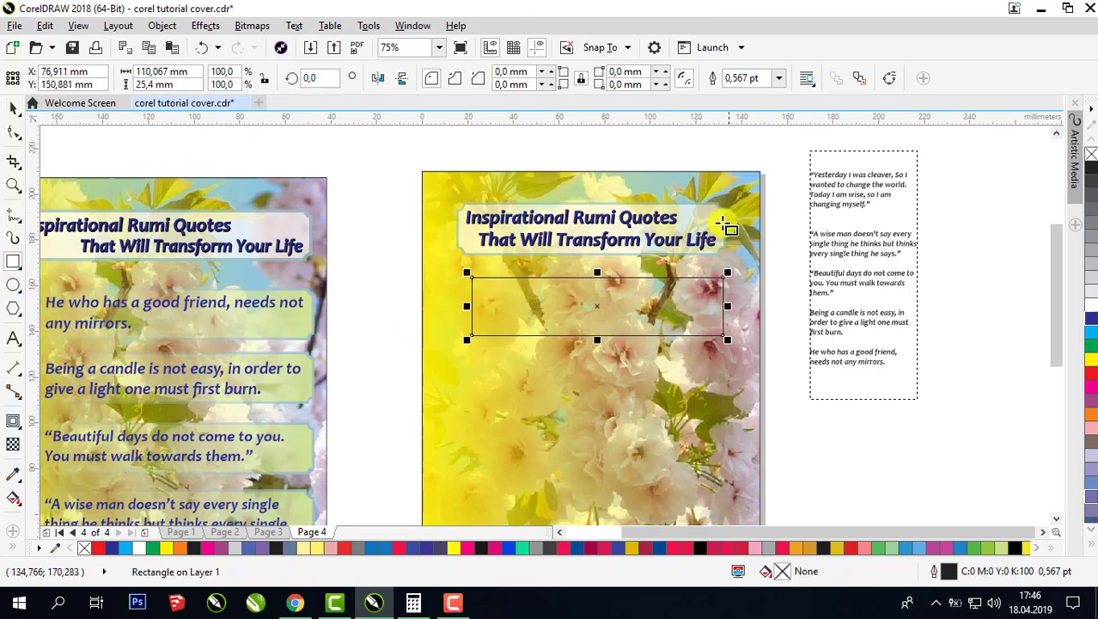
Step: Place a vertical guideline along the title box's right edge at about 132.6 mm and check the snapping options
drag(652, 313, 728, 283)
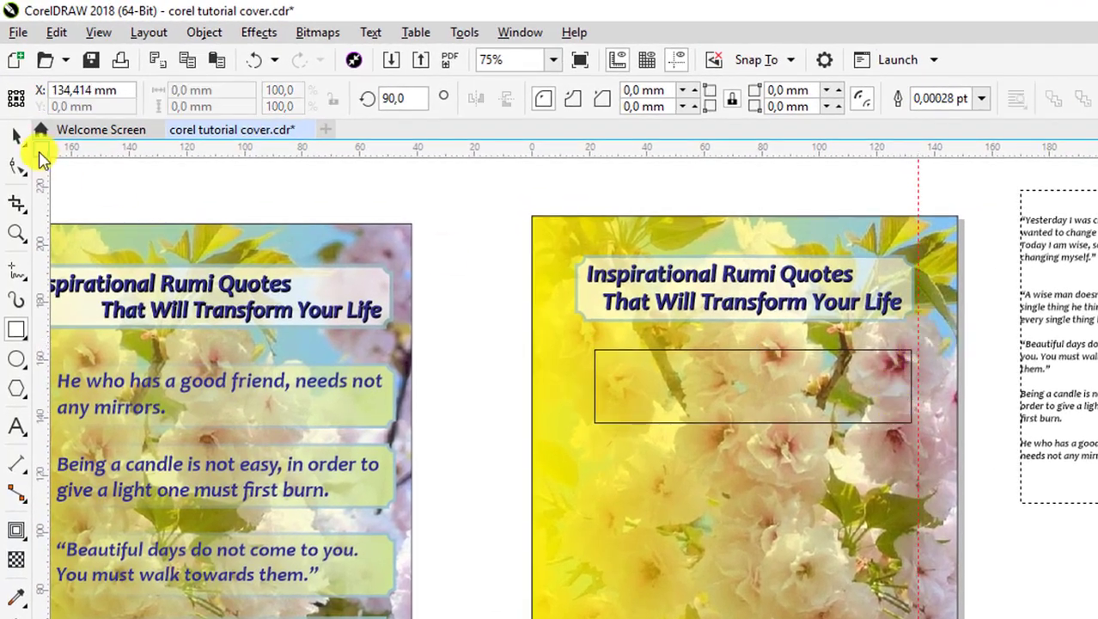
click(17, 137)
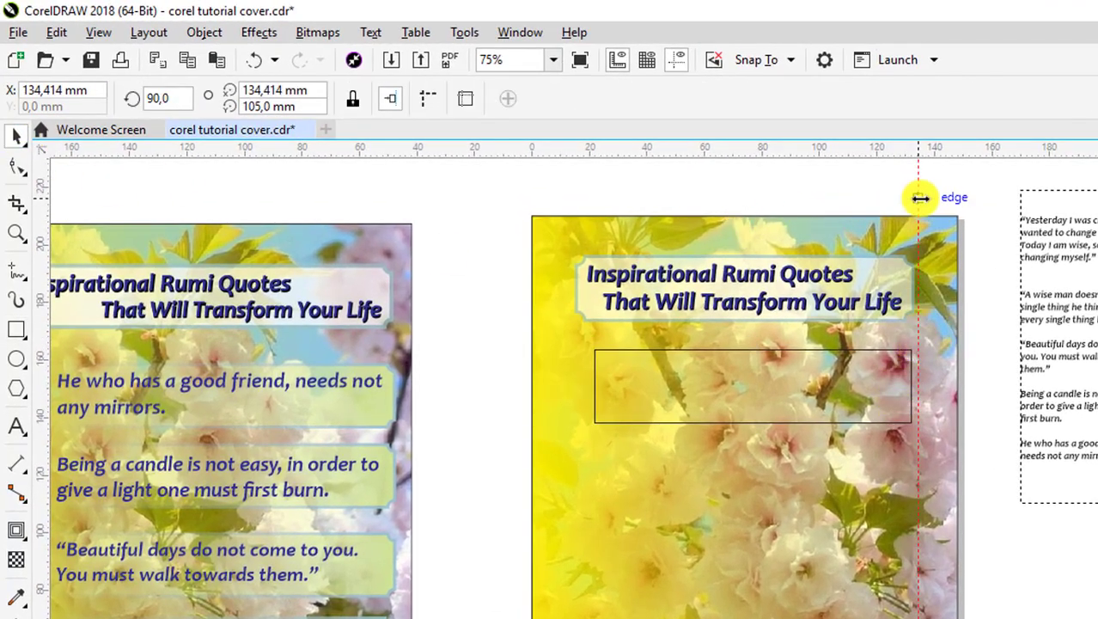
drag(904, 301, 913, 308)
click(760, 60)
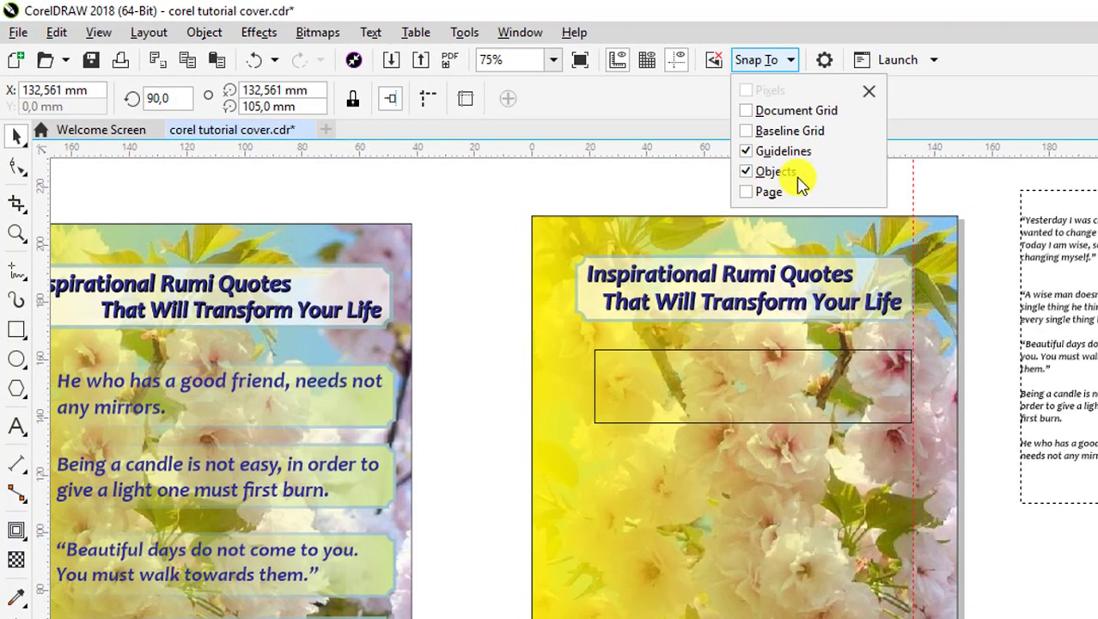
click(897, 411)
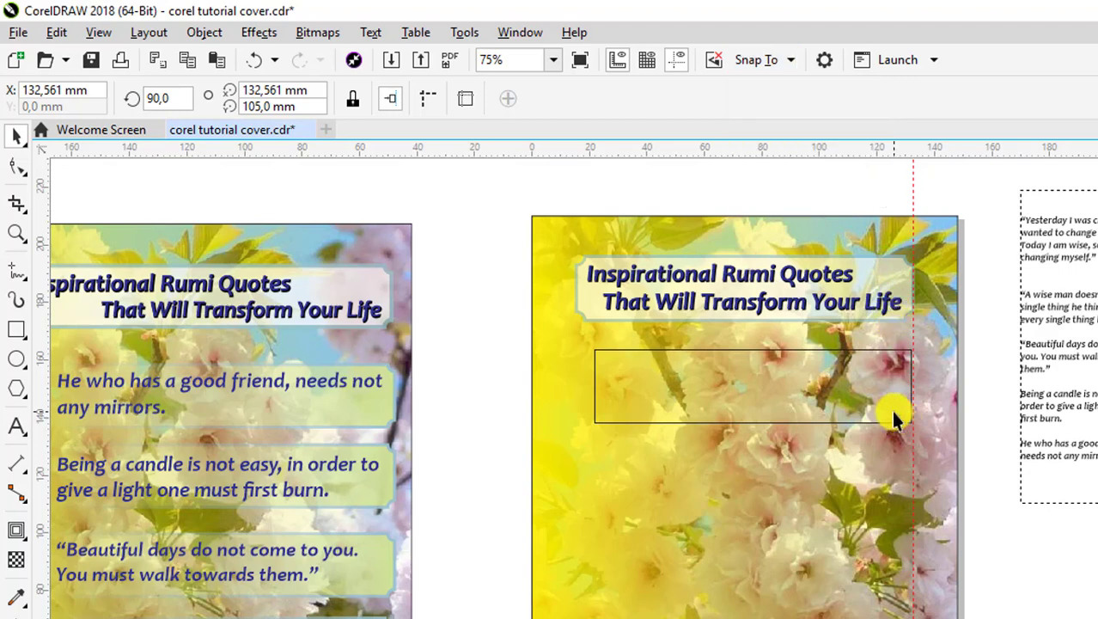
Step: Snap the quote rectangle's right edge to the guideline and resize the rectangle to about 106 × 22 mm
click(914, 392)
drag(921, 392, 914, 414)
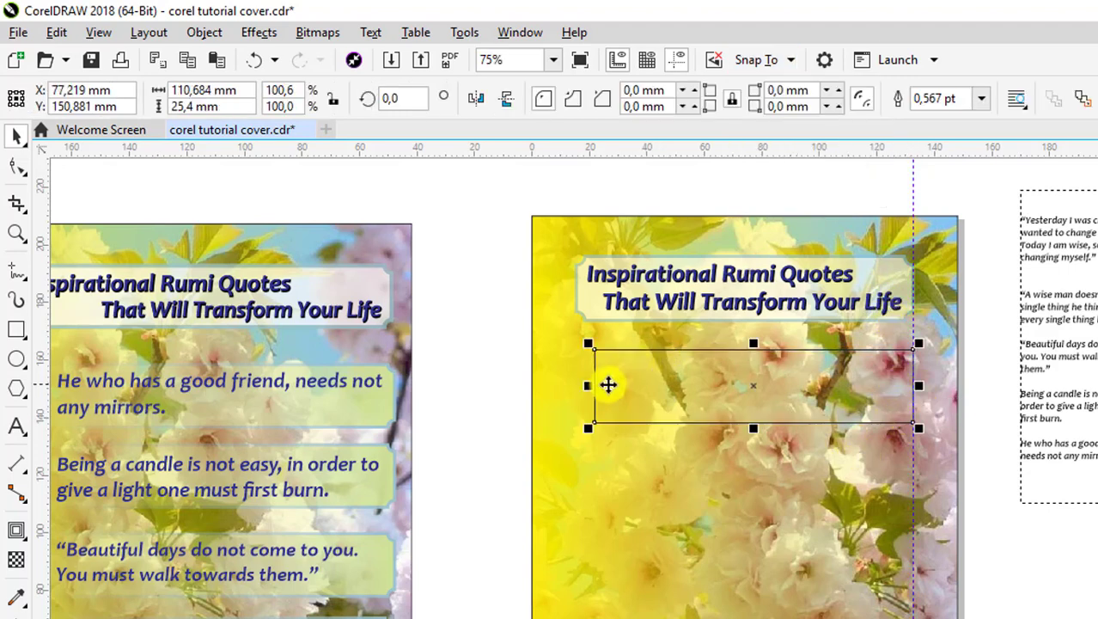
drag(589, 385, 605, 384)
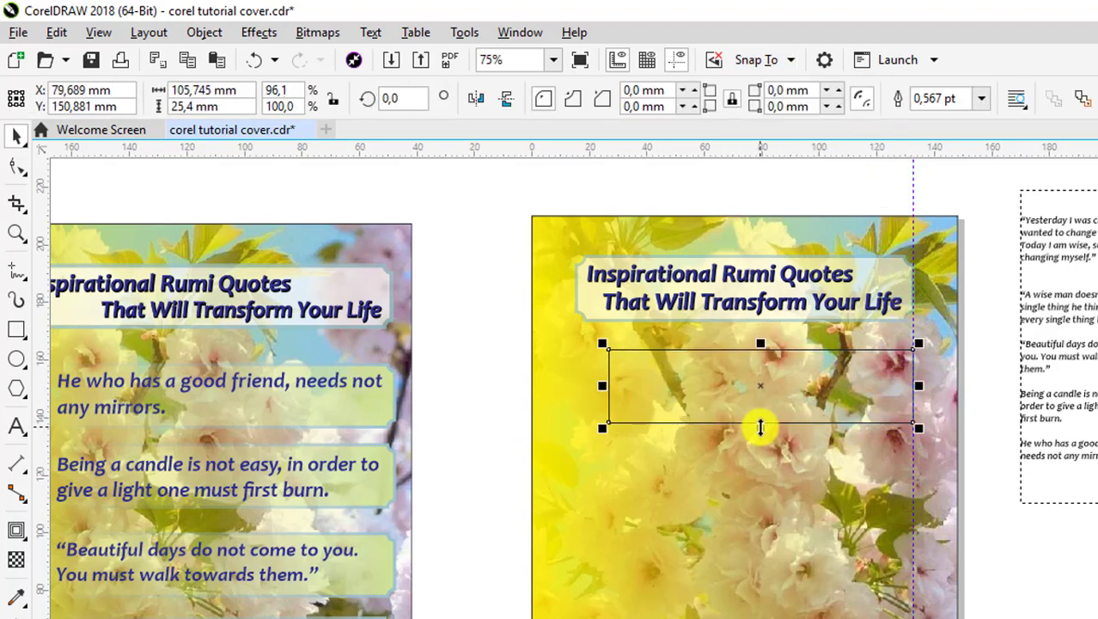
drag(760, 422, 744, 418)
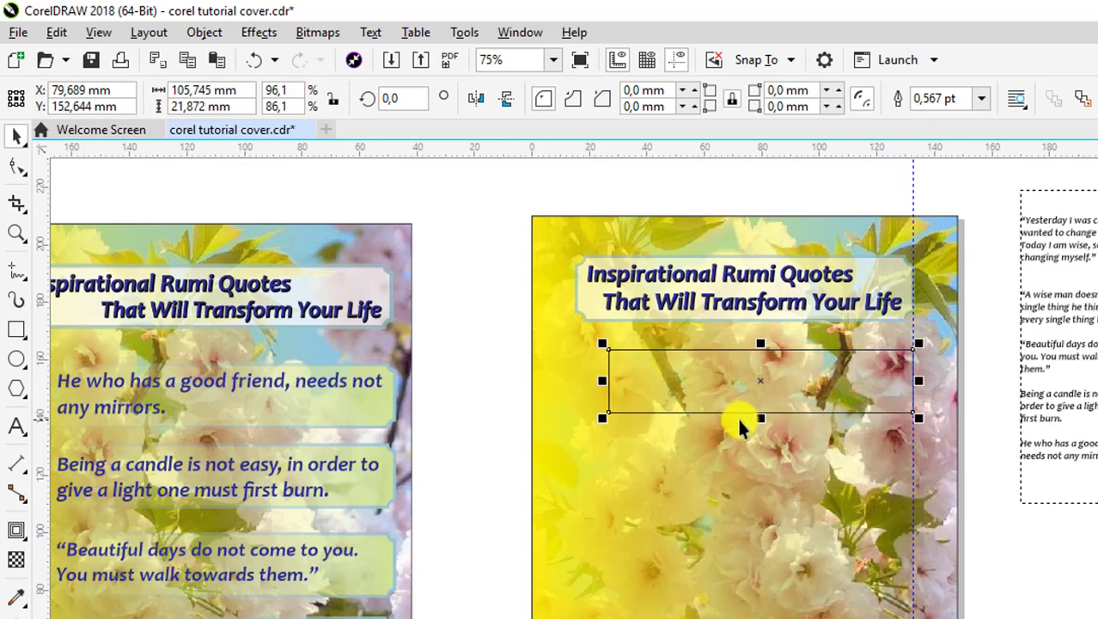
Step: Fill the quote rectangle with the olive green sampled from a leaf near the photo's upper-right corner
click(15, 595)
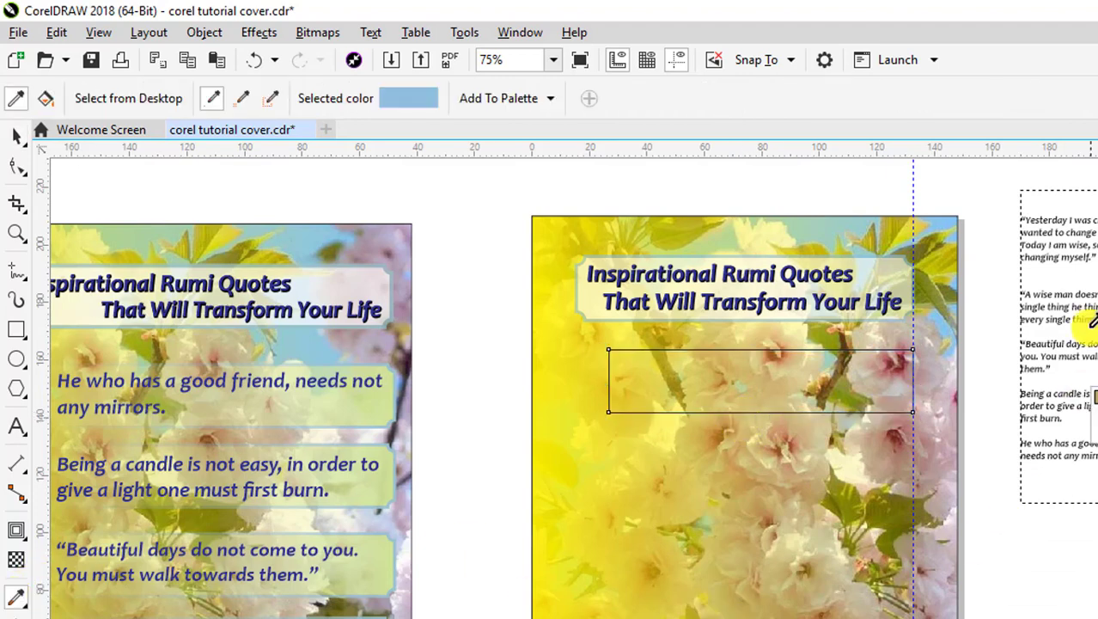
click(952, 260)
click(868, 383)
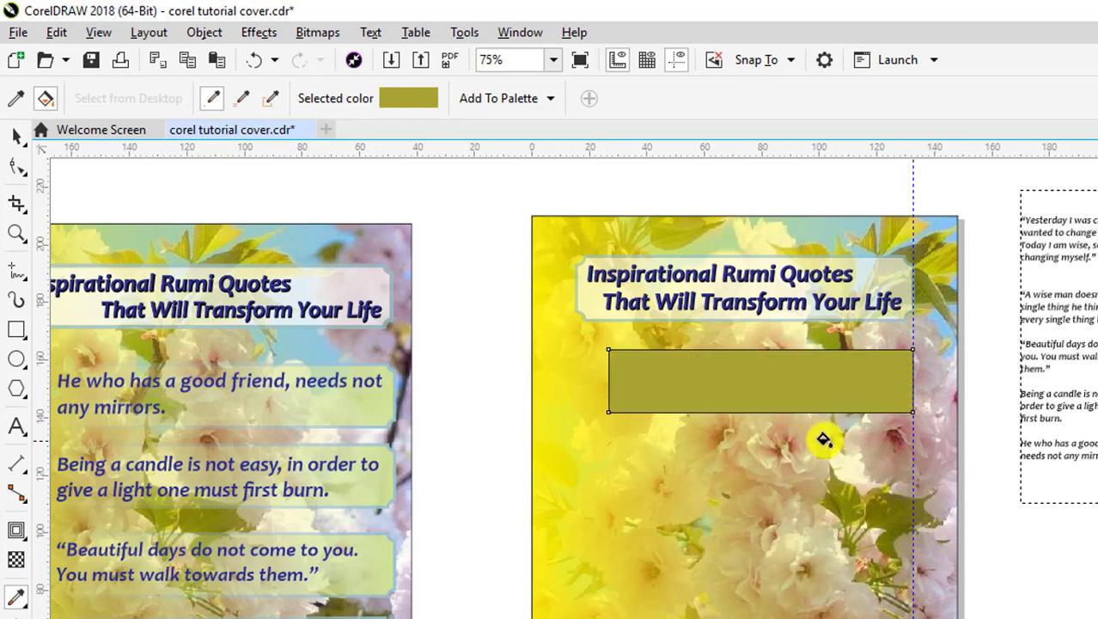
Step: Give the quote rectangle scalloped corners with a 2.5 mm radius on all four corners
click(17, 137)
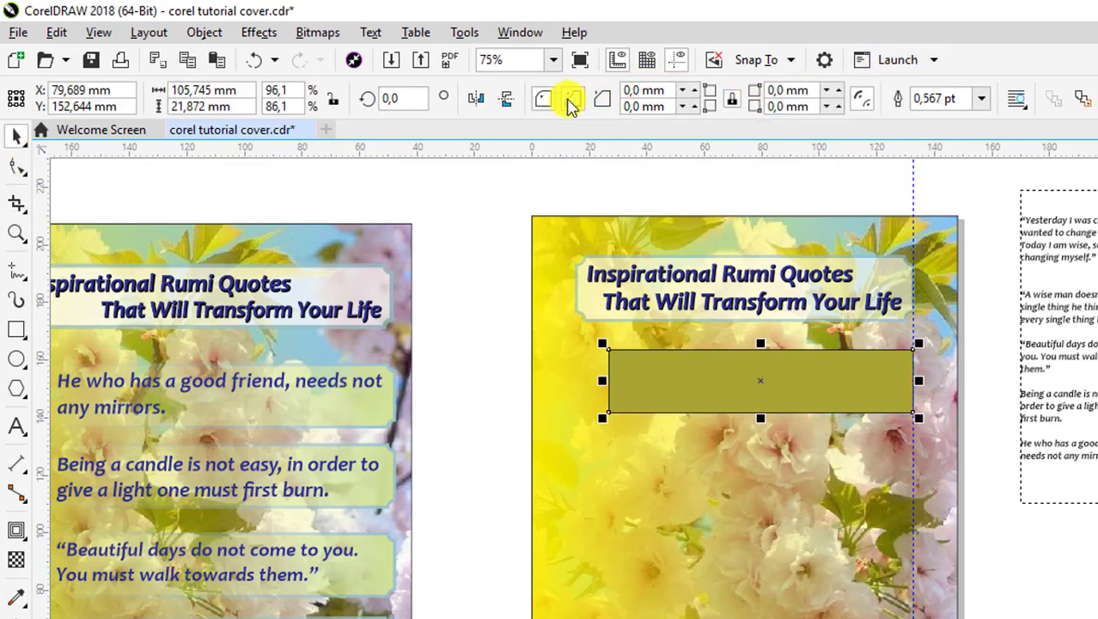
double_click(812, 94)
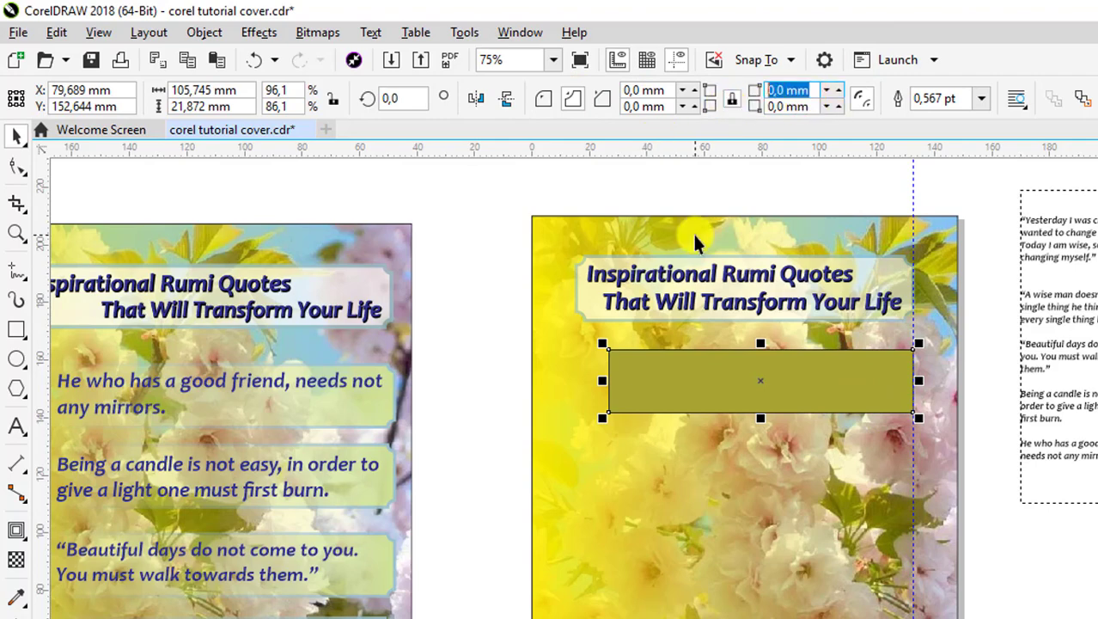
text(3)
key(Return)
double_click(792, 90)
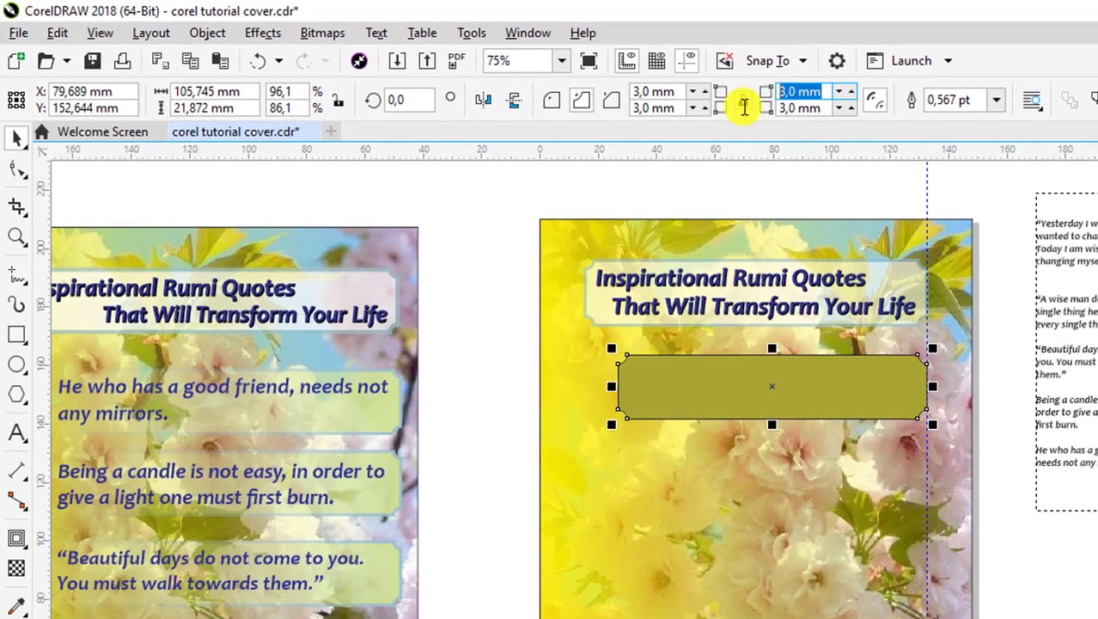
text(2,5)
key(Return)
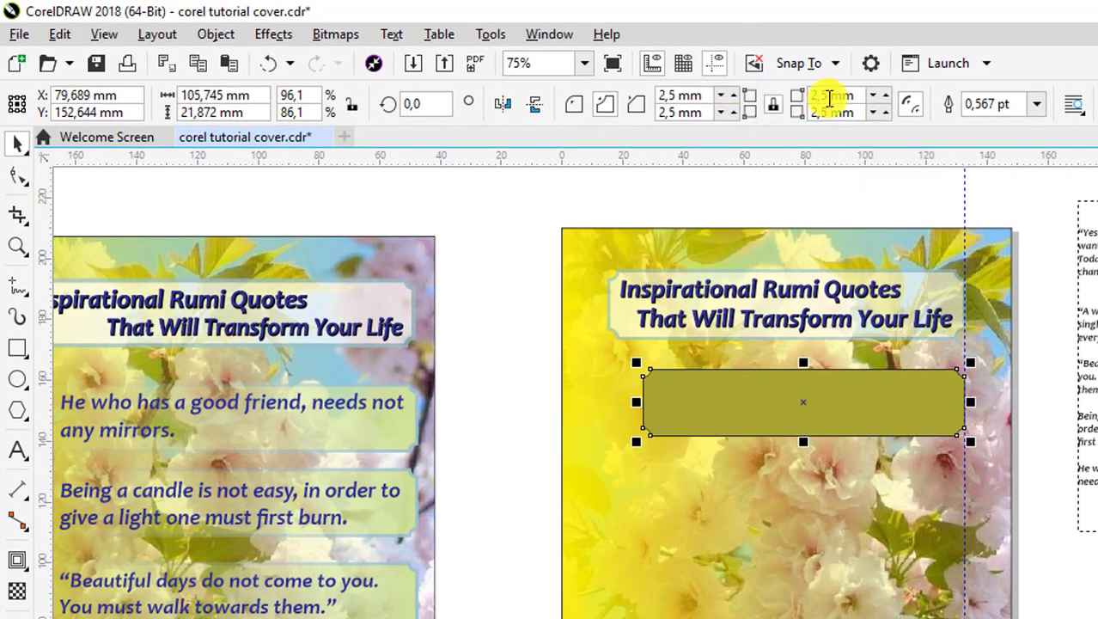
Step: Set the quote rectangle's outline width to 3 pt
click(1035, 104)
click(975, 239)
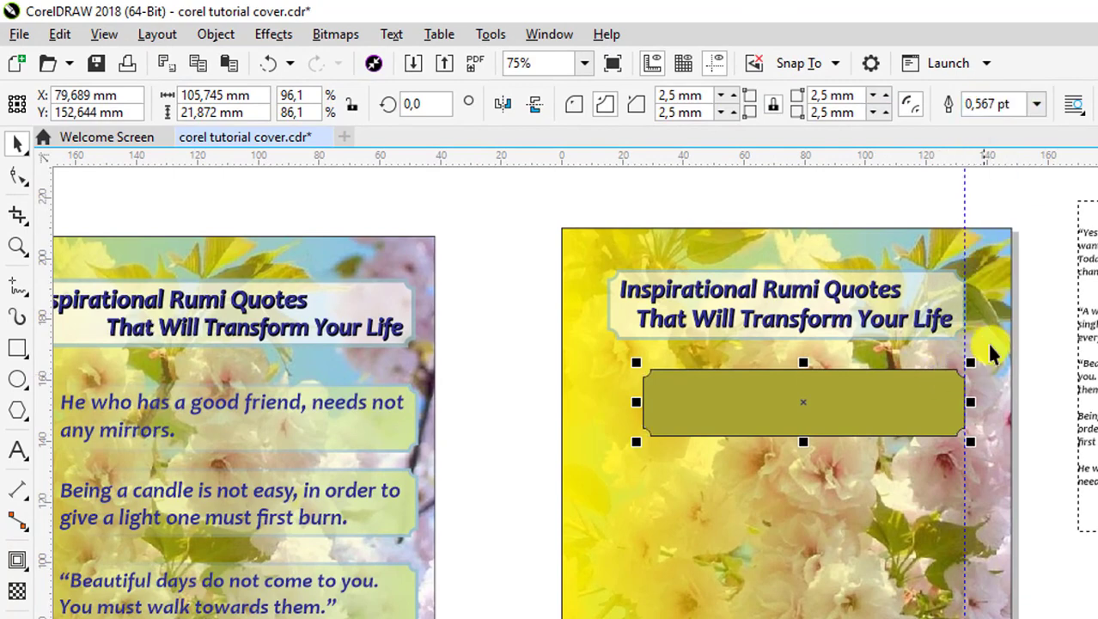
click(1038, 106)
click(1001, 239)
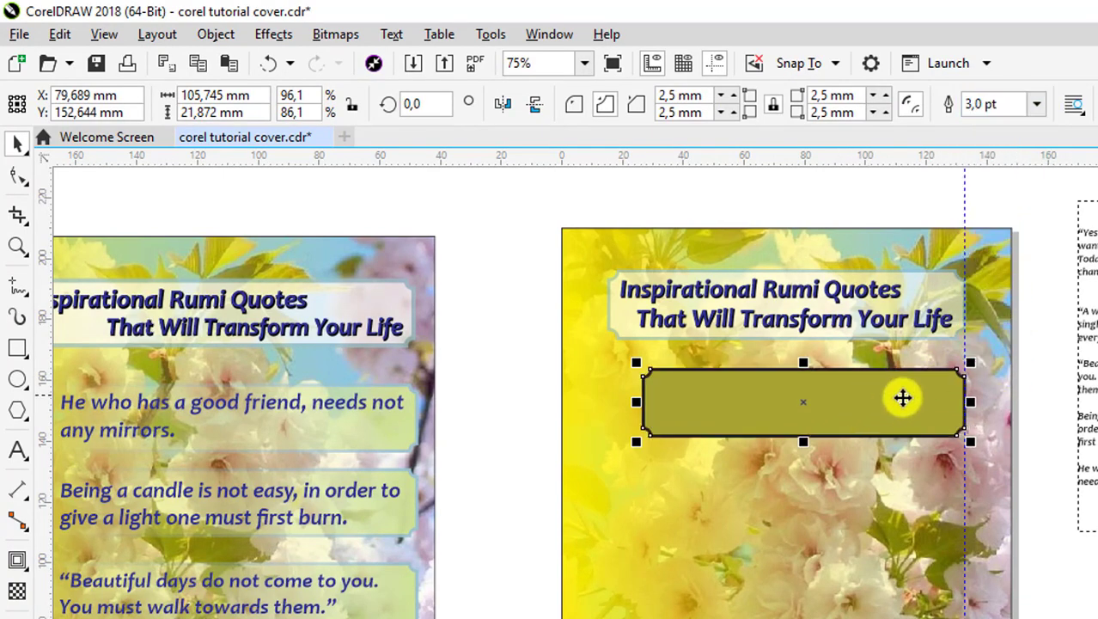
click(1036, 477)
scroll(697, 310, up, 1)
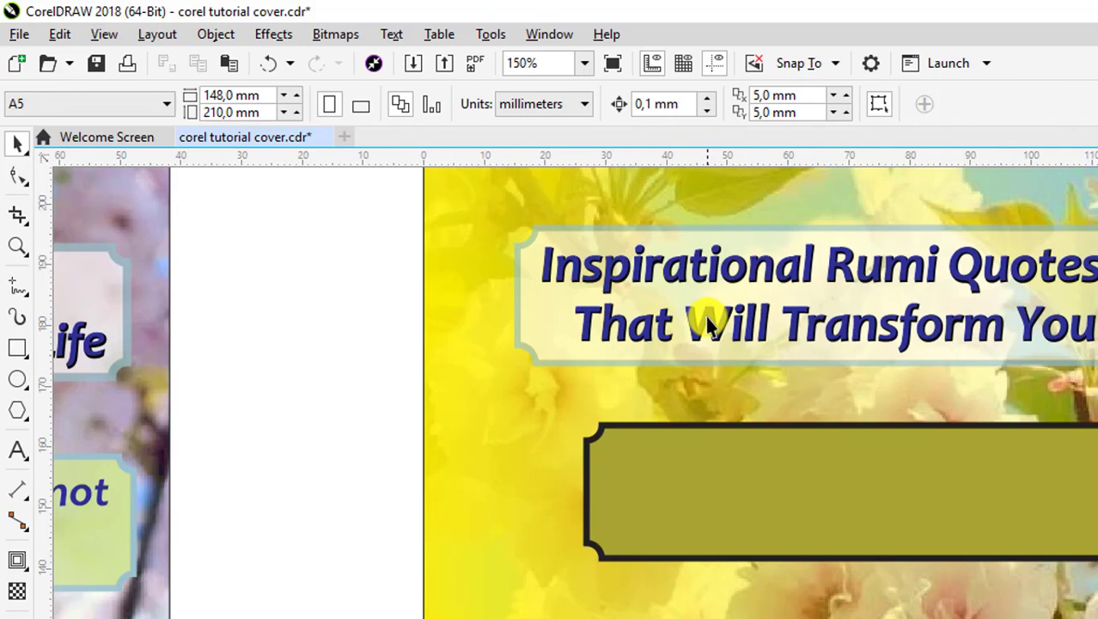
click(1025, 496)
click(1043, 532)
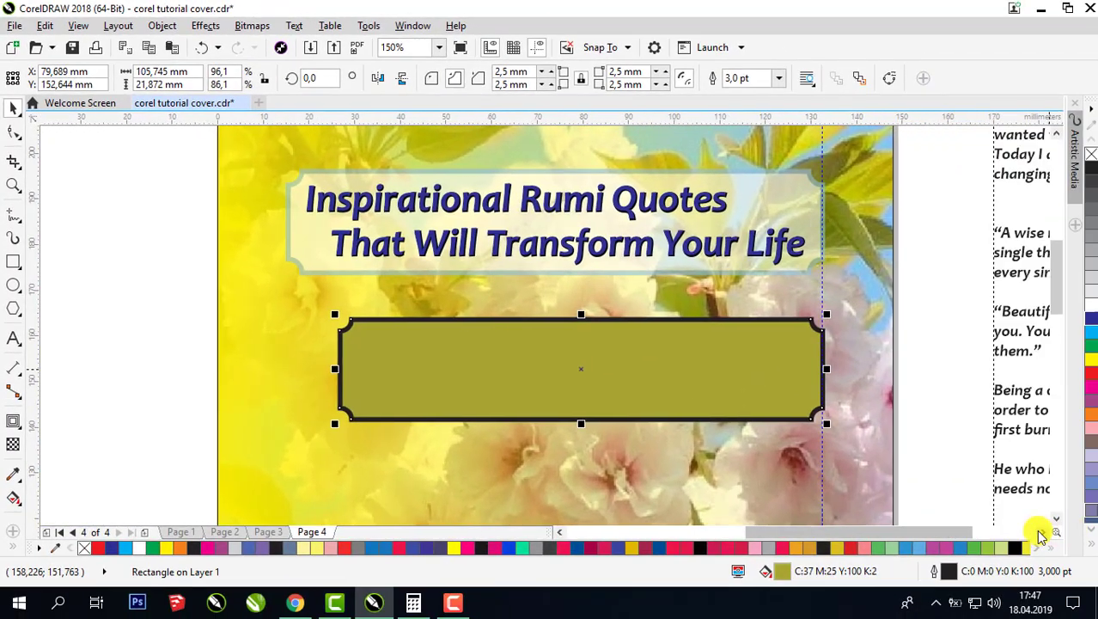
Step: Apply a linear transparency to the quote rectangle so it fades from its right edge toward its left edge
click(14, 445)
drag(339, 365, 487, 366)
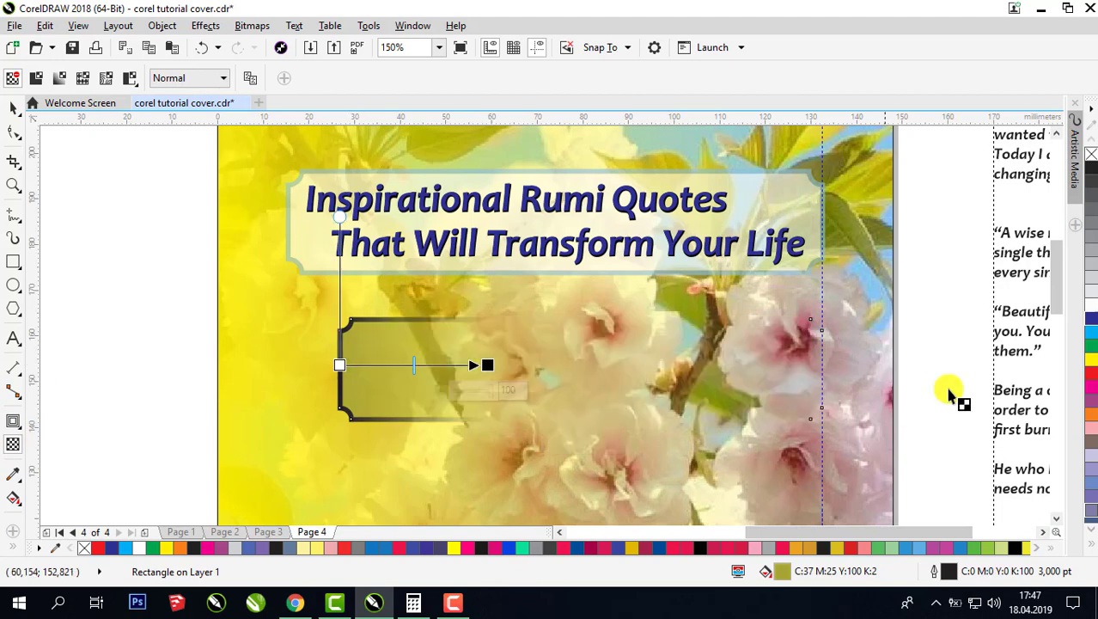
click(204, 49)
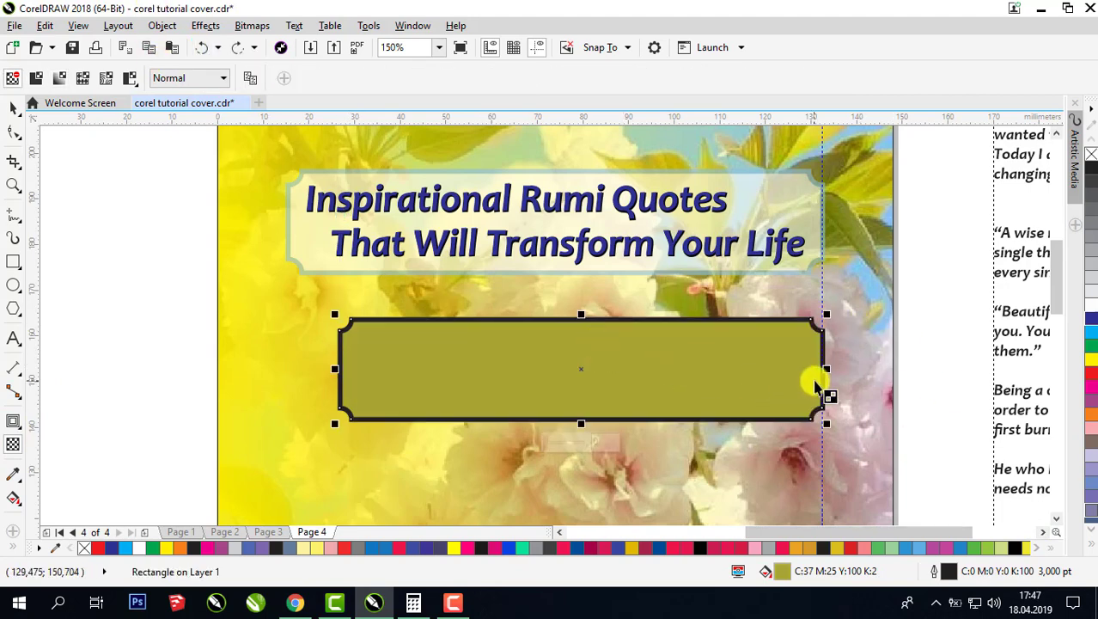
drag(816, 377, 350, 375)
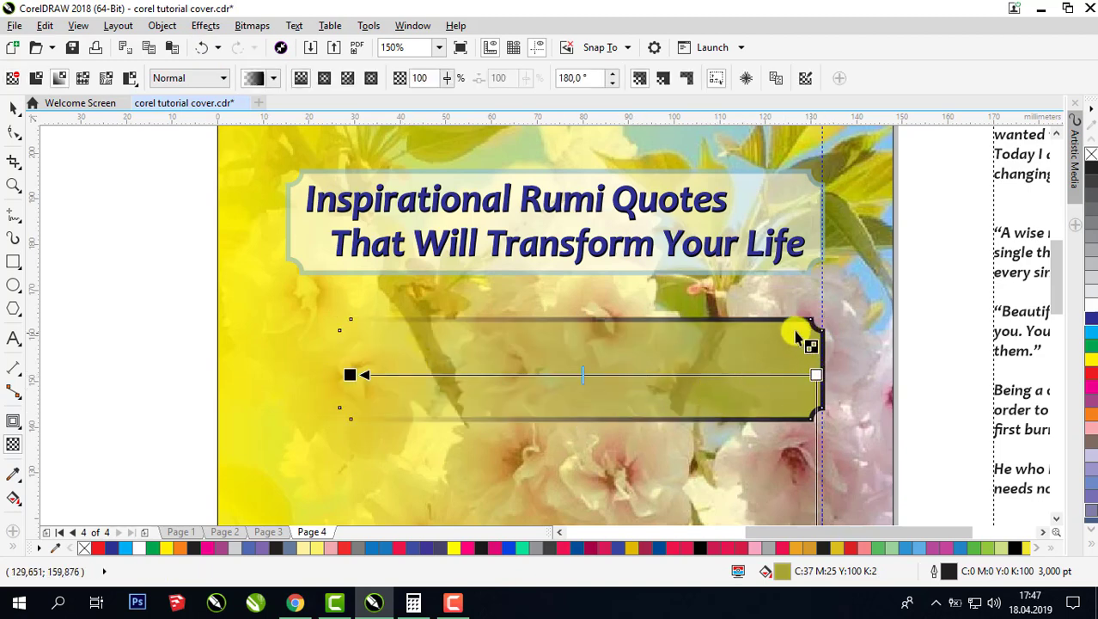
click(15, 108)
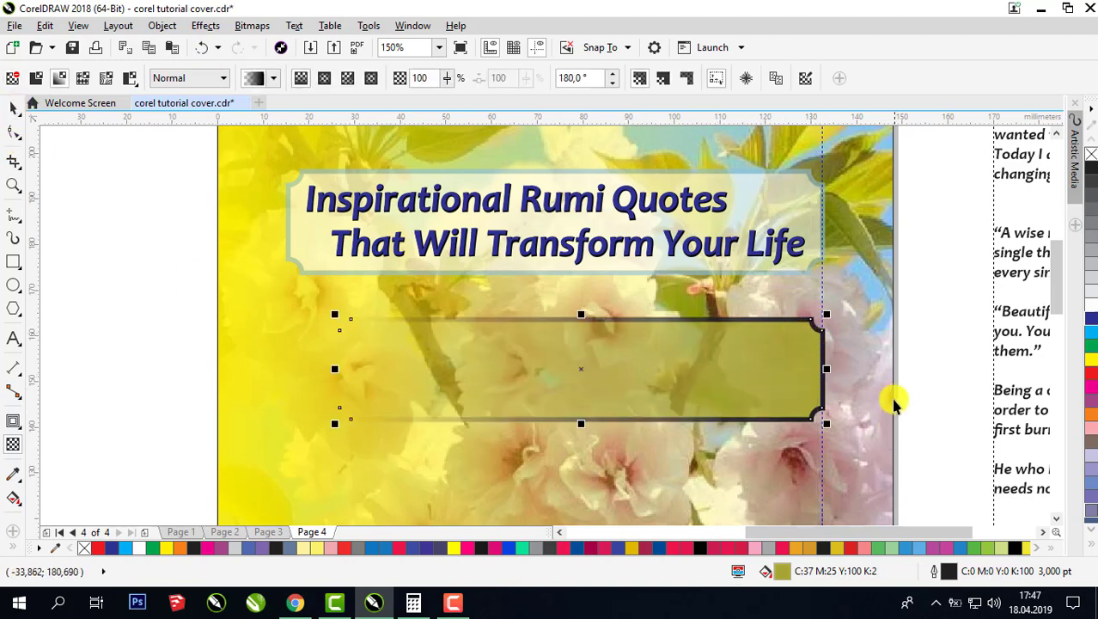
Step: Recolor the quote rectangle's outline with the light blue sampled from the sky beside its upper-right corner
click(12, 473)
click(872, 289)
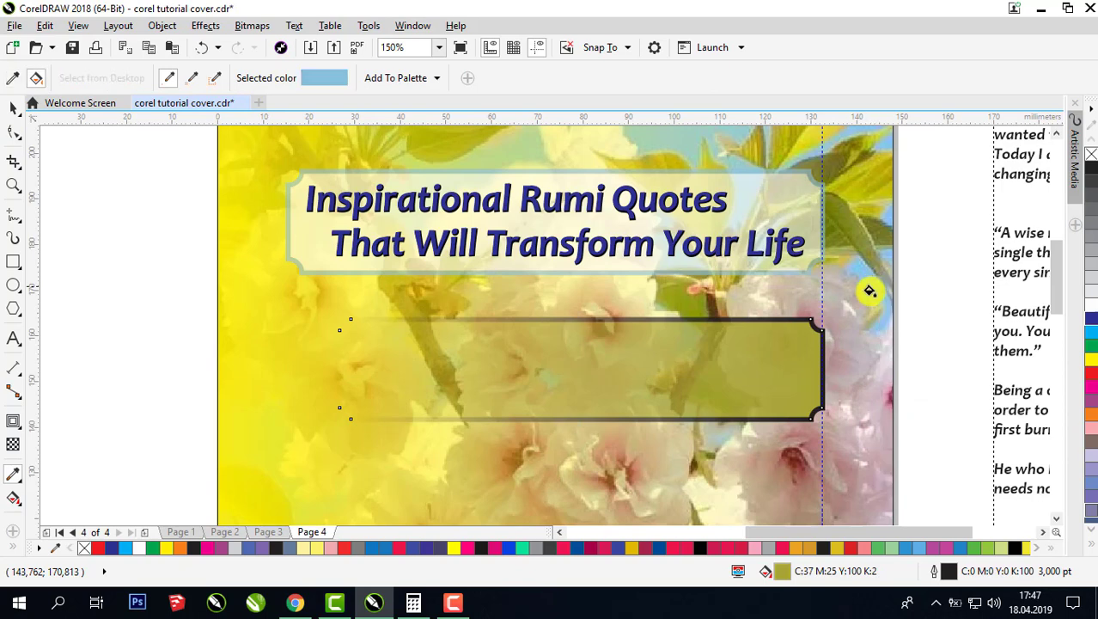
click(821, 328)
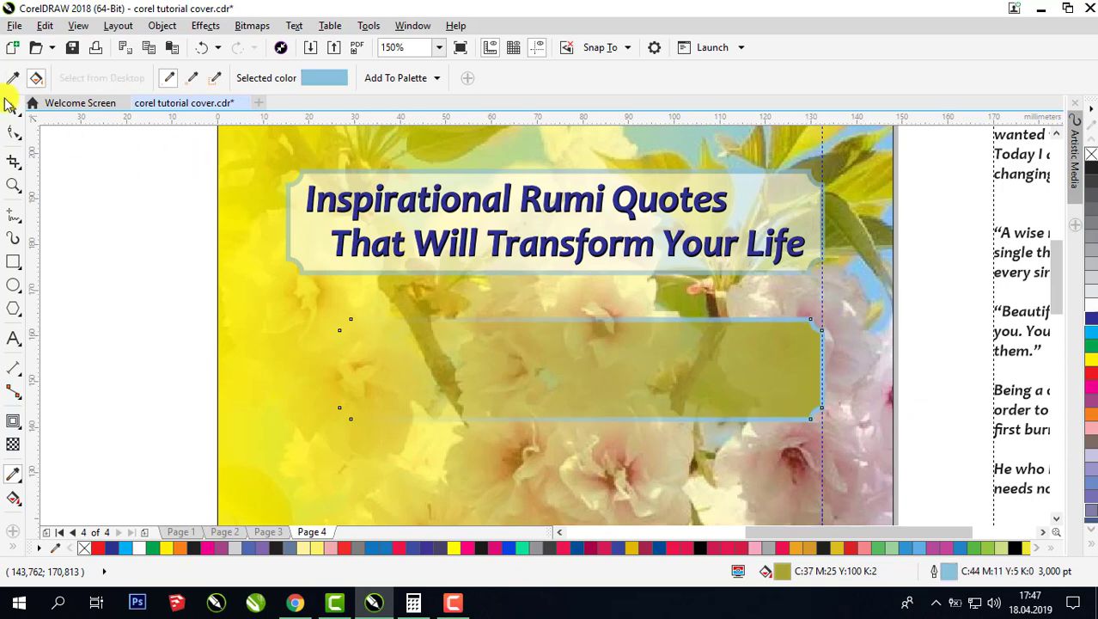
key(space)
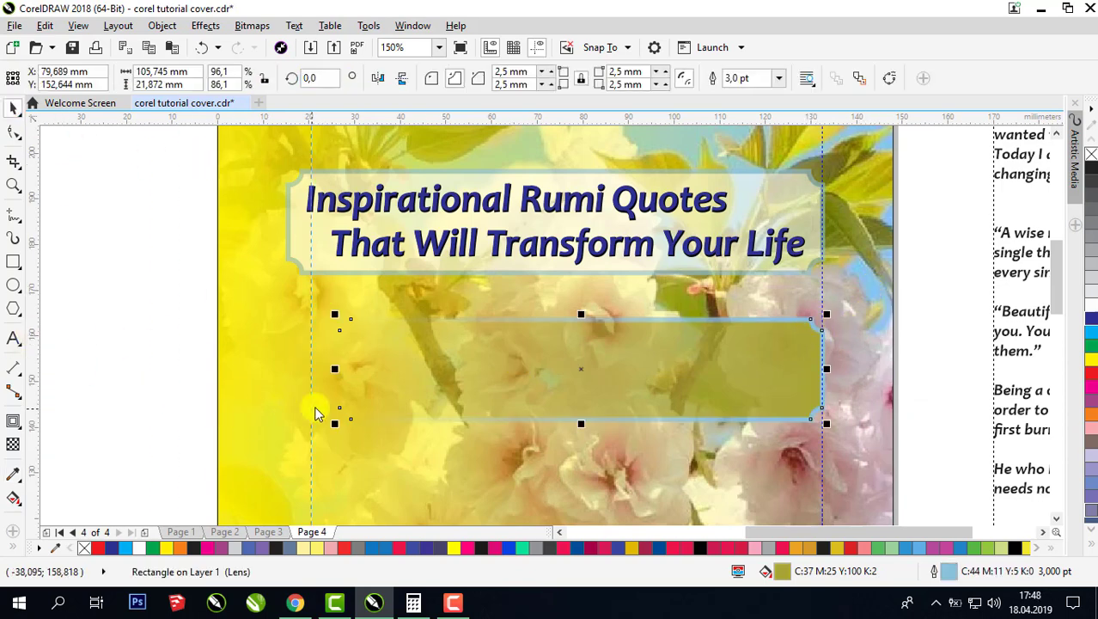
Step: Place a vertical guideline on the quote rectangle's left edge, about 26.8 mm across the page
mouse_move(340, 398)
mouse_down()
mouse_move(346, 353)
mouse_move(340, 361)
mouse_up()
drag(1058, 296, 1057, 311)
scroll(960, 347, down, 2)
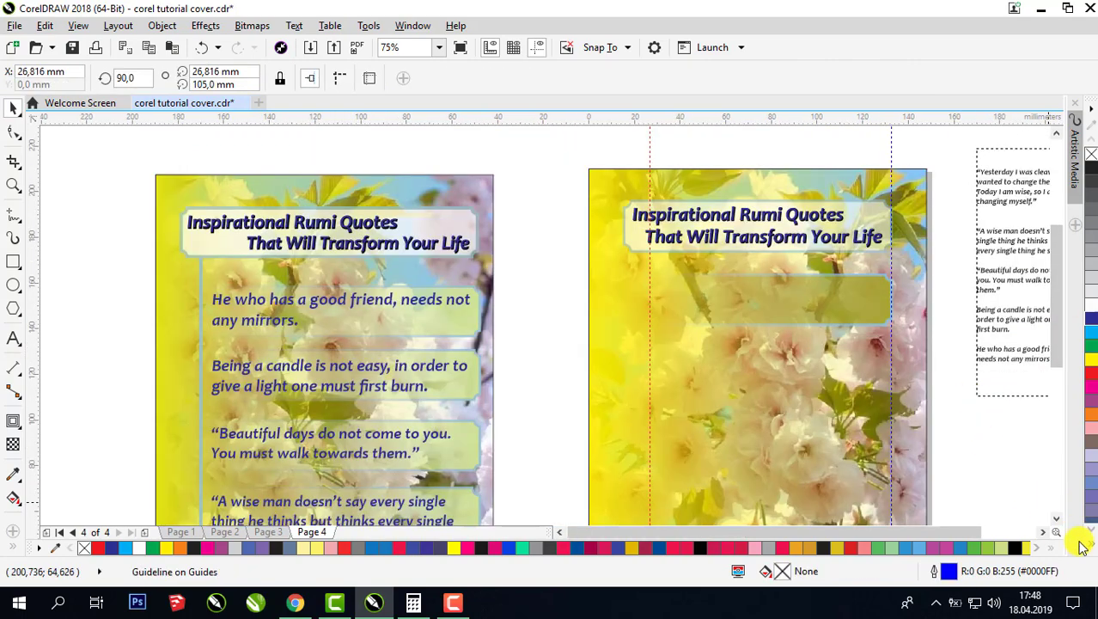
Step: Move the left vertical guideline to about 22 mm and resize the quote rectangle to about 110 × 20 mm, with its left edge on the guideline
click(1029, 532)
click(519, 316)
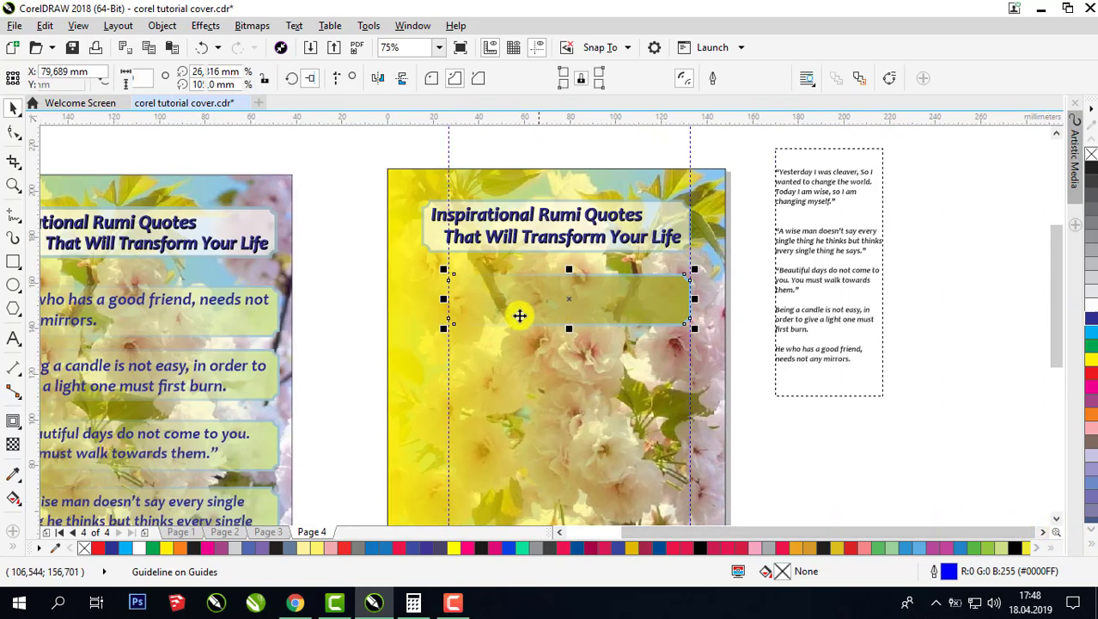
click(446, 168)
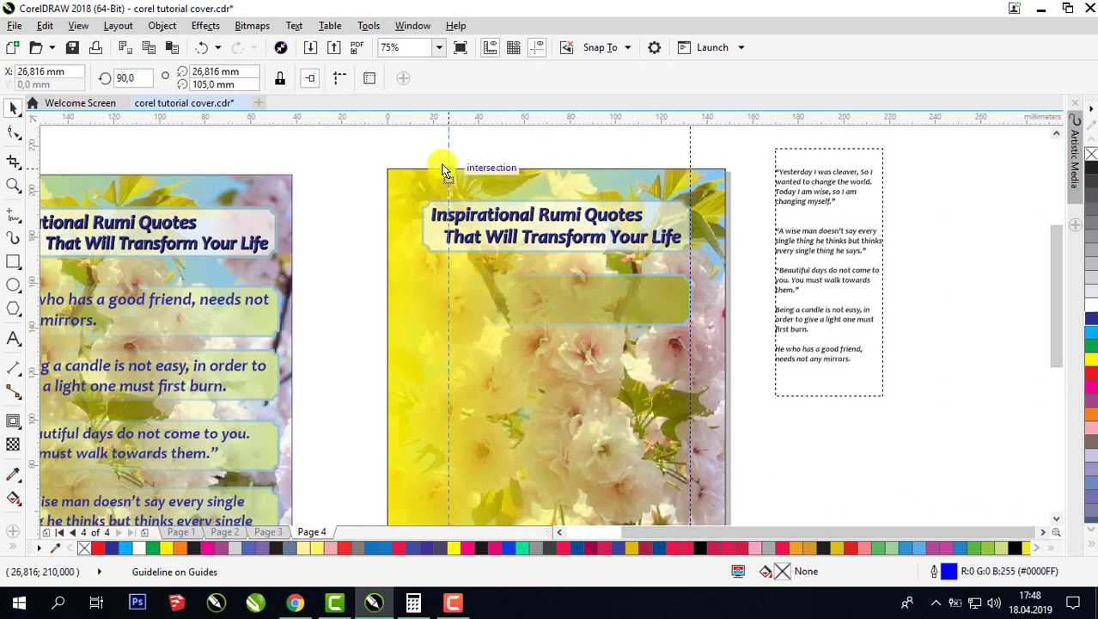
click(456, 307)
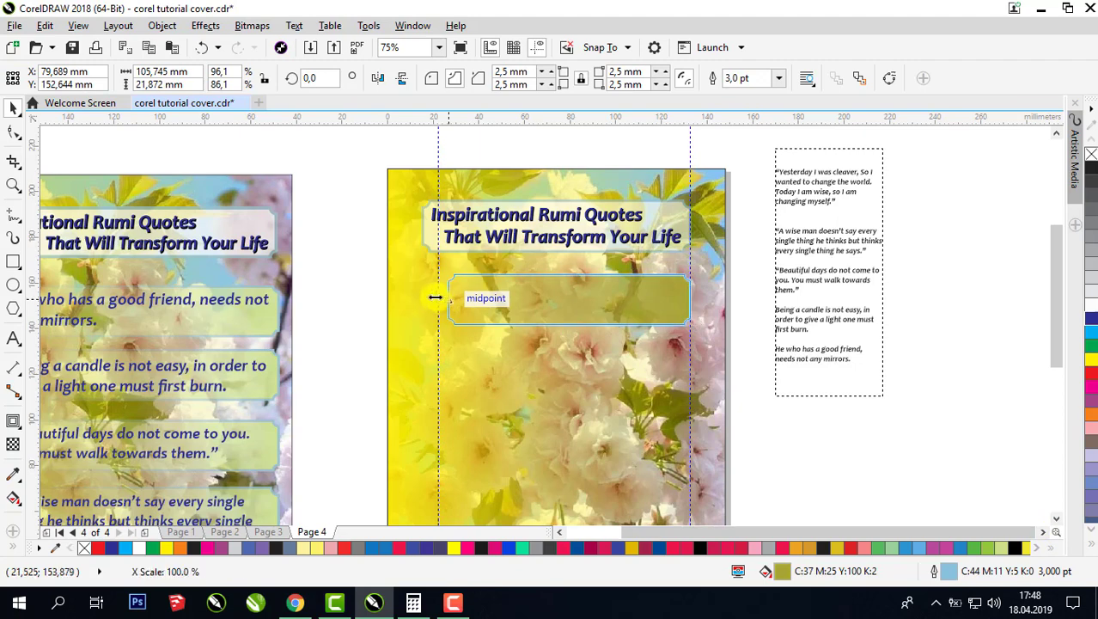
drag(563, 333, 554, 325)
click(602, 299)
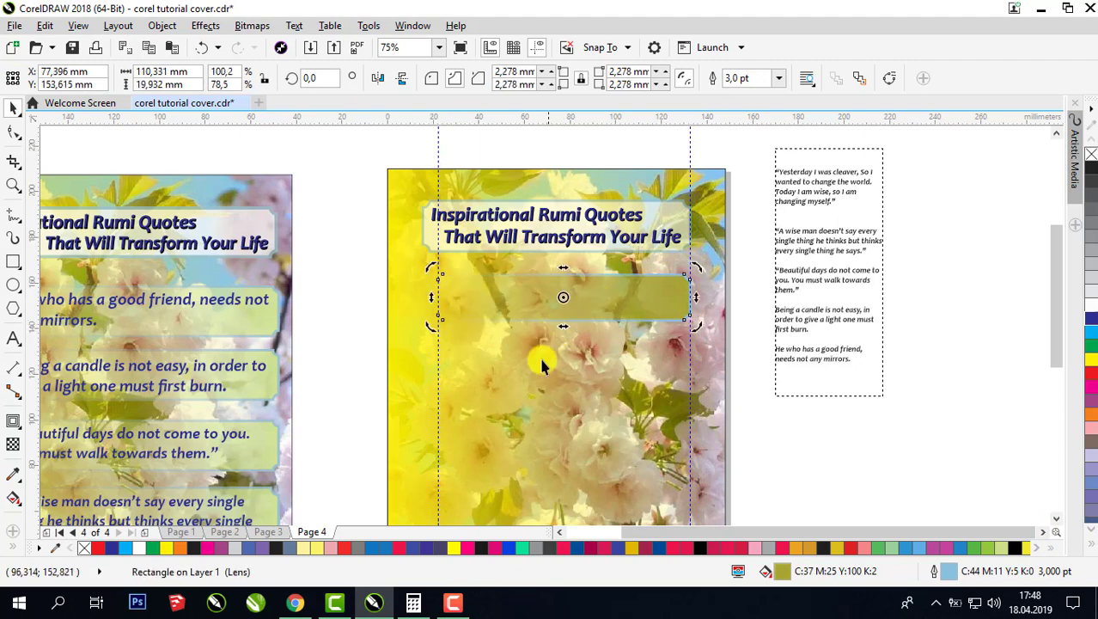
Step: Convert the paragraph text block of quotes beside the page to artistic text
click(948, 345)
click(819, 199)
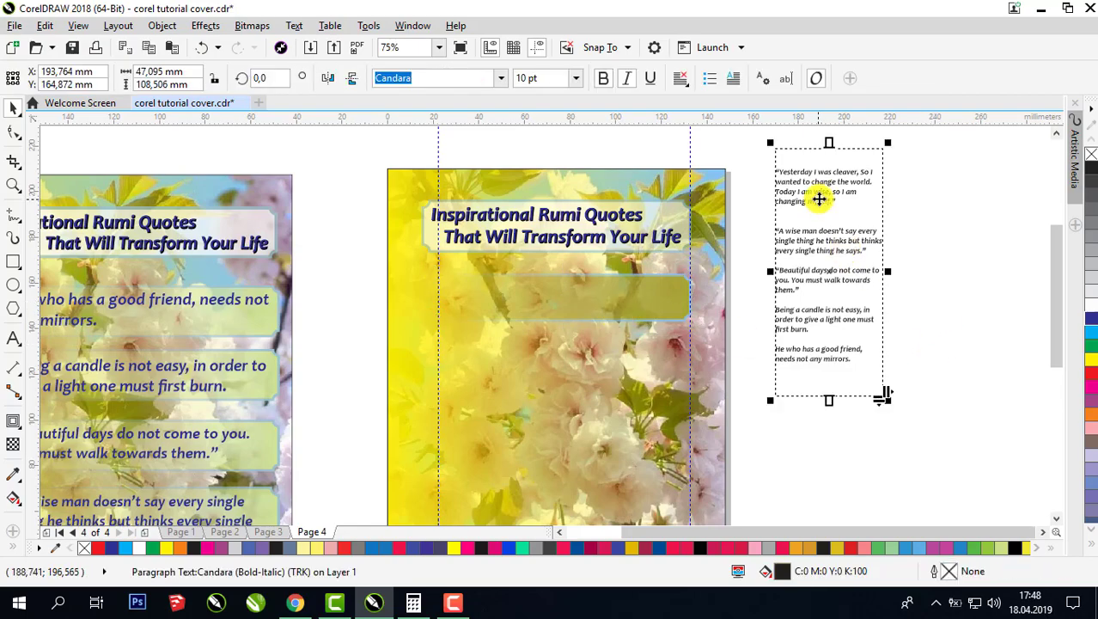
right_click(838, 361)
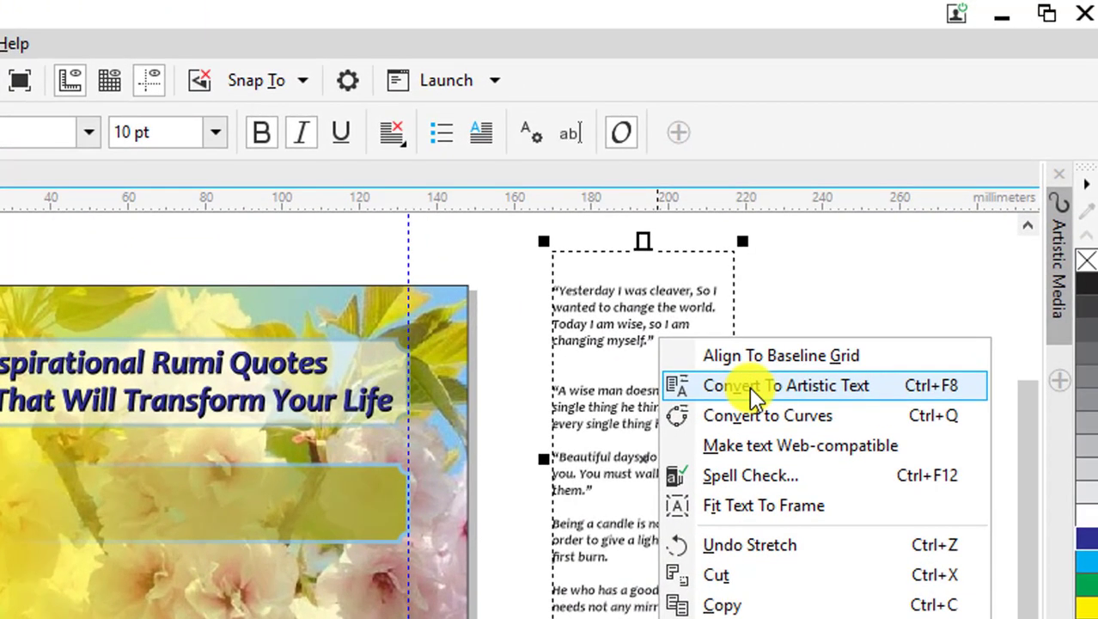
click(751, 397)
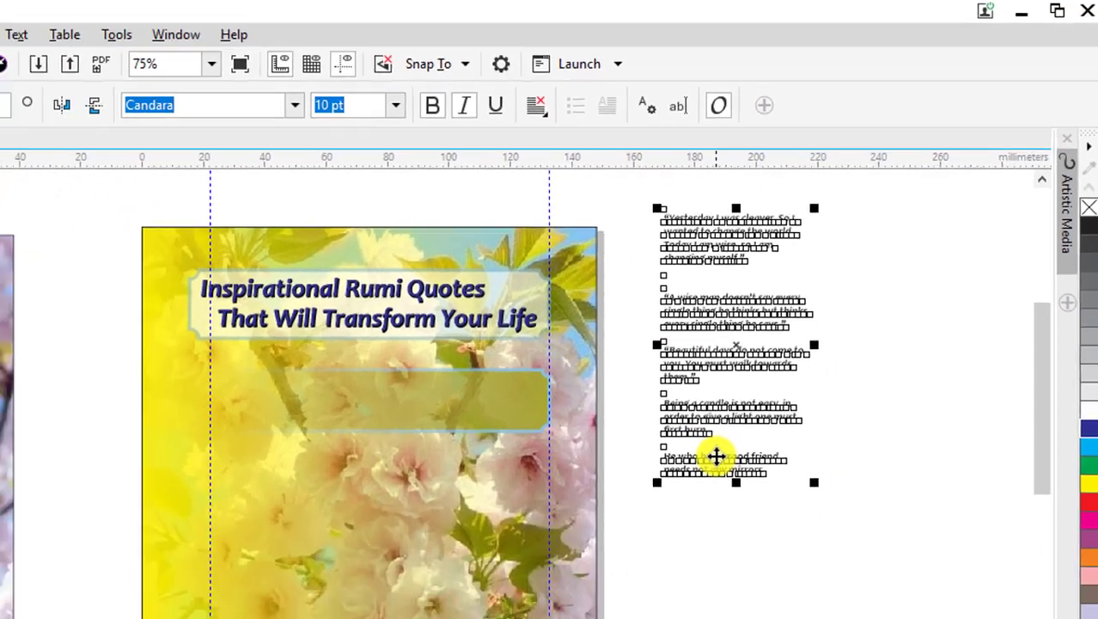
drag(670, 460, 766, 474)
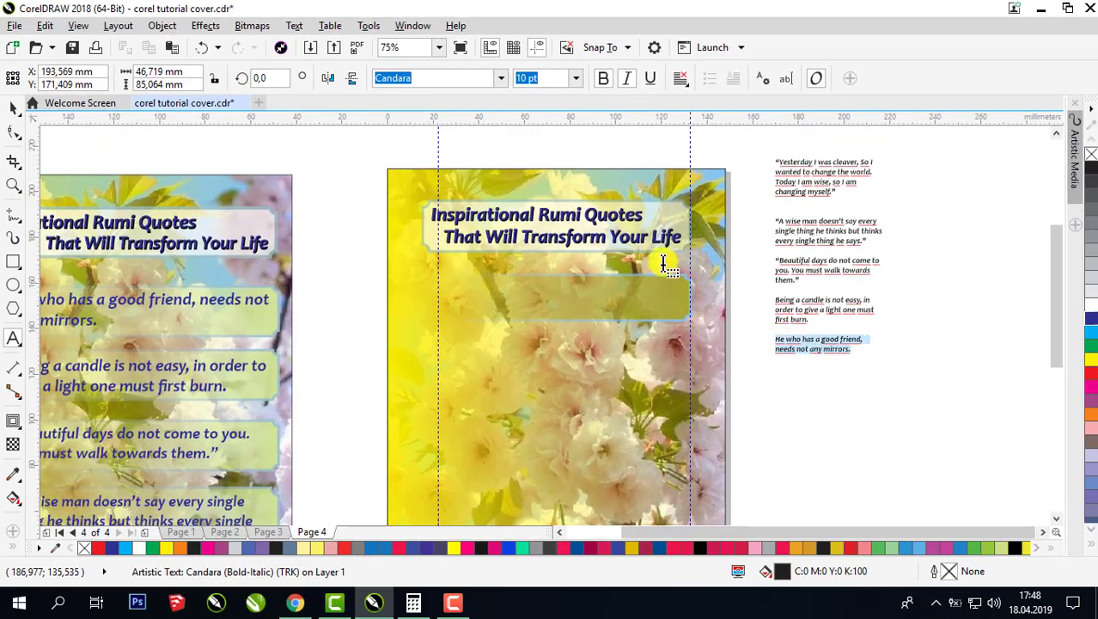
click(13, 106)
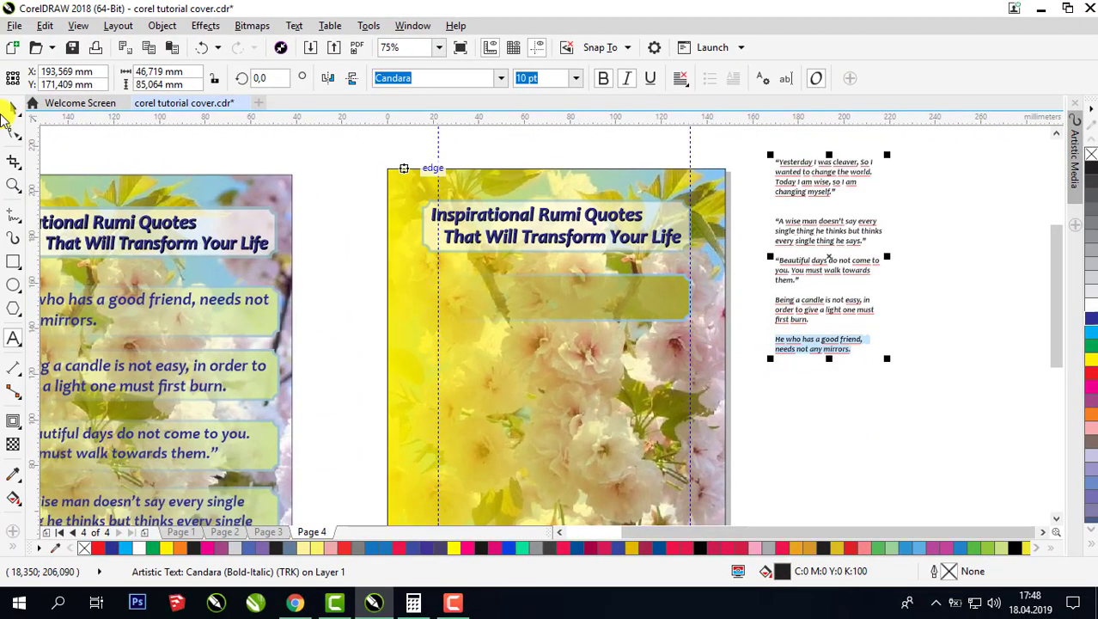
click(757, 461)
Step: Duplicate the quote rectangle straight down the page four times to form a column of five boxes
click(644, 302)
drag(645, 302, 649, 471)
right_click(646, 423)
right_click(649, 472)
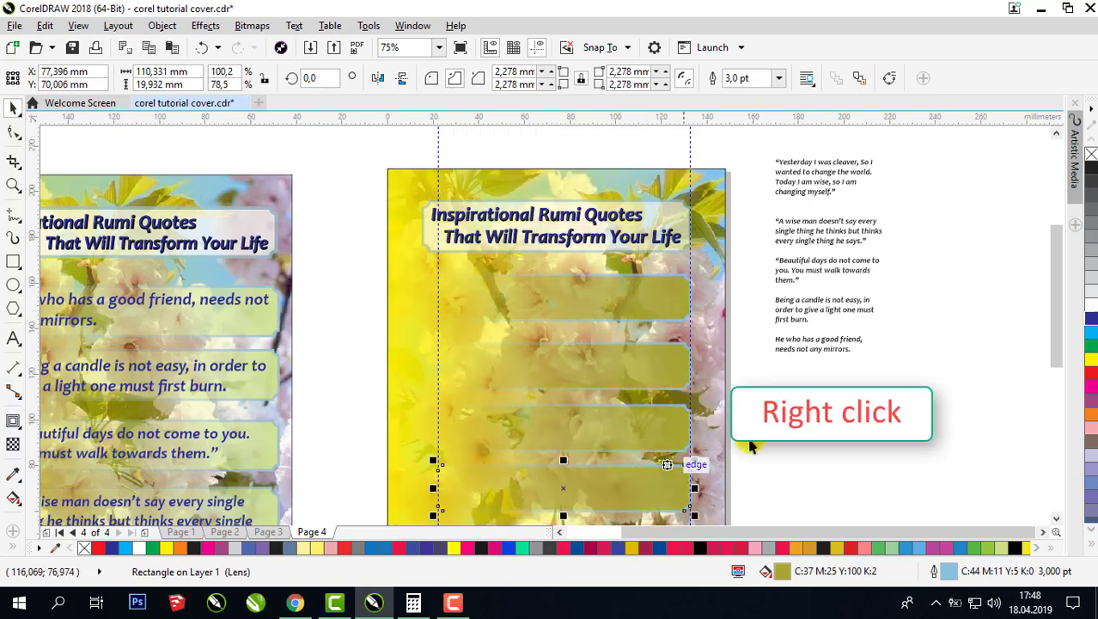
drag(1057, 269, 1050, 333)
drag(651, 312, 650, 389)
Step: Move the quotes text block slightly closer to the page's right edge, beside the column of boxes
scroll(1062, 137, up, 3)
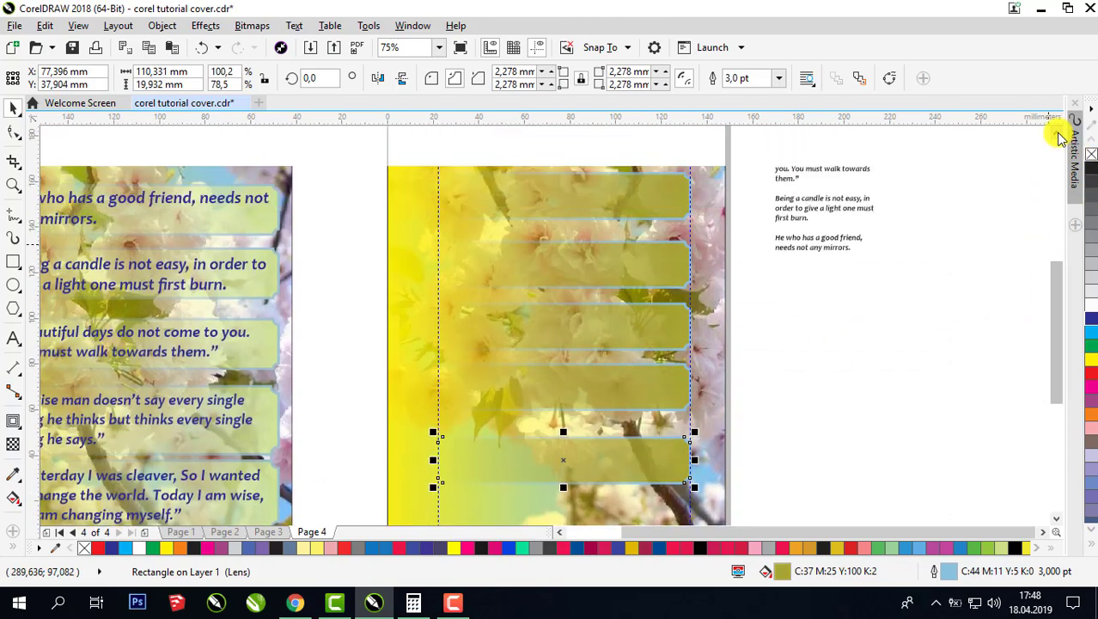
drag(791, 210, 788, 306)
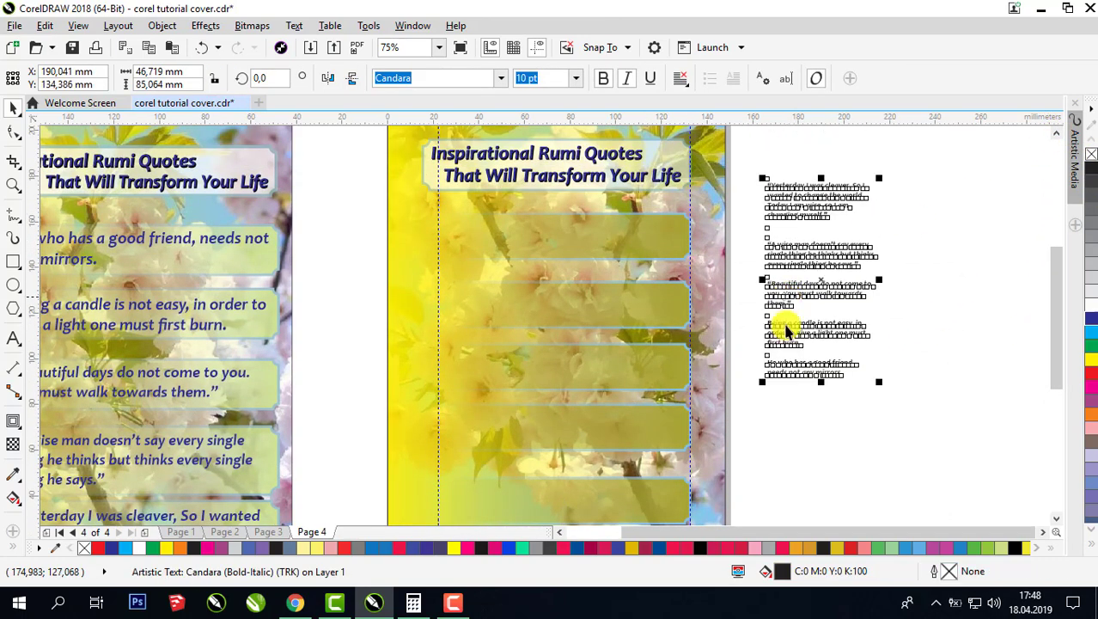
Step: Try to break the quotes text block apart into separate text objects
key(ctrl+k)
click(948, 232)
click(815, 187)
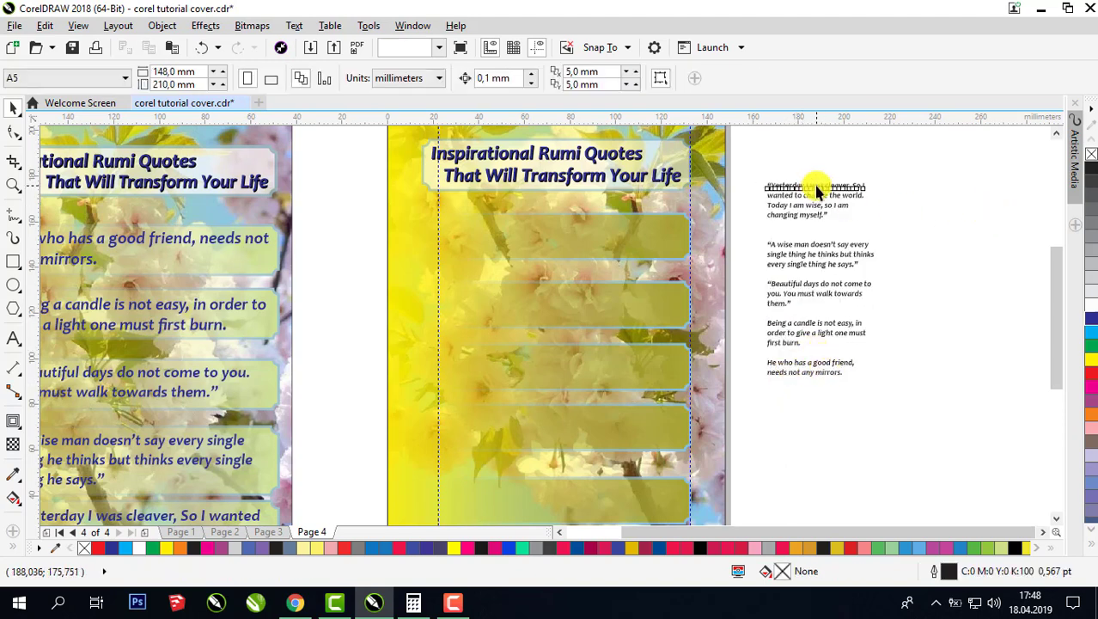
key(ctrl+z)
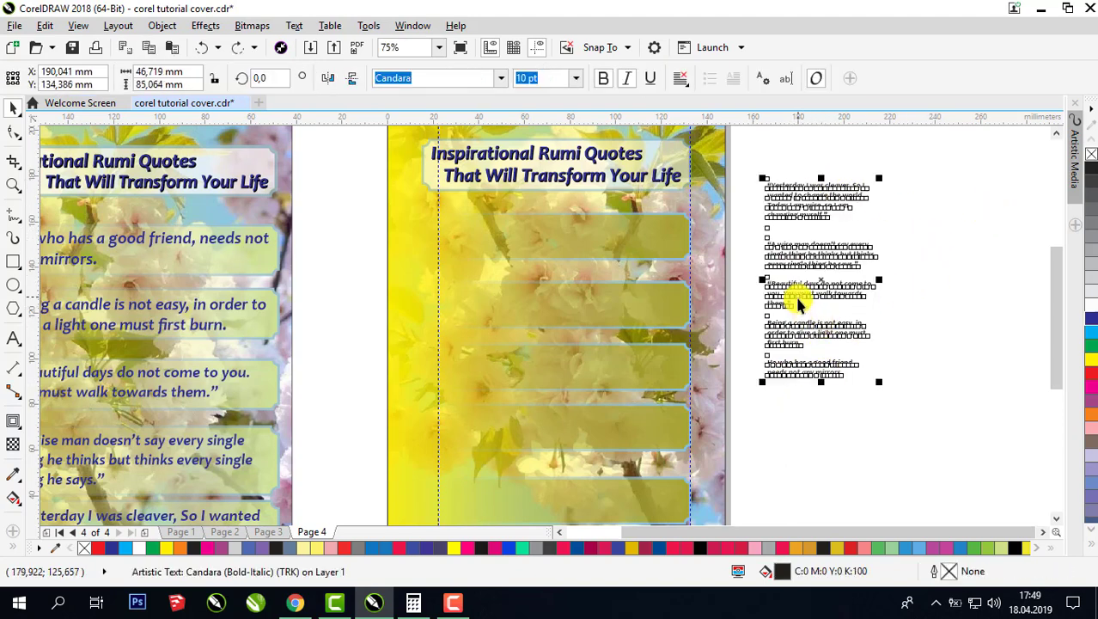
Step: Cut the "He who has a good friend" quote from the text block and paste it as separate text left of the first box
double_click(805, 298)
drag(767, 362, 853, 375)
key(ctrl+c)
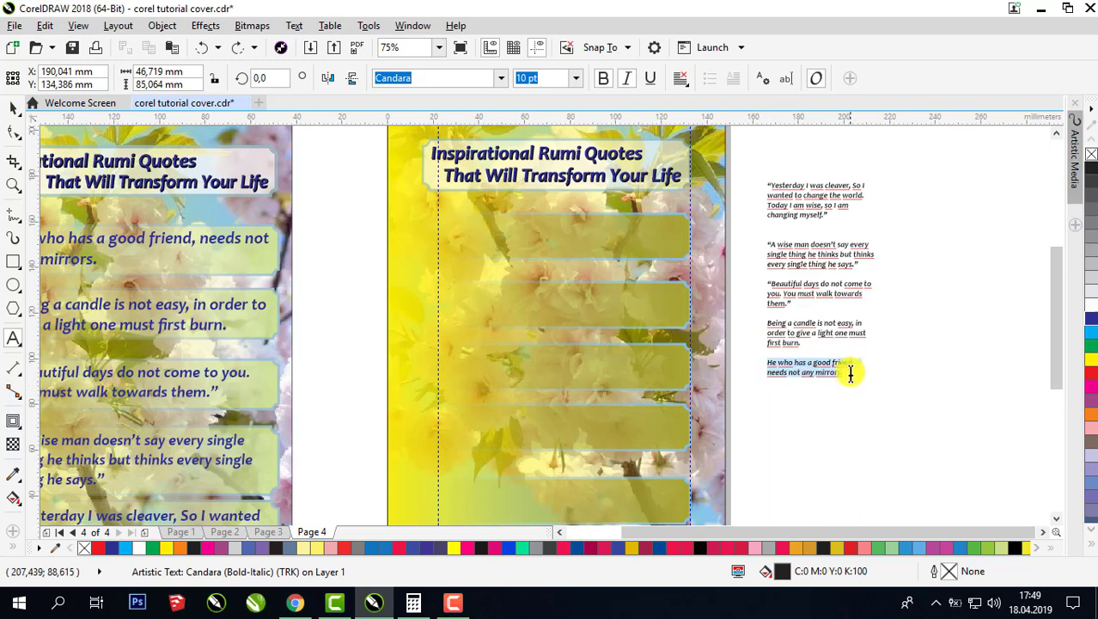
click(124, 47)
click(362, 216)
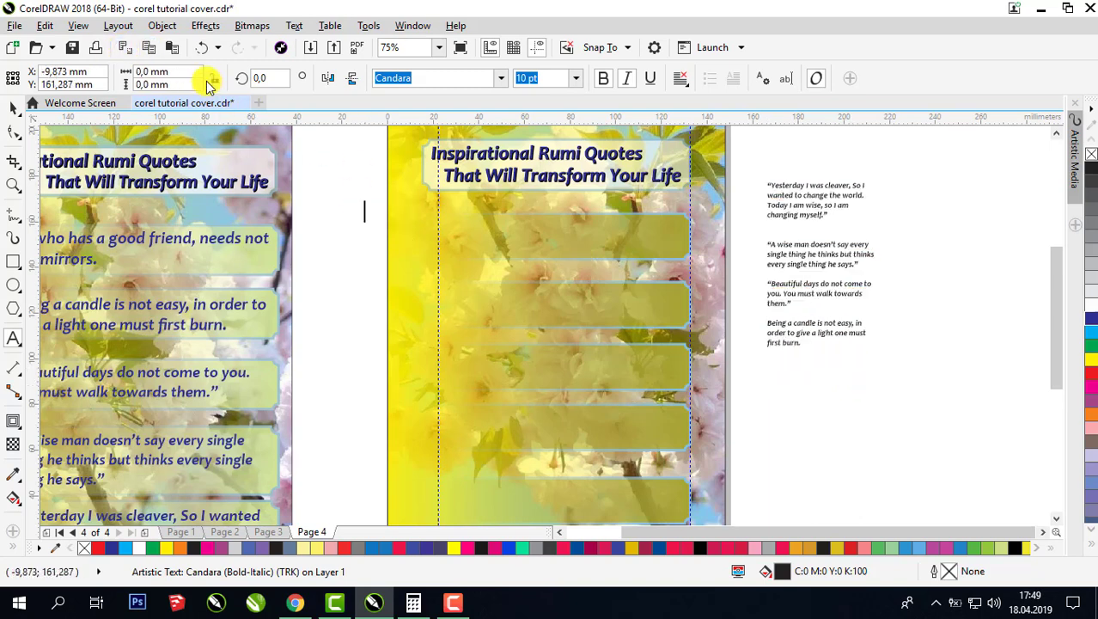
click(171, 47)
key(Escape)
Step: Cut the "Being a candle is not easy" quote and paste it as separate text below the first pasted quote
click(770, 325)
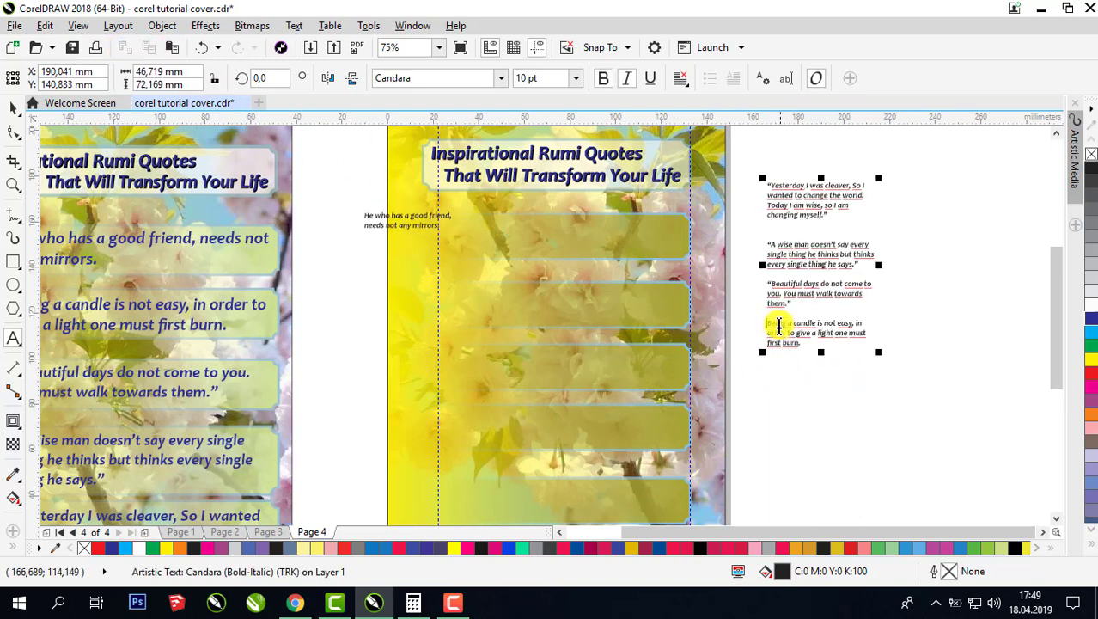
drag(773, 324, 801, 343)
click(125, 47)
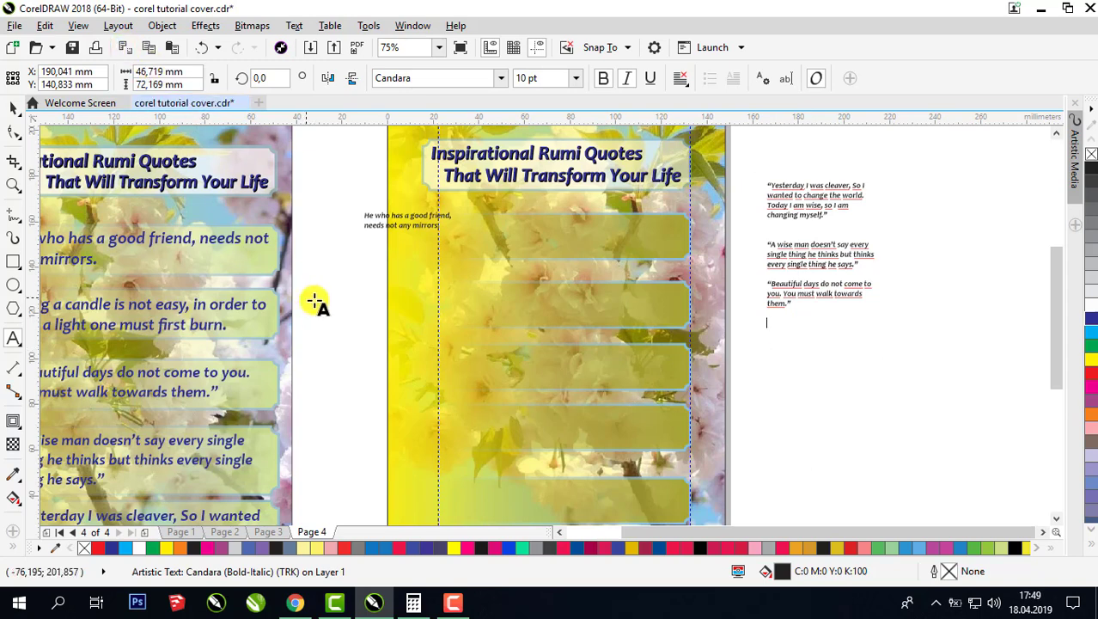
click(349, 255)
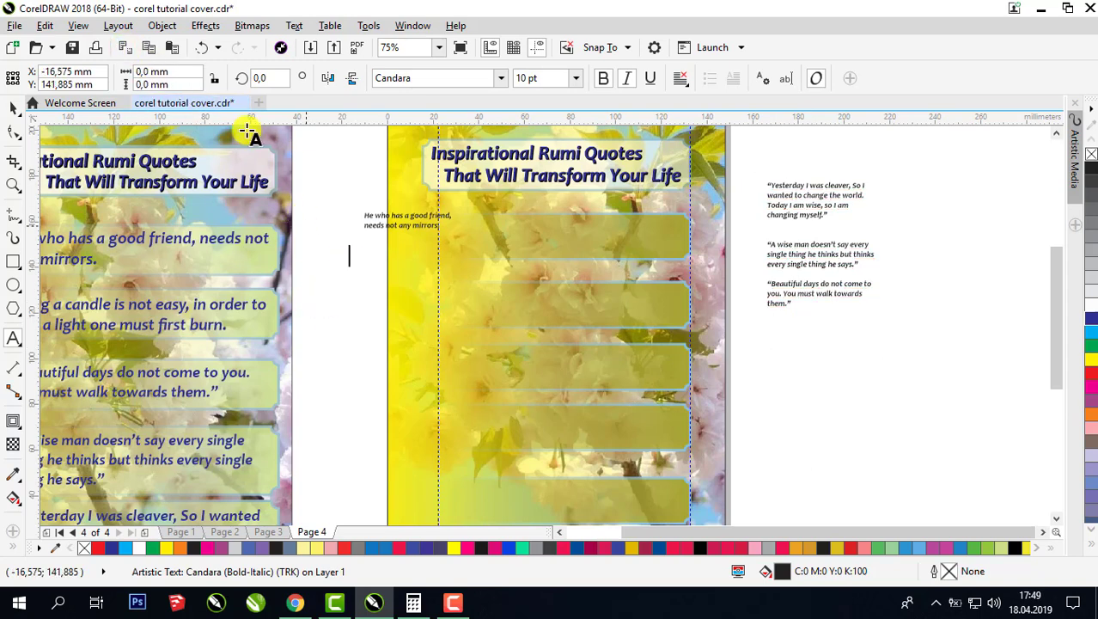
click(172, 47)
Step: Cut the "Beautiful days do not come to you" quote and paste it as separate text below the candle quote
click(770, 284)
drag(768, 279, 799, 311)
key(ctrl+c)
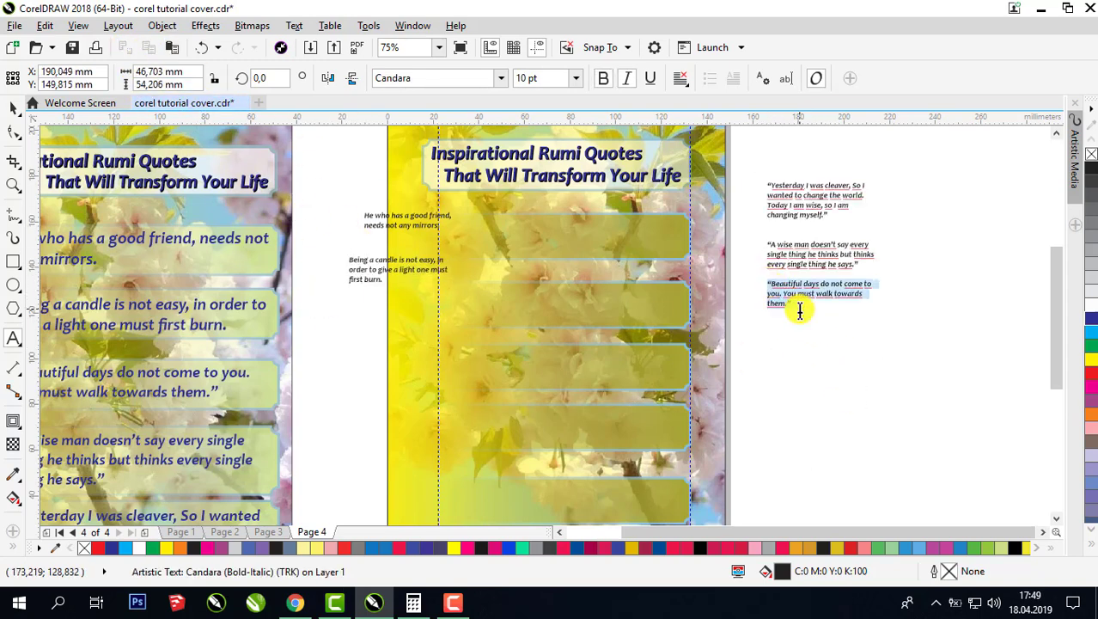
click(124, 47)
click(172, 47)
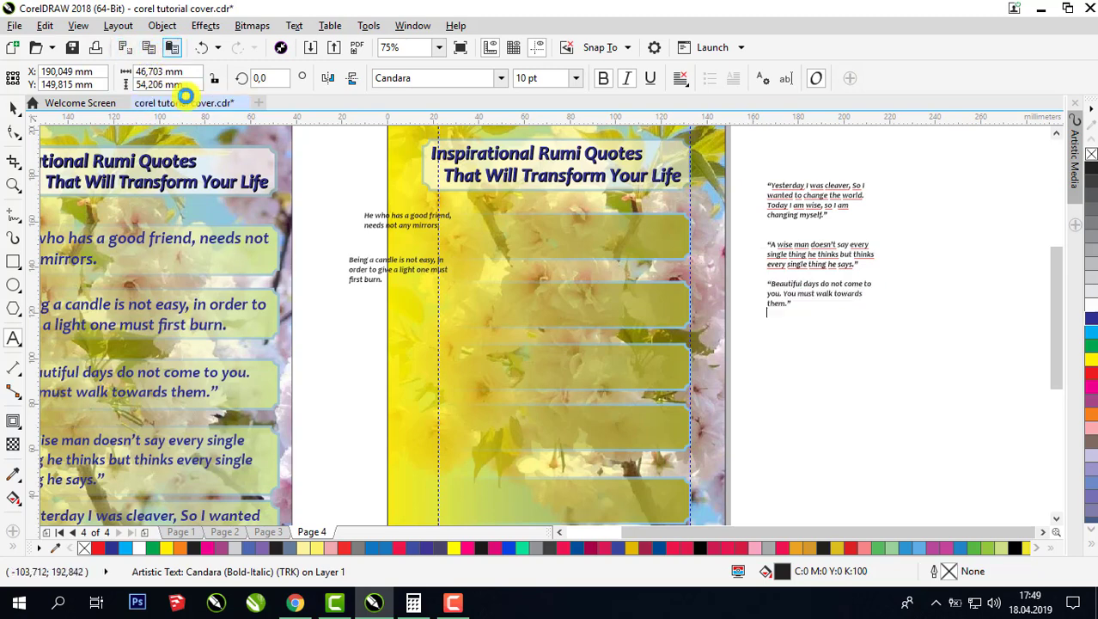
click(345, 308)
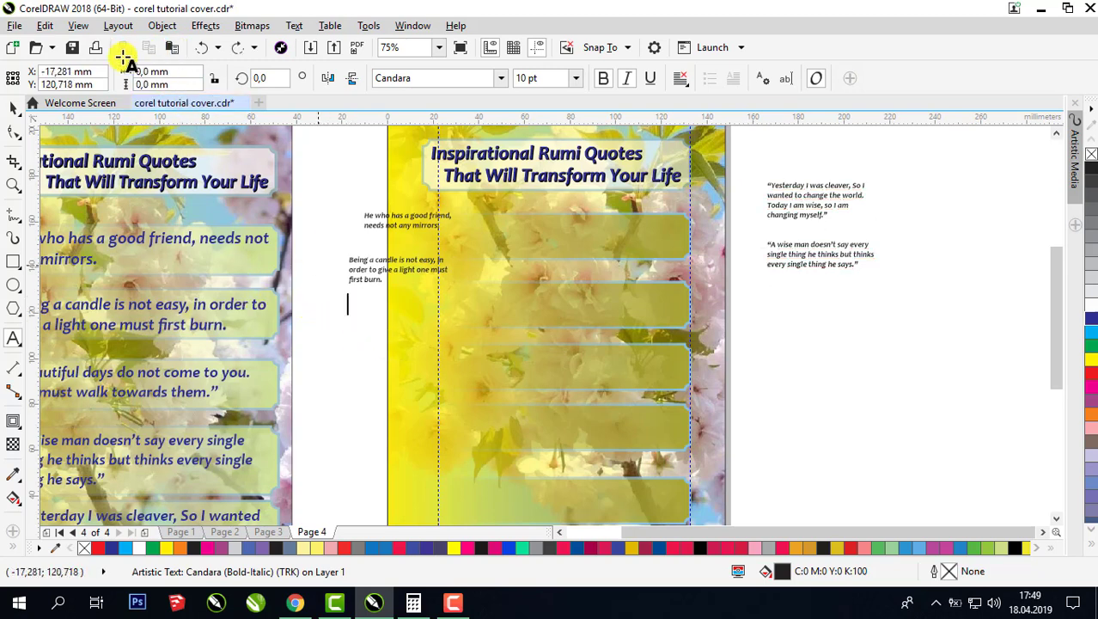
click(172, 47)
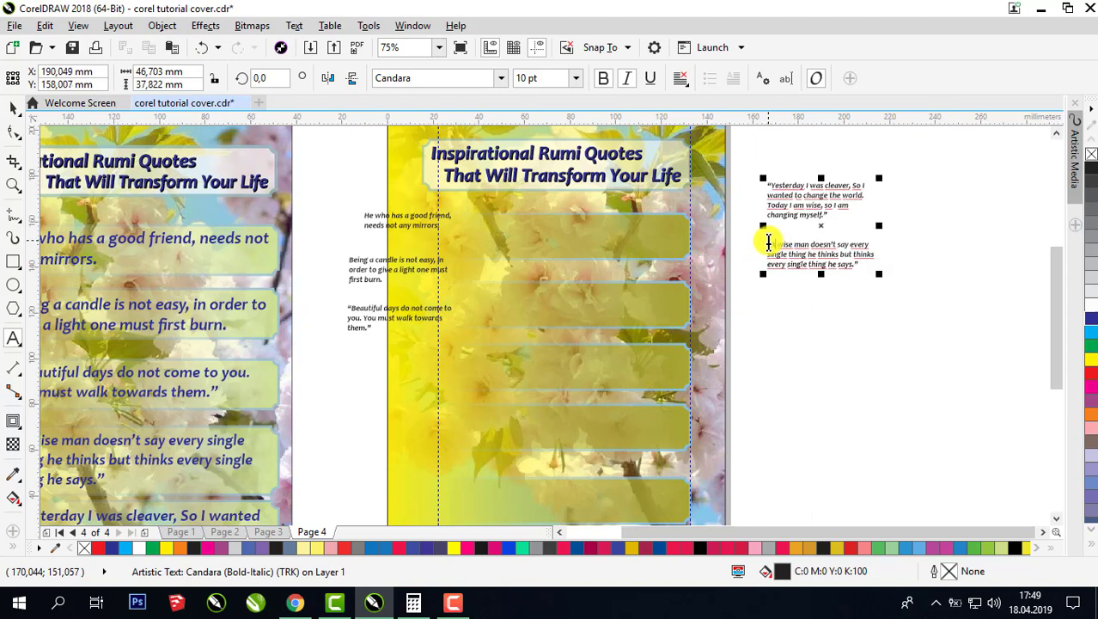
Step: Cut and paste the "A wise man" quote below the "Beautiful days" quote, and move the remaining "Yesterday I was cleaver" text beside the bottom box
drag(768, 244, 871, 264)
key(ctrl+x)
click(342, 345)
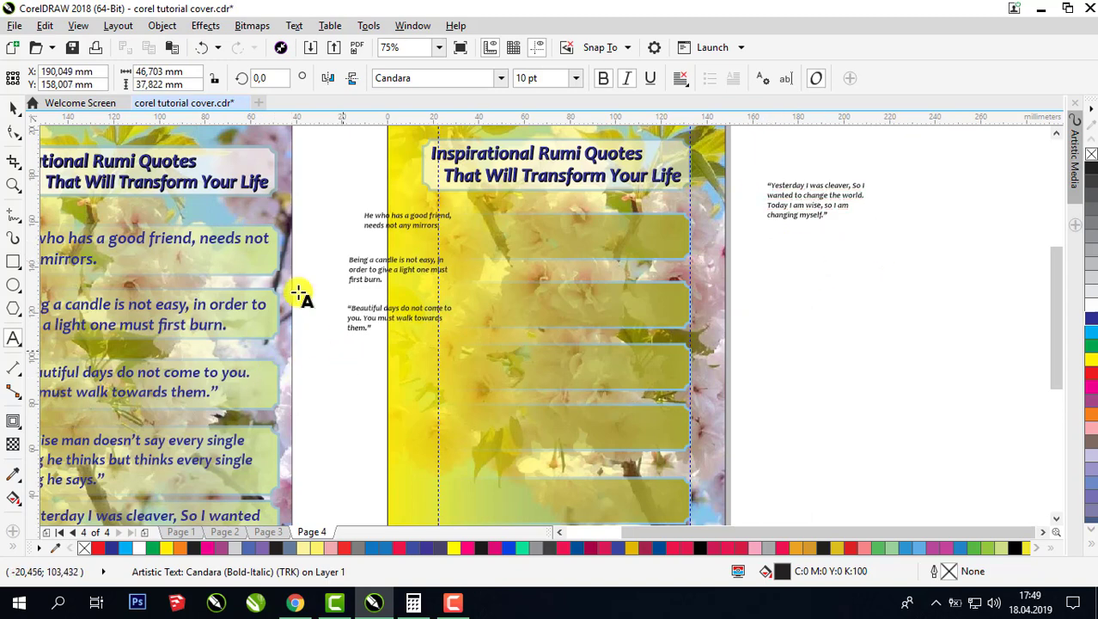
click(172, 47)
key(ctrl+space)
drag(806, 213, 392, 514)
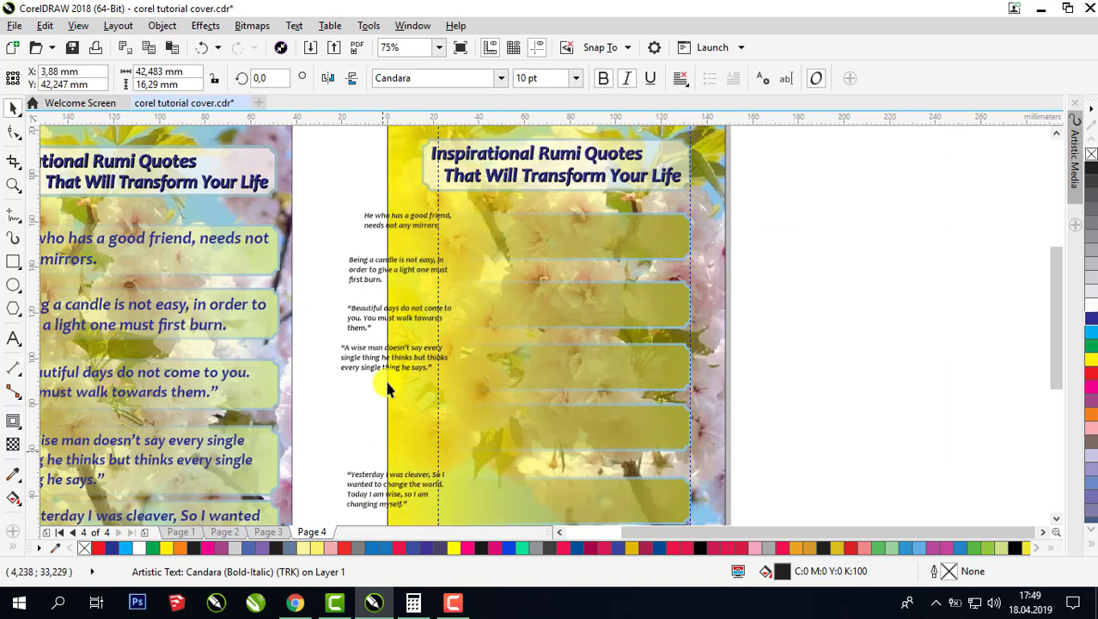
Step: Set the font size of all five separate quotes to 19 pt
click(407, 222)
shift+click(380, 261)
shift+click(356, 314)
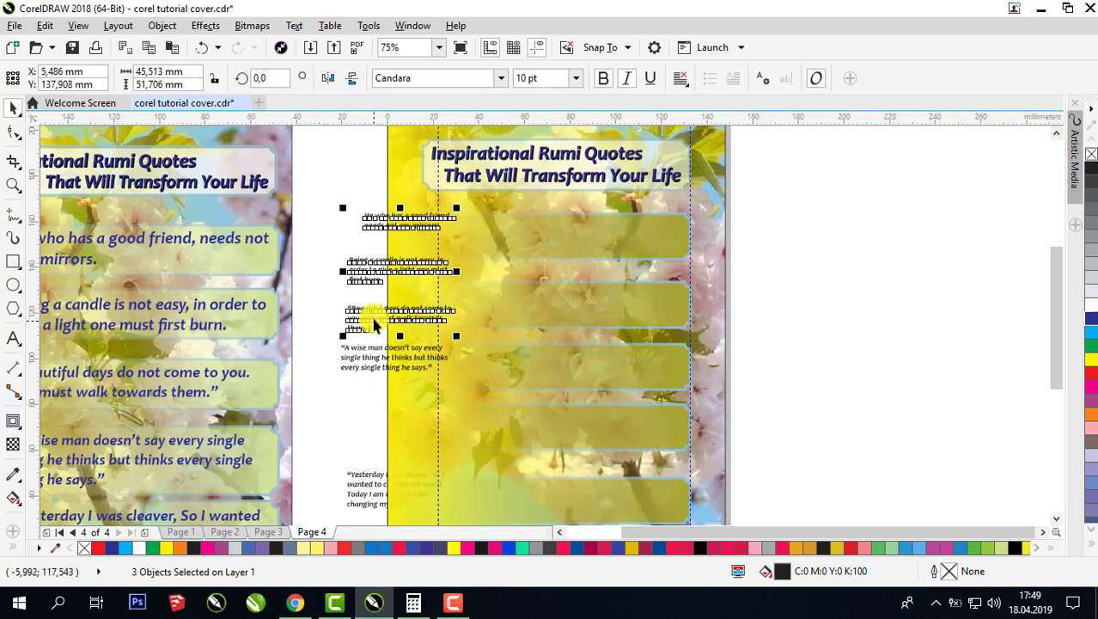
shift+click(360, 363)
shift+click(368, 483)
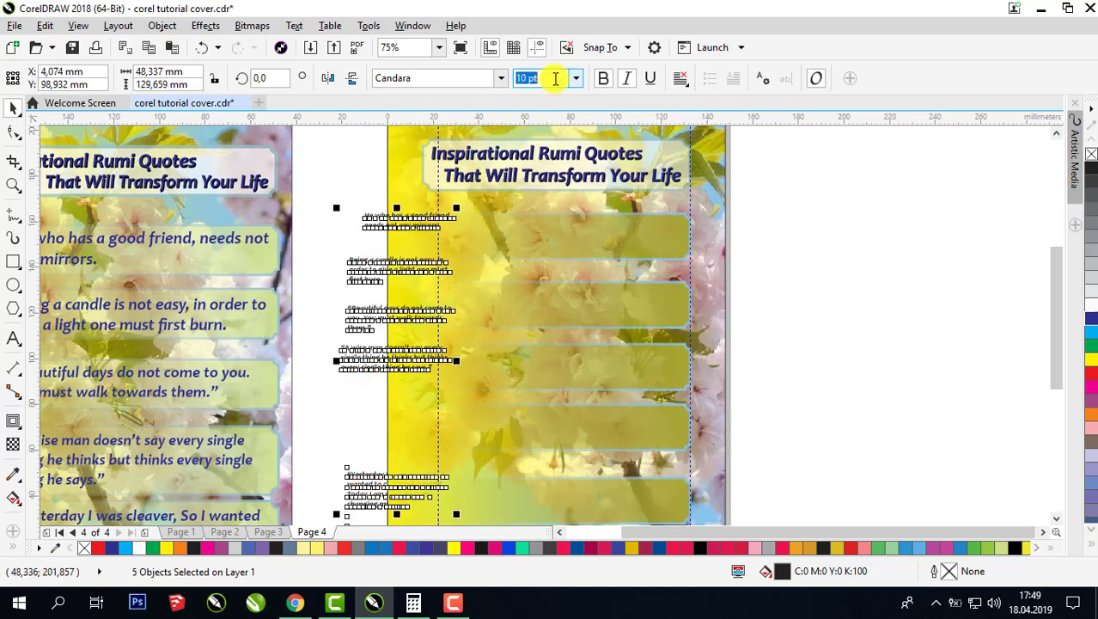
text(19)
key(Return)
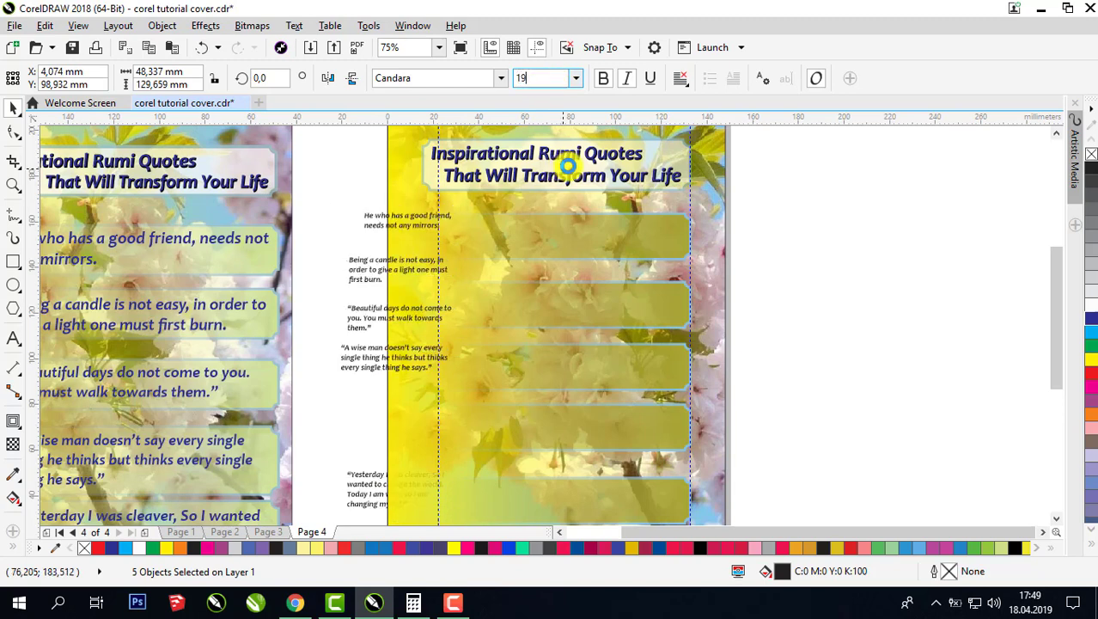
click(783, 260)
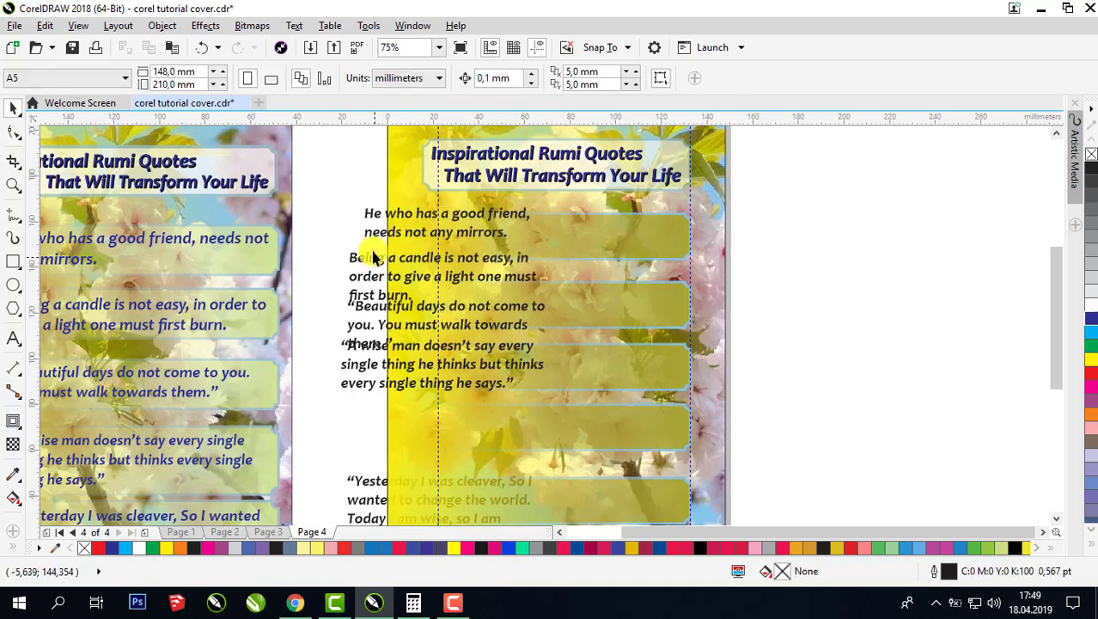
Step: Fill all five quotes with dark blue (C:100 M:100 Y:0 K:0), including the "Beautiful days" quote
click(370, 214)
shift+click(373, 294)
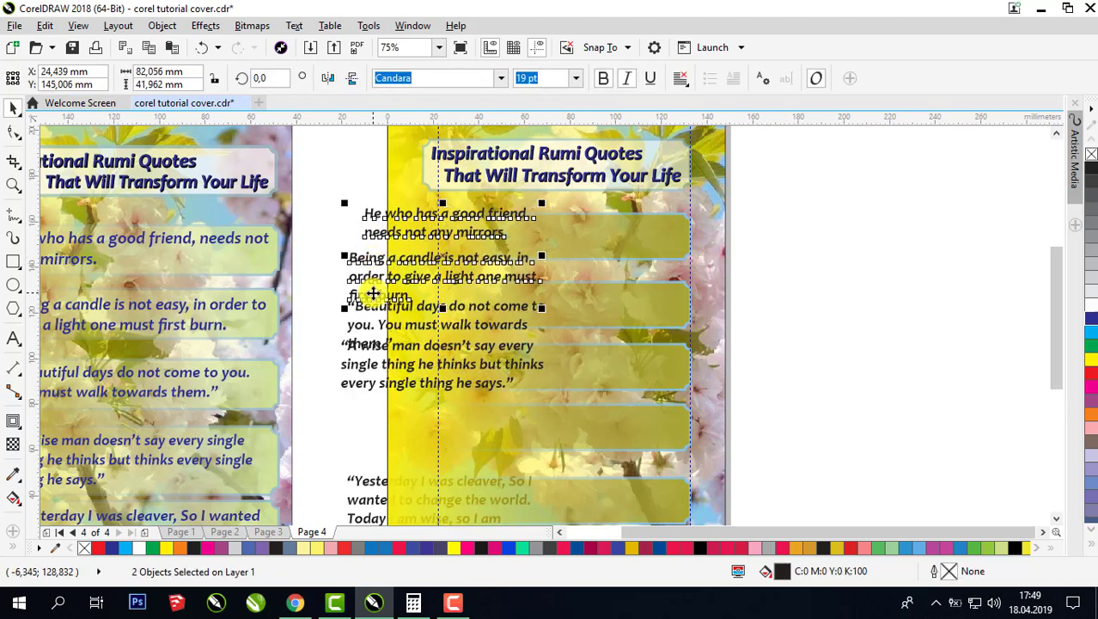
shift+click(360, 381)
shift+click(368, 486)
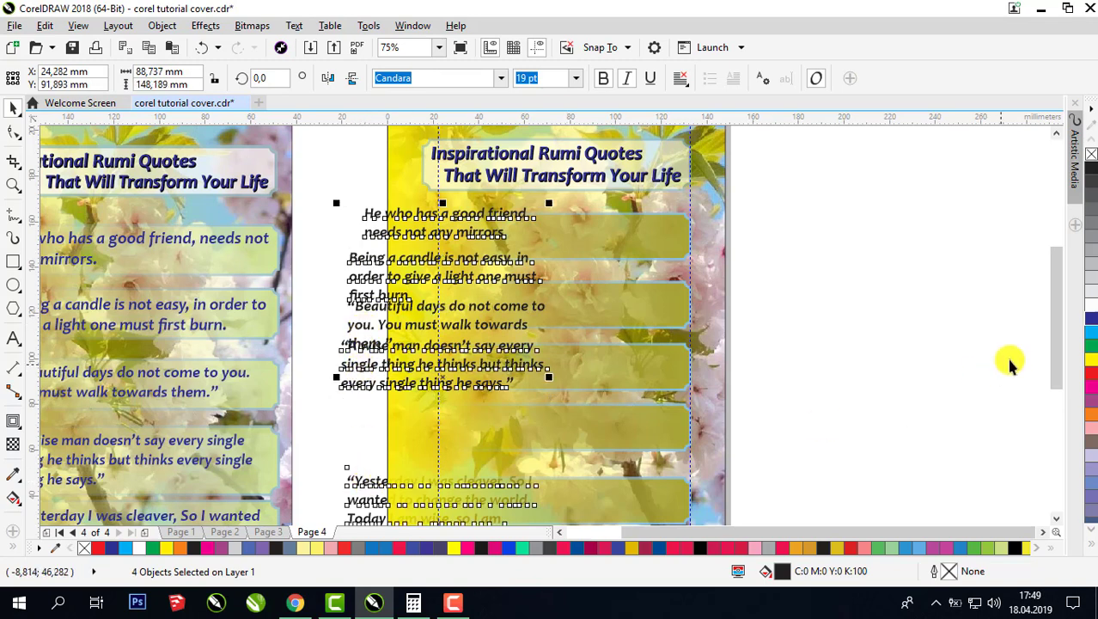
click(1092, 316)
click(851, 265)
click(361, 327)
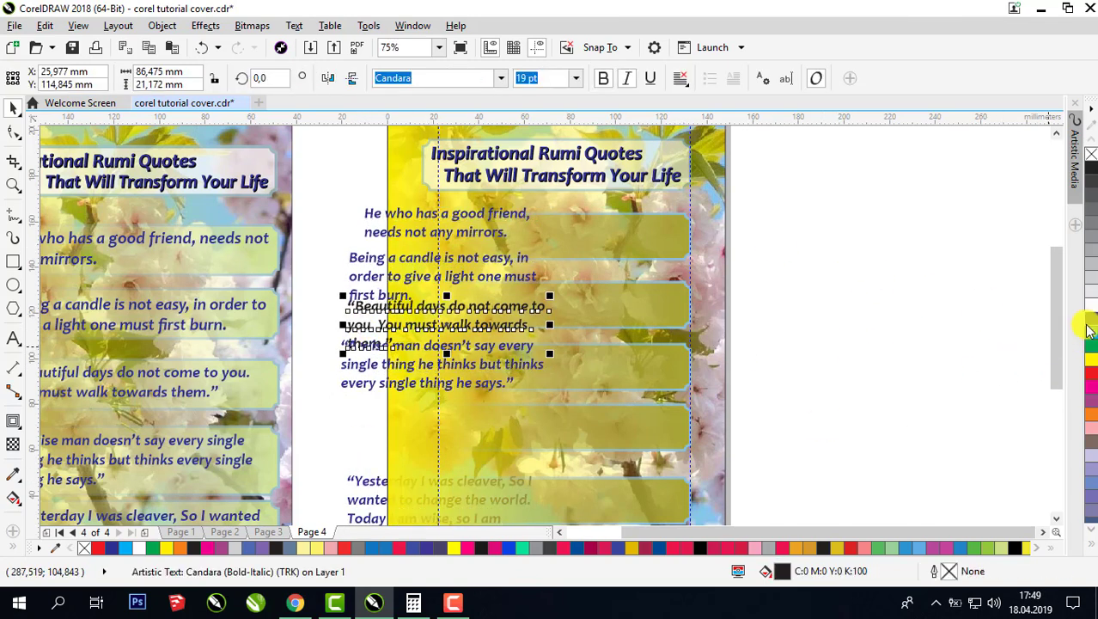
Step: Move the five quotes over their own scalloped boxes, in the order friend, candle, beautiful days, wise man, yesterday
drag(496, 236, 584, 252)
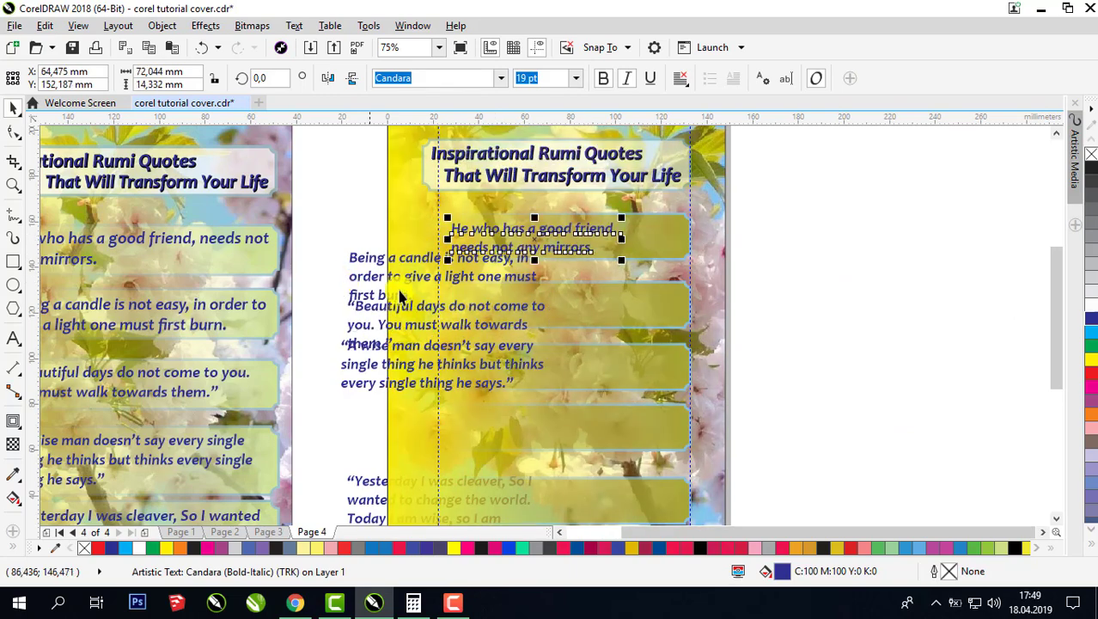
drag(479, 384, 573, 442)
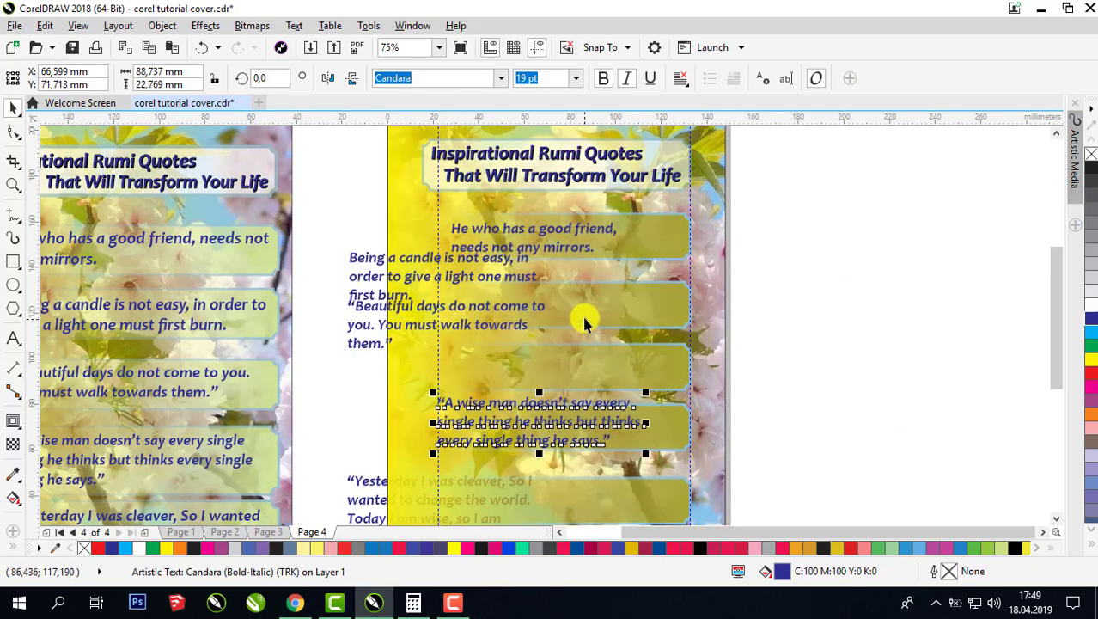
drag(513, 280, 538, 267)
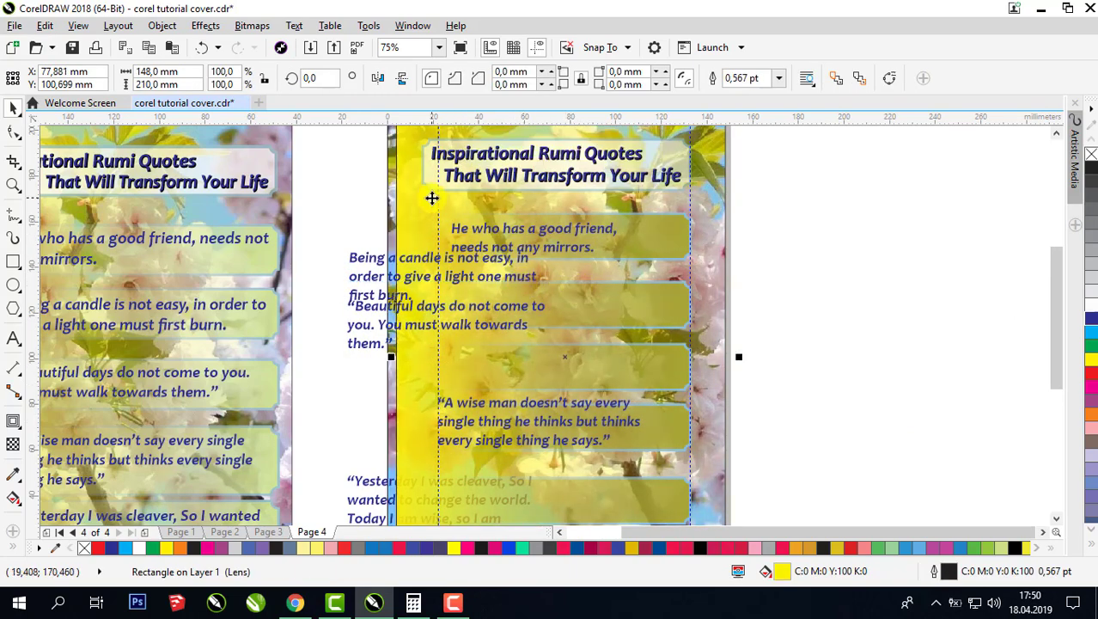
click(826, 290)
drag(366, 505, 509, 492)
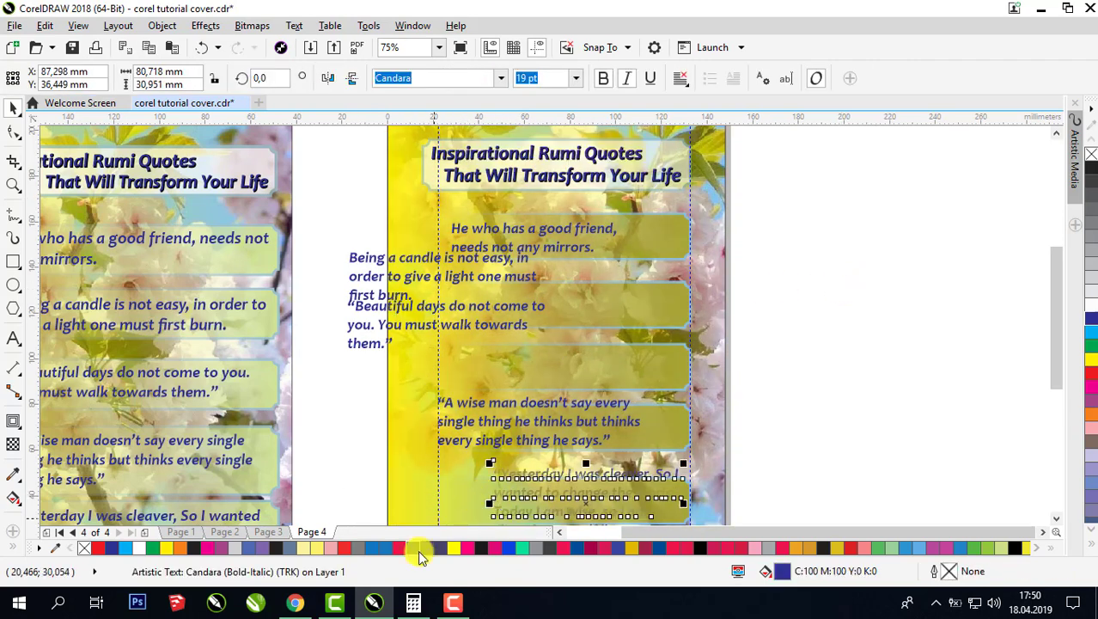
drag(370, 341, 444, 368)
drag(372, 271, 469, 290)
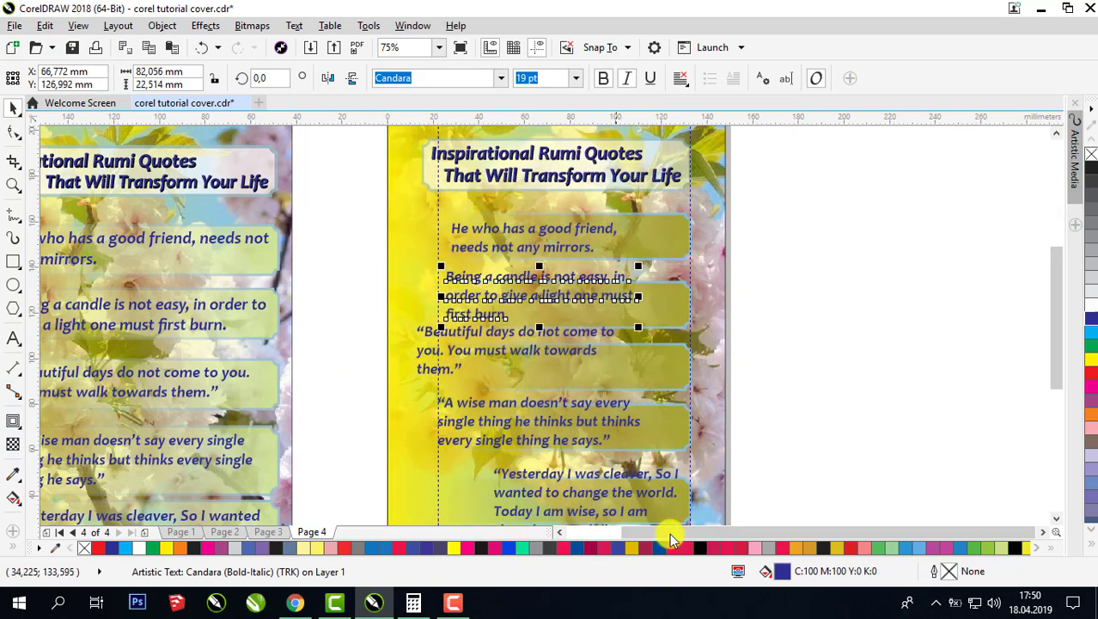
Step: Select the "He who has a good friend" quote on the first scalloped box
scroll(483, 243, up, 2)
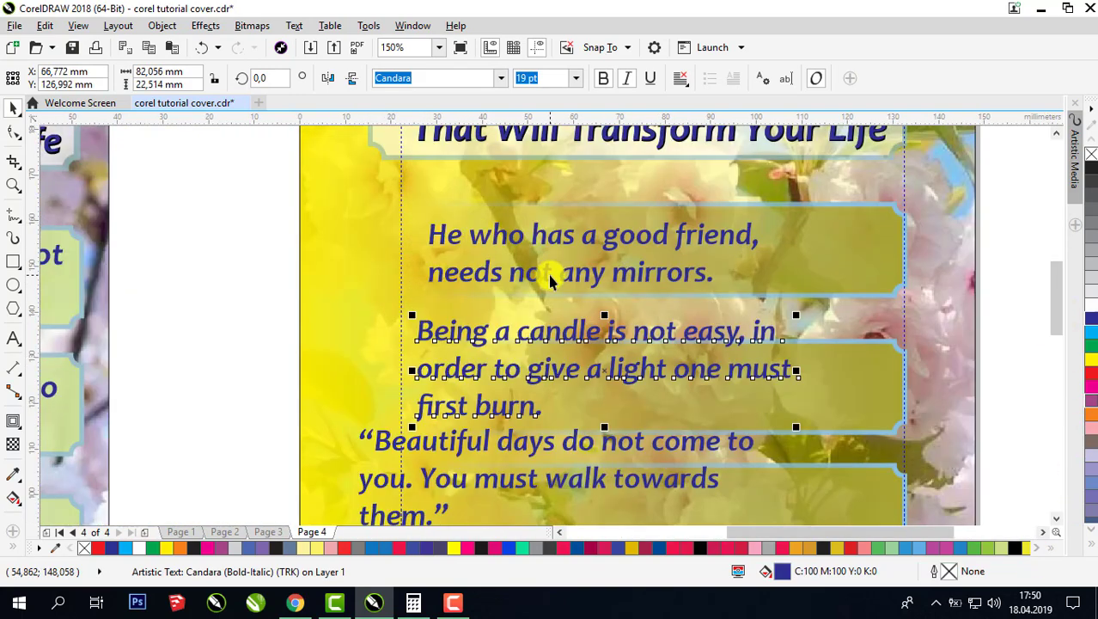
click(728, 262)
shift+click(678, 282)
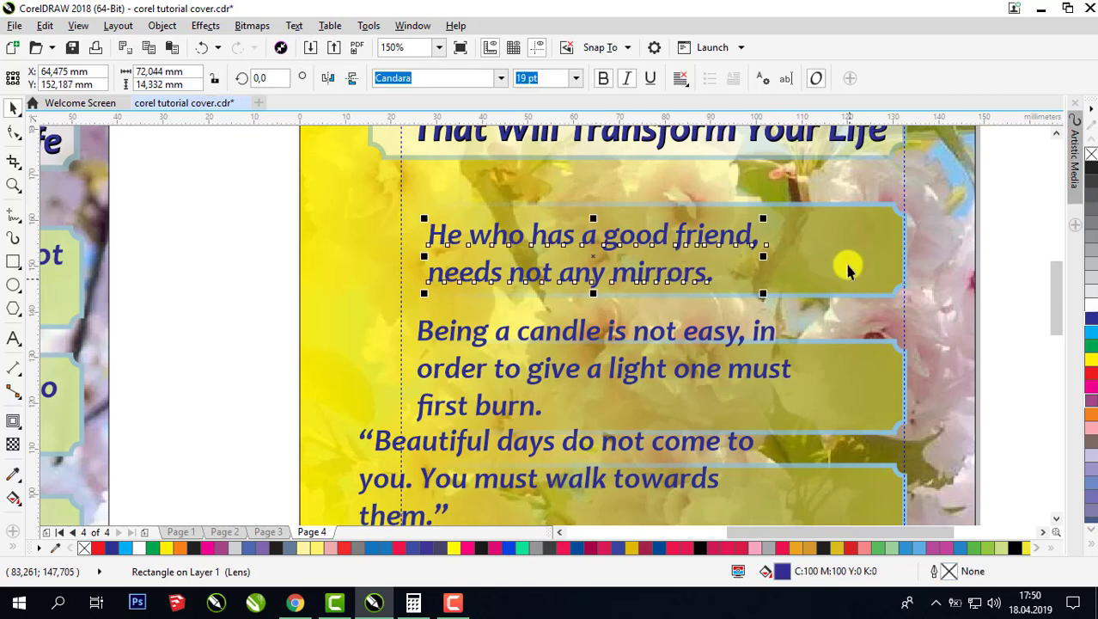